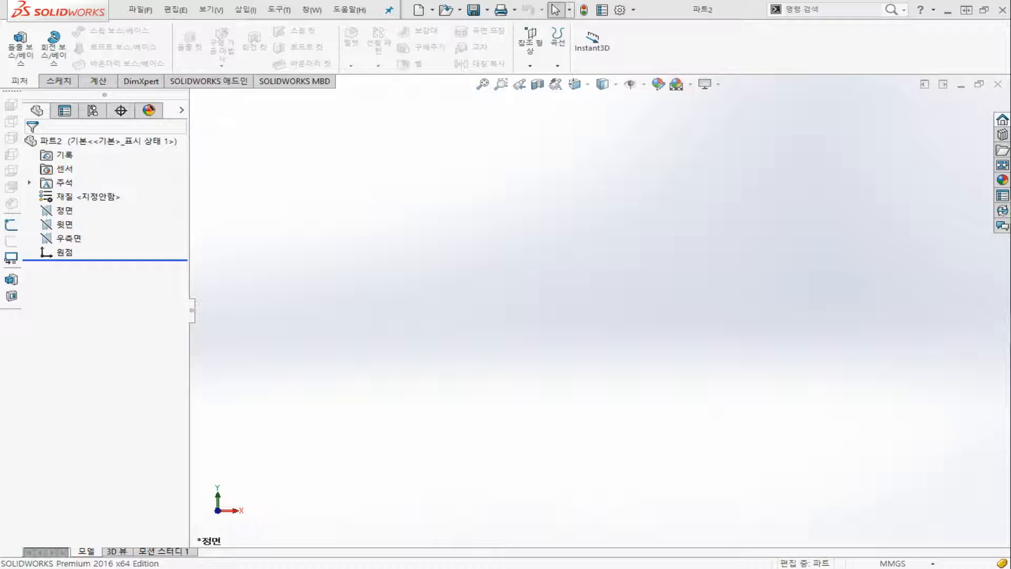
- On the front plane, sketch a wavy open spline through six points, starting at the origin and about 82 mm wide, and exit the sketch
left_click(67, 211)
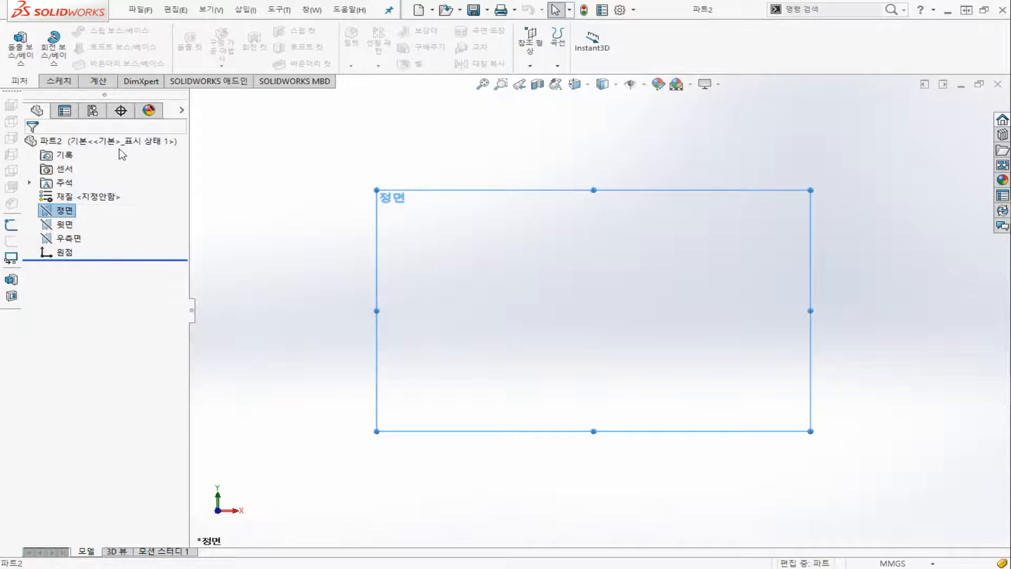
left_click(62, 81)
left_click(17, 48)
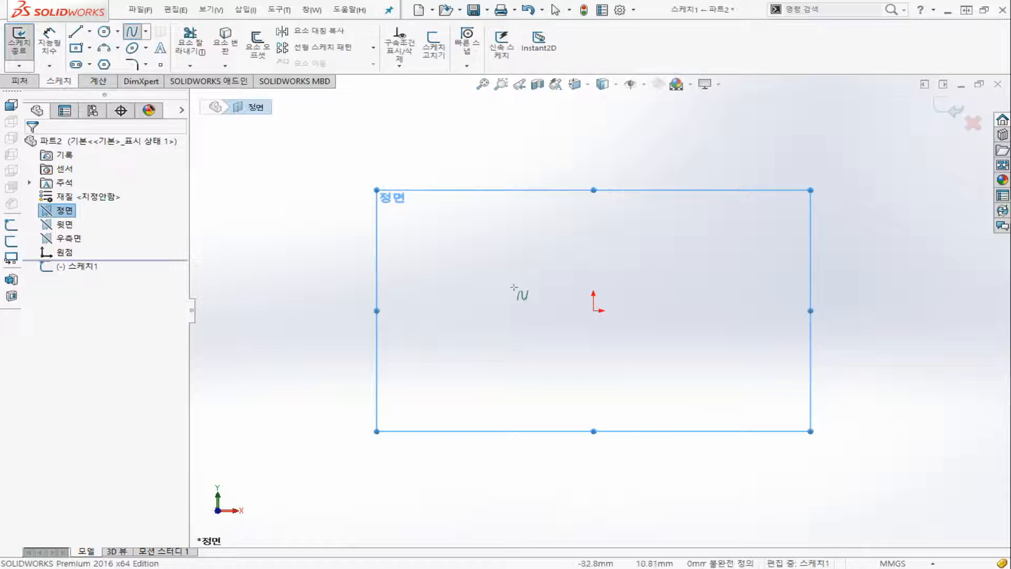
left_click(594, 311)
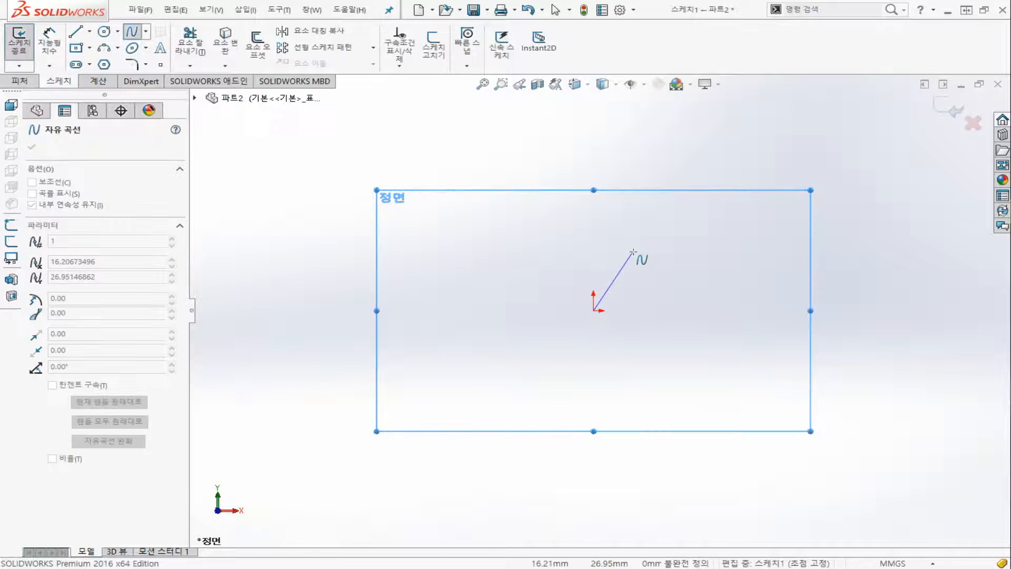
left_click(633, 251)
left_click(682, 286)
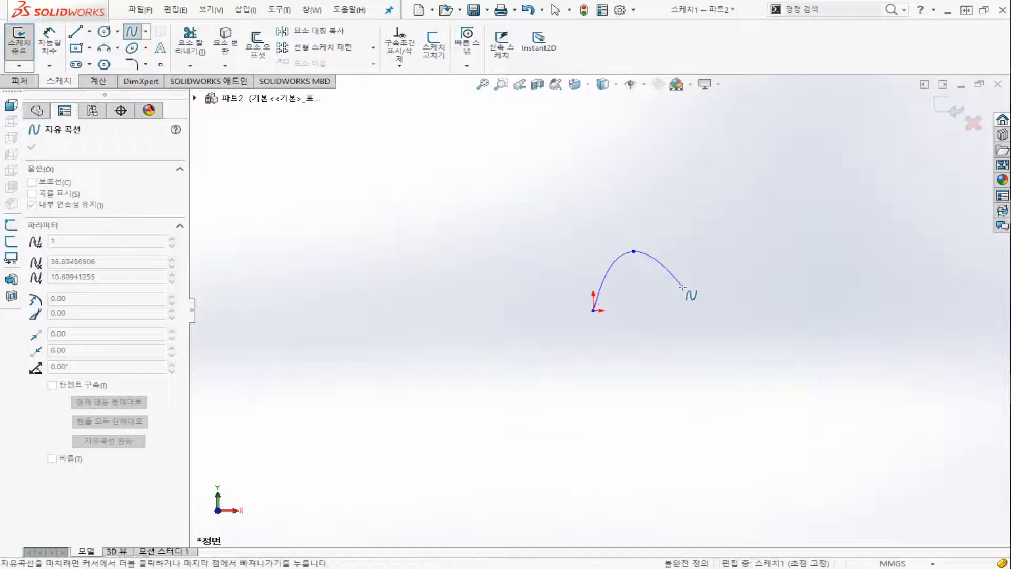
left_click(731, 286)
left_click(761, 236)
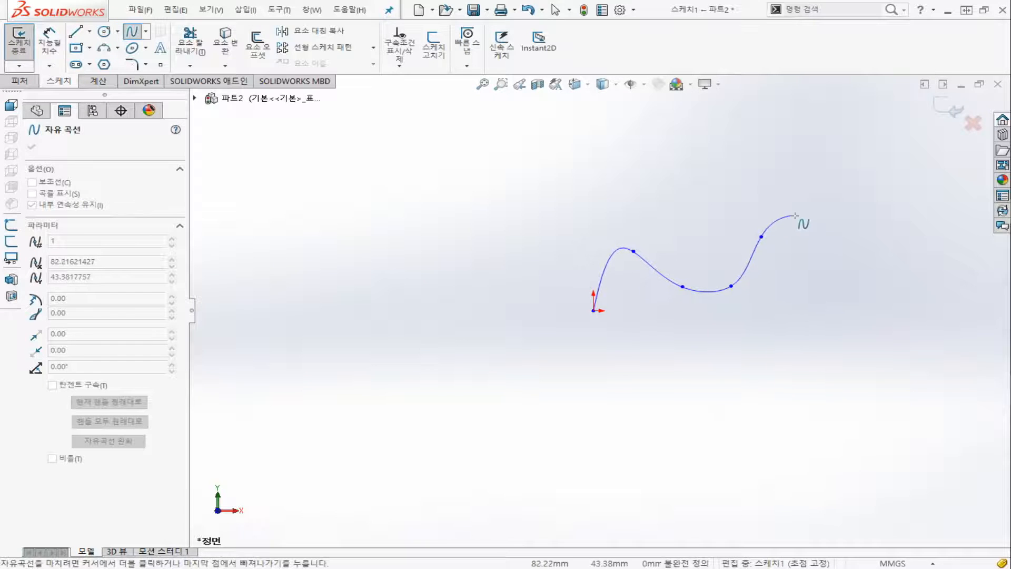
double_click(800, 219)
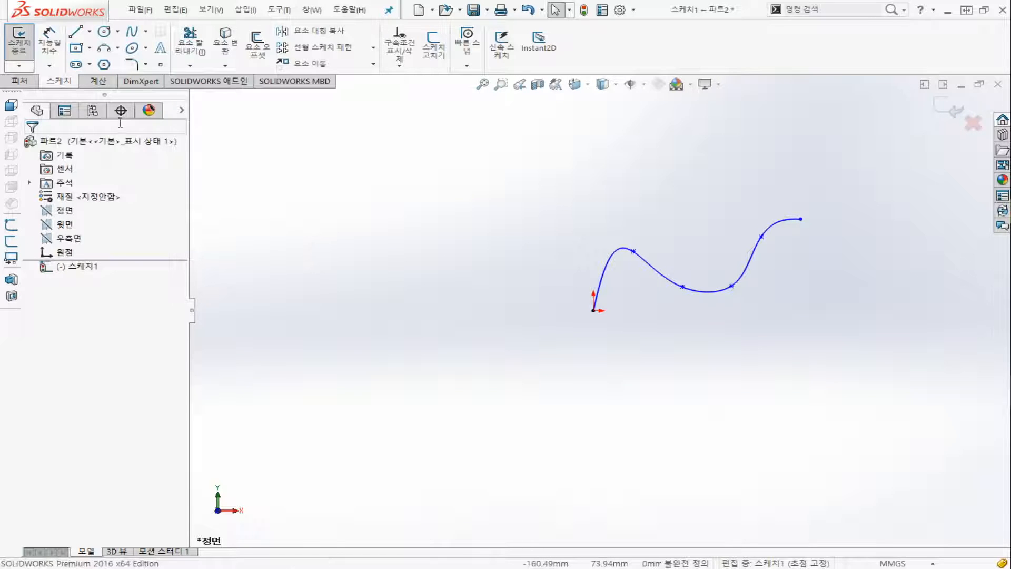
left_click(29, 45)
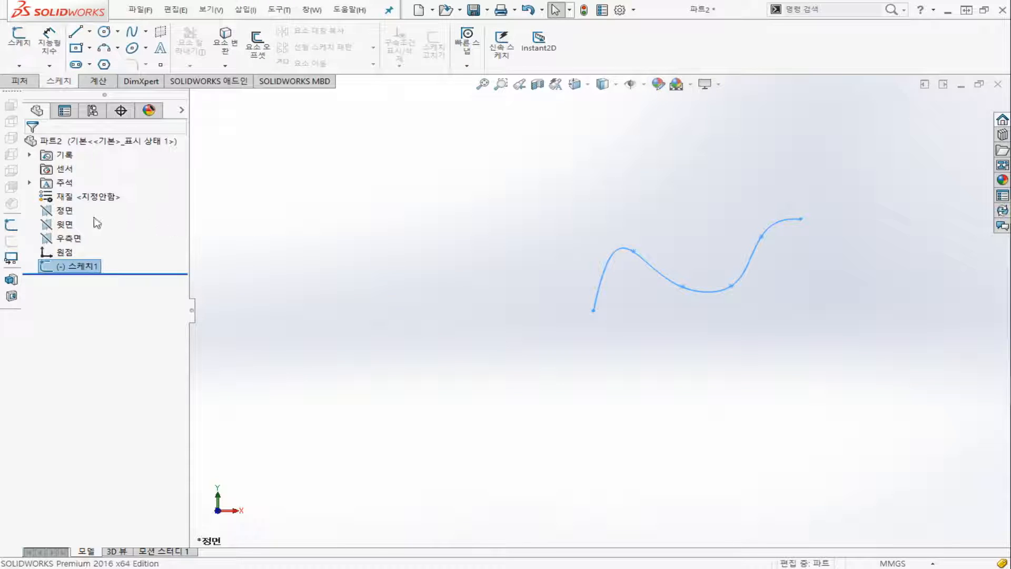
- Sketch a center rectangle on the top plane, centred at about X 10 mm, Y 16 mm from the origin
left_click(73, 214)
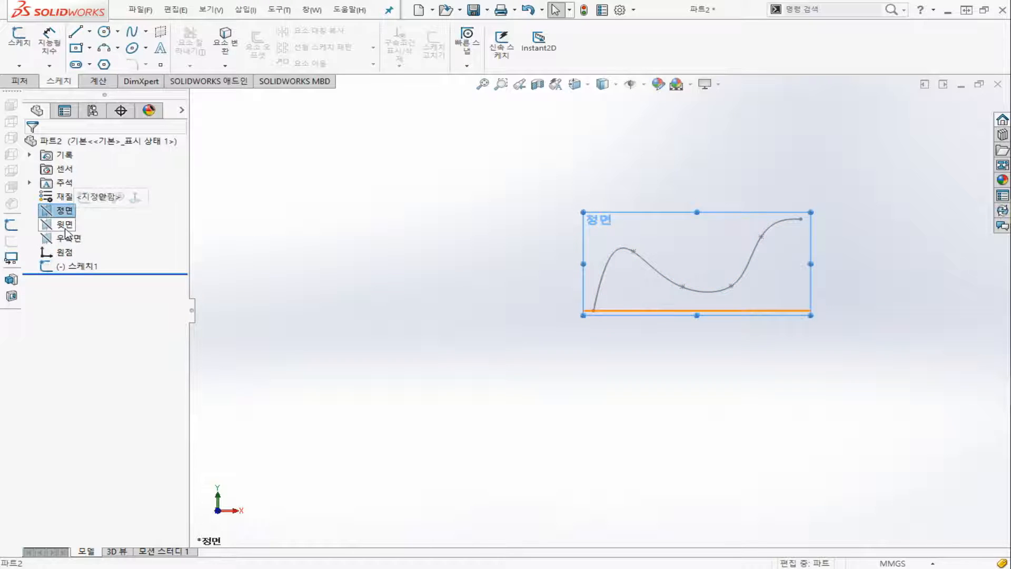
left_click(65, 230)
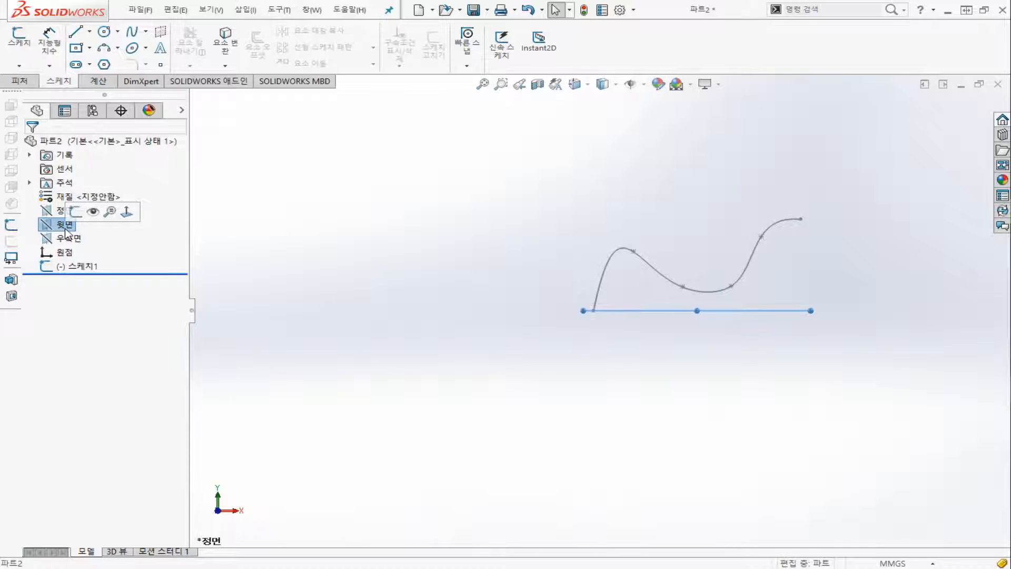
key("ctrl+8")
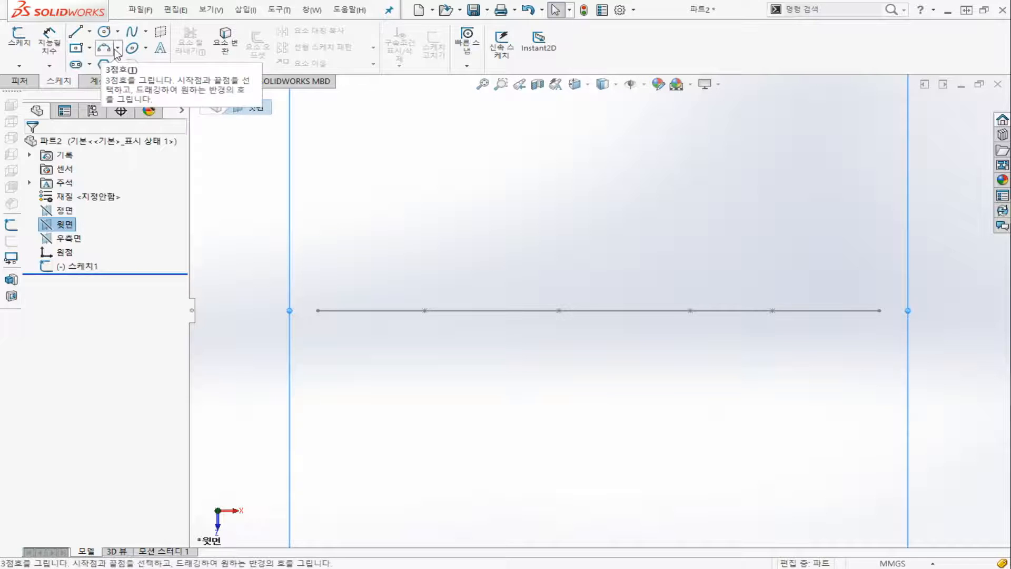
left_click(76, 48)
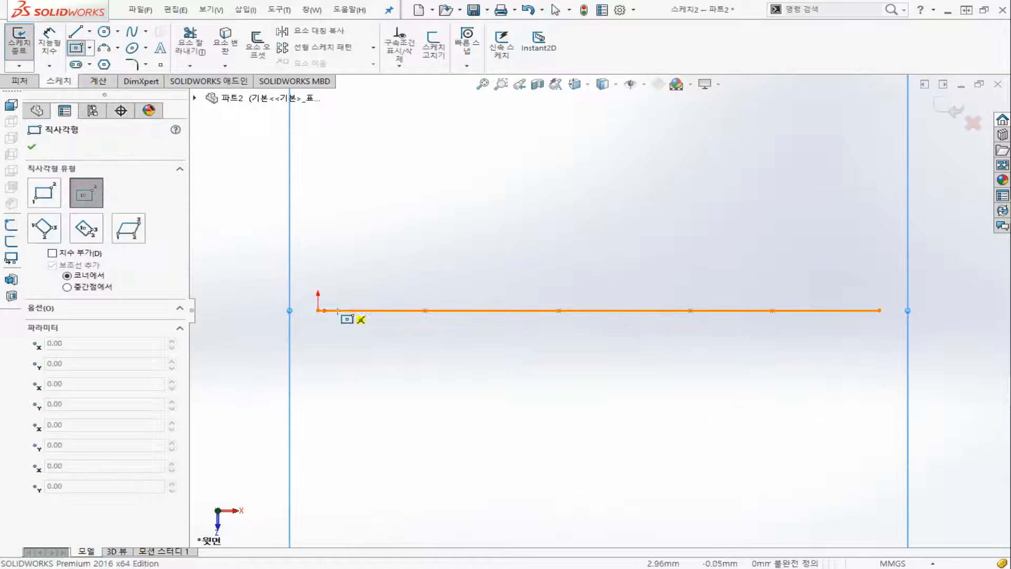
left_click(385, 214)
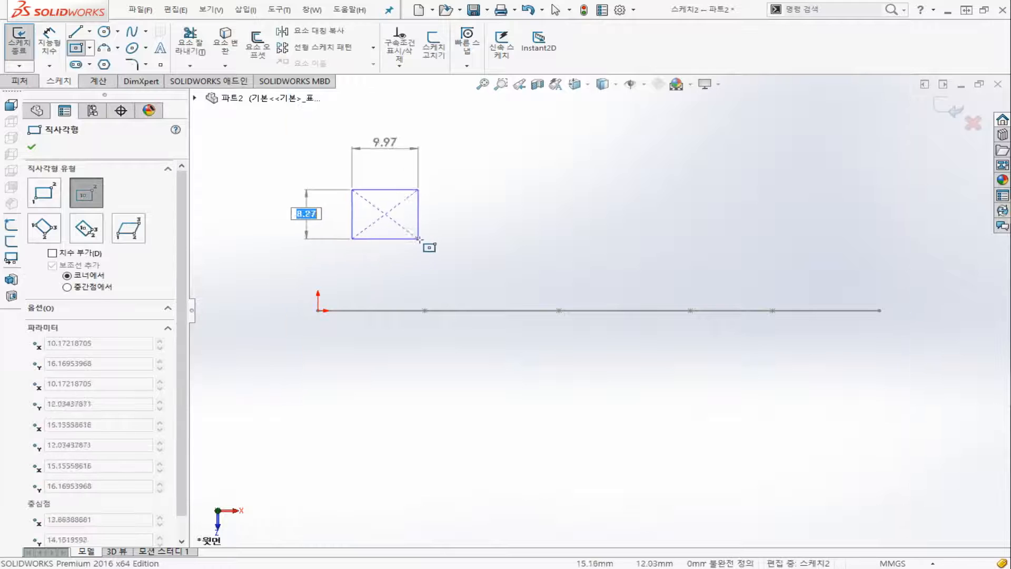
left_click(429, 253)
key("Escape")
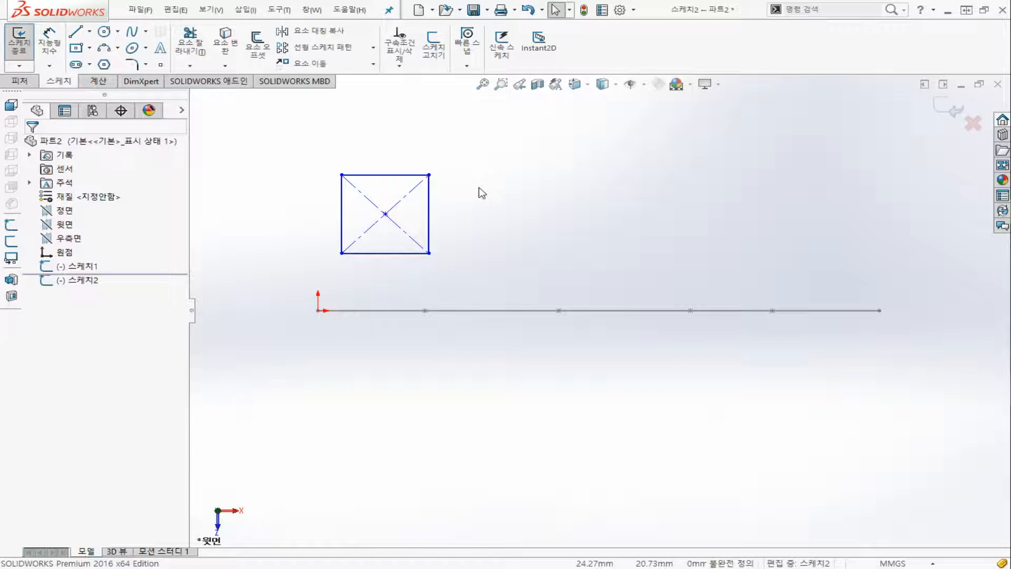
- Make the rectangle's center point coincident with the origin and exit the sketch
left_click(386, 214)
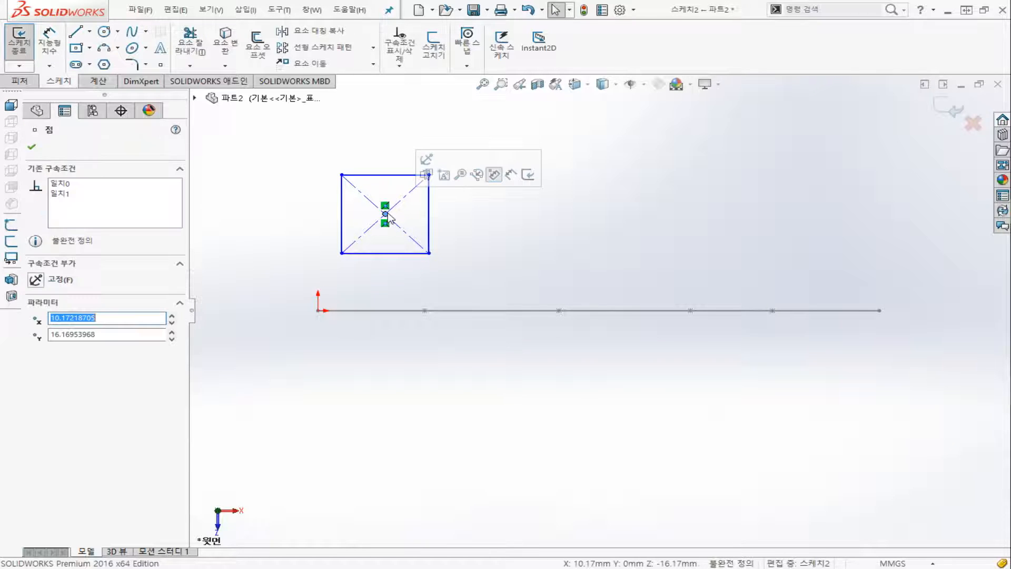
left_click(318, 310, "ctrl")
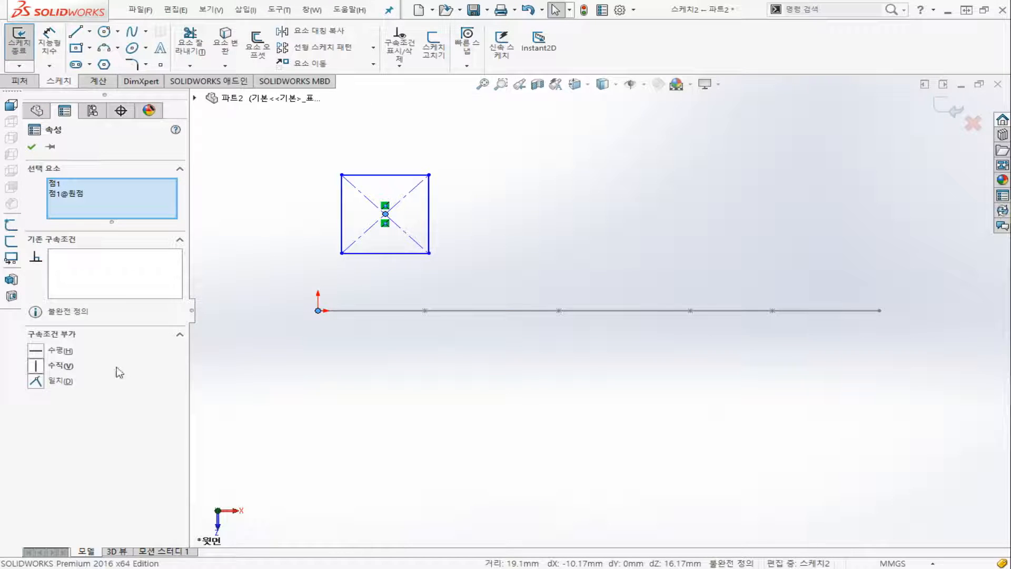
left_click(36, 380)
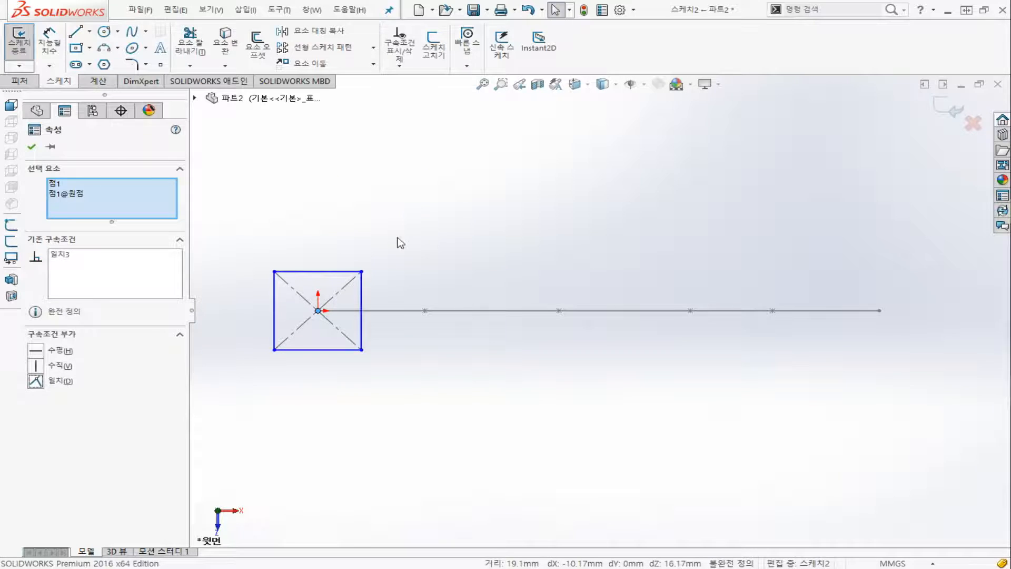
left_click(426, 219)
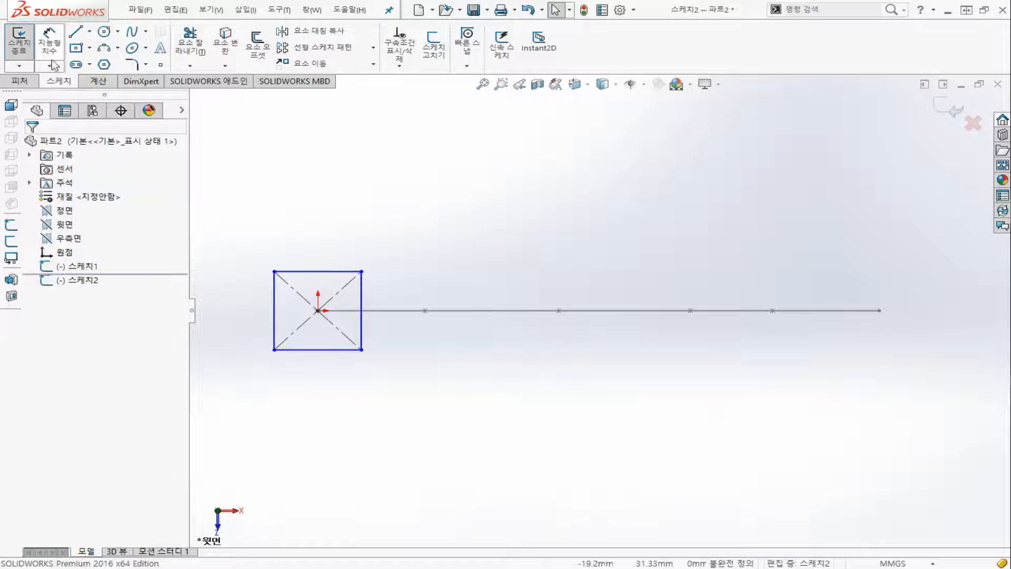
left_click(19, 41)
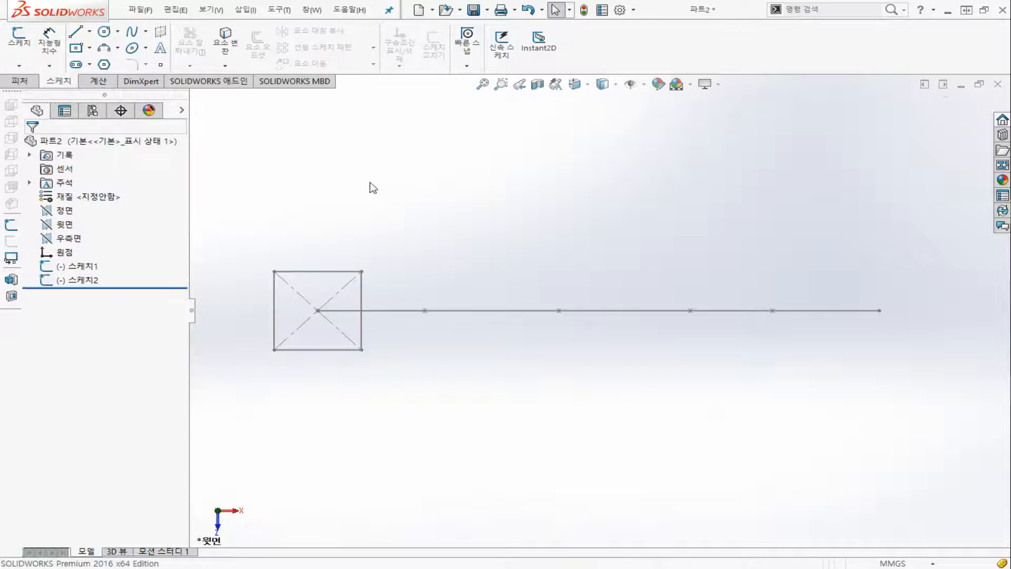
- Create a swept boss with the rectangle sketch as profile and the spline sketch as path
key("ctrl+7")
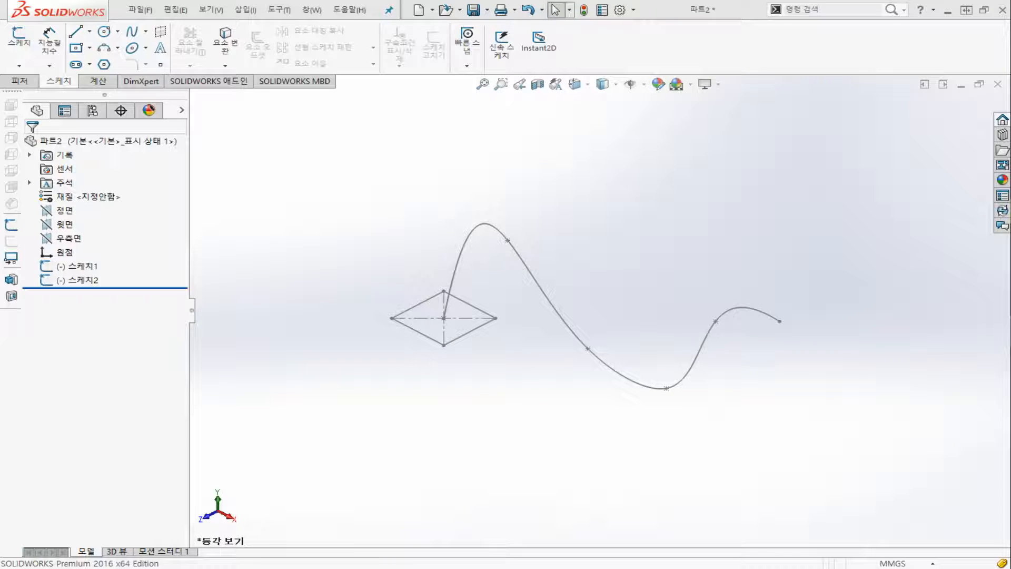
left_click(20, 81)
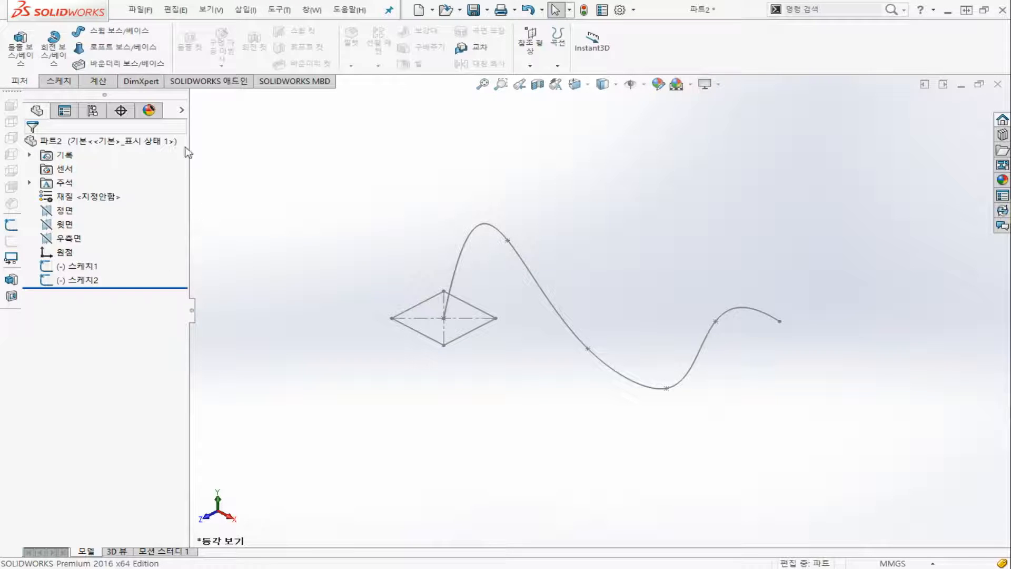
left_click(136, 38)
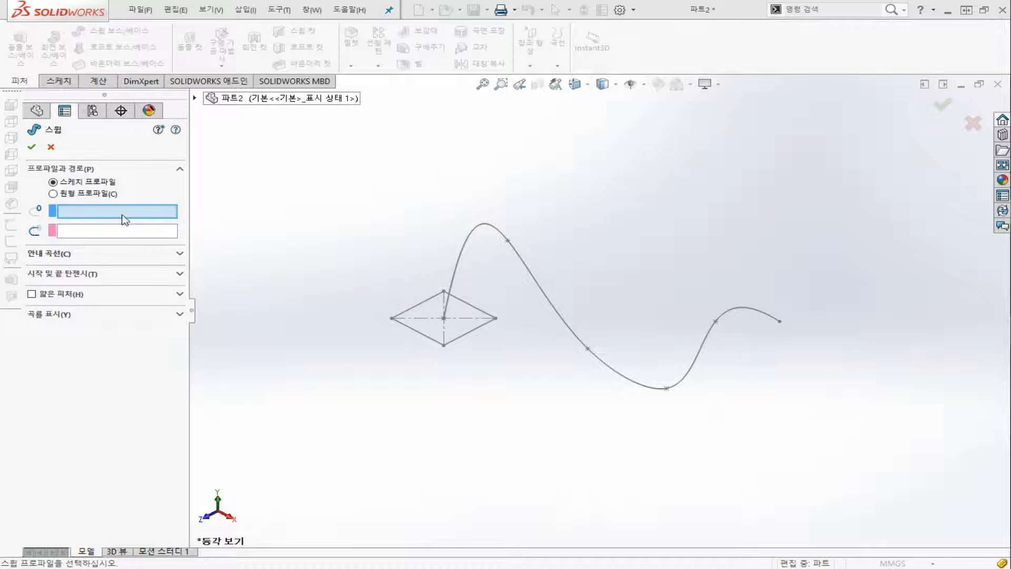
left_click(406, 326)
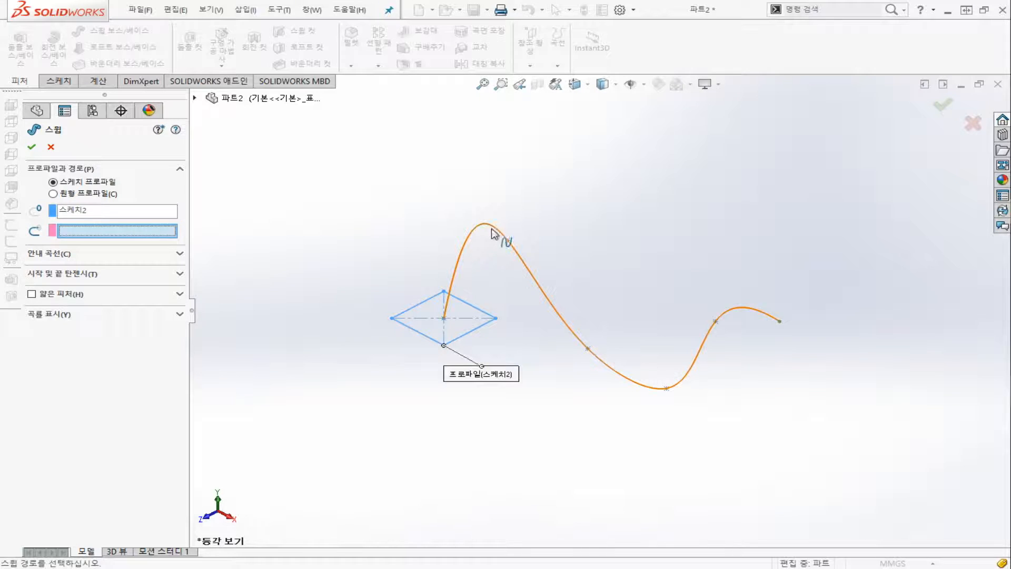
left_click(503, 236)
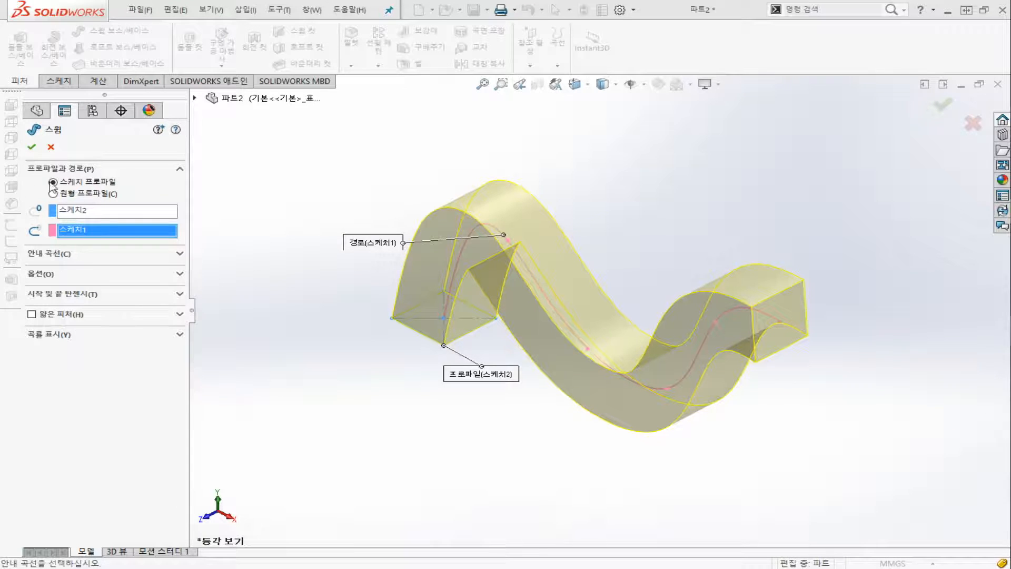
left_click(32, 146)
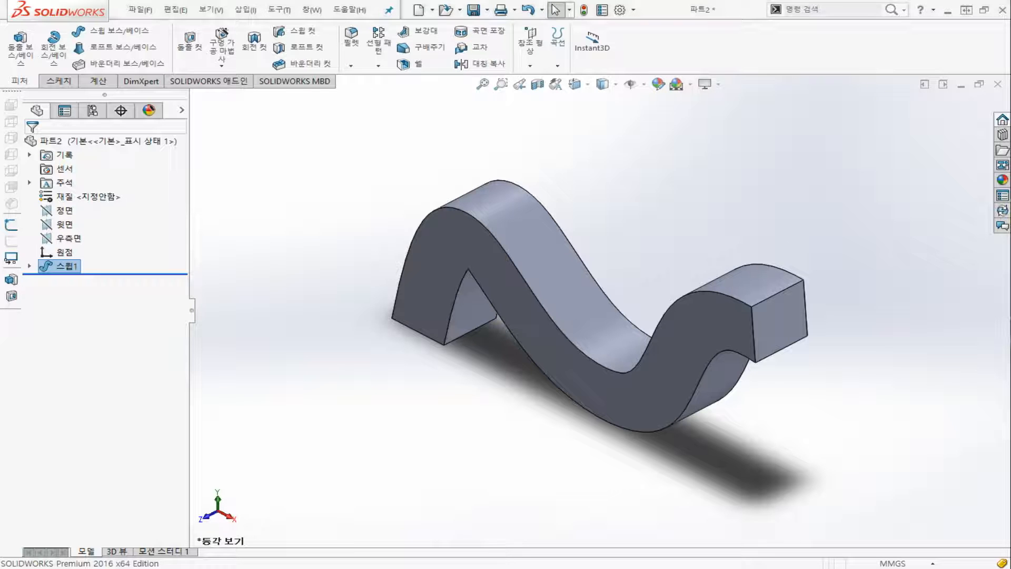
- Delete the rectangular sweep feature and its rectangle profile sketch
key("Delete")
left_click(74, 270)
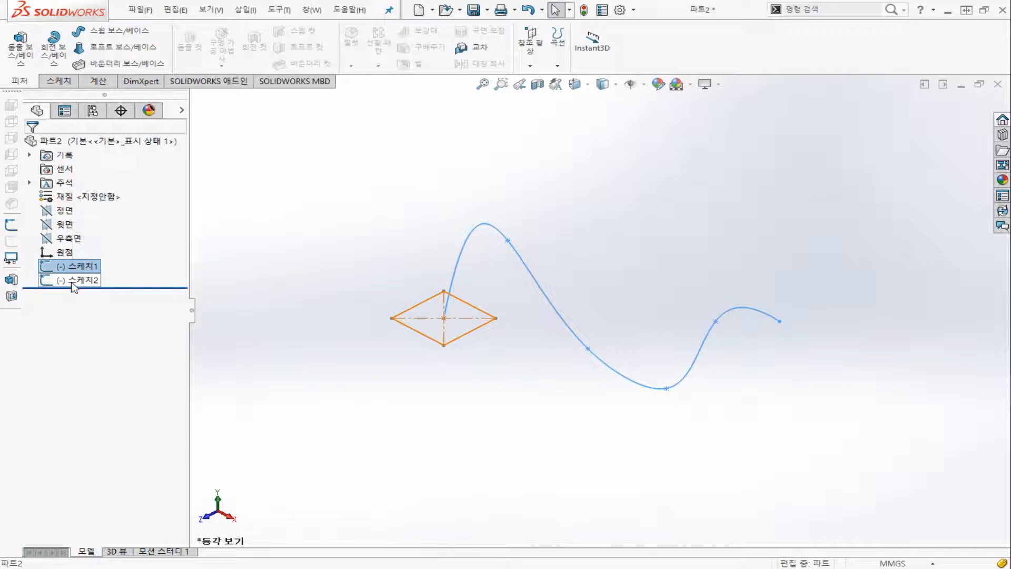
left_click(74, 280)
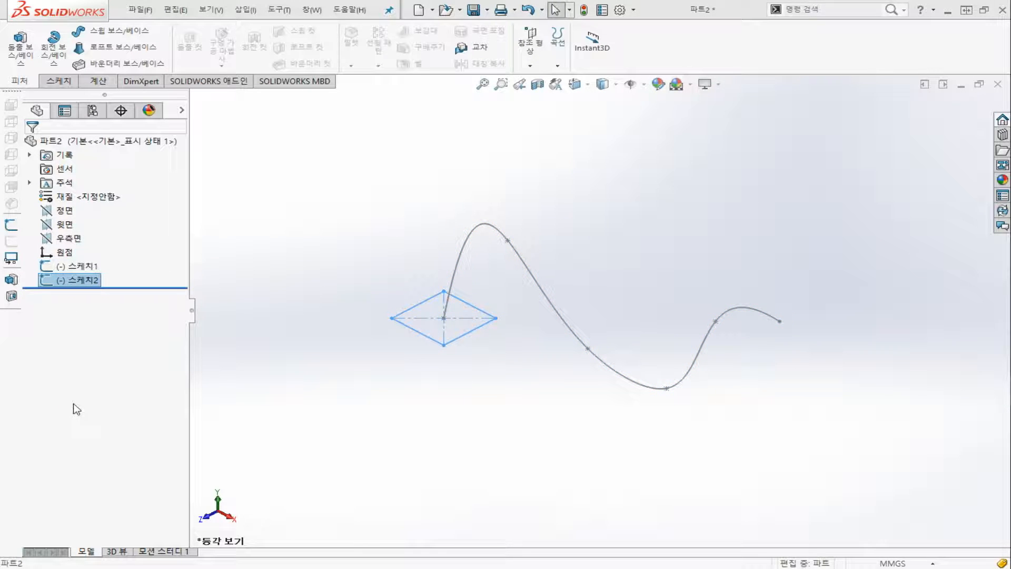
key("Delete")
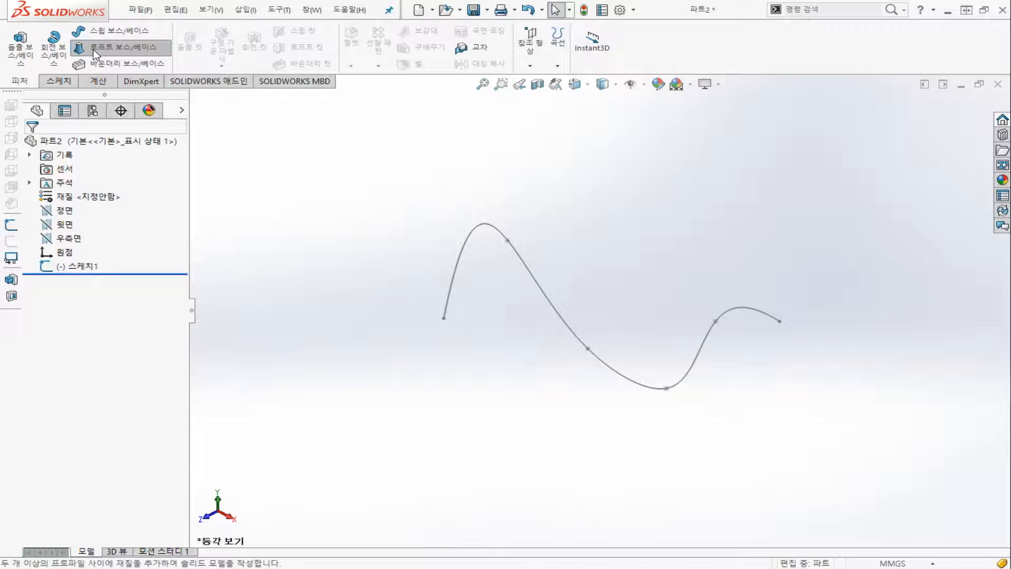
left_click(53, 51)
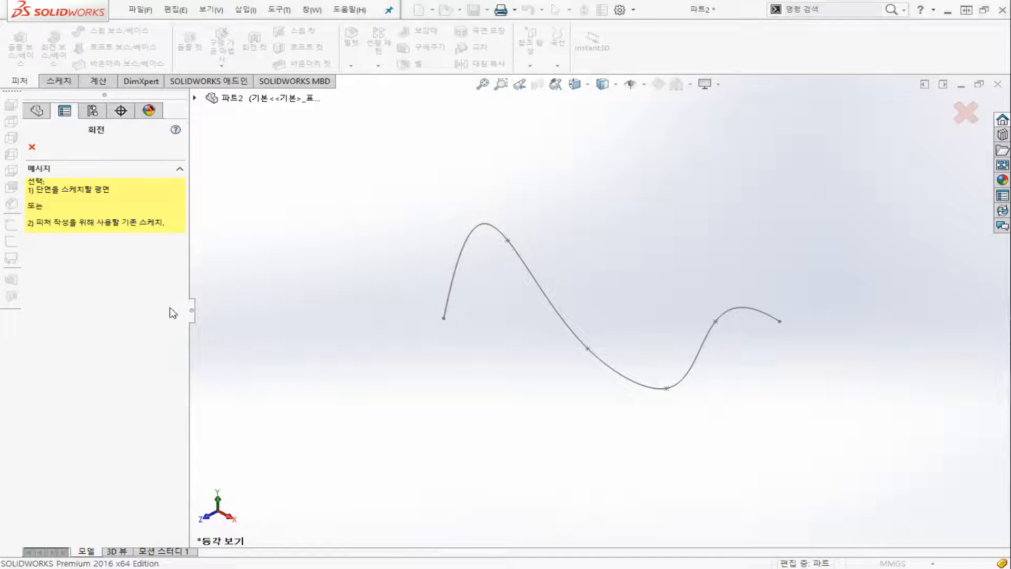
left_click(31, 148)
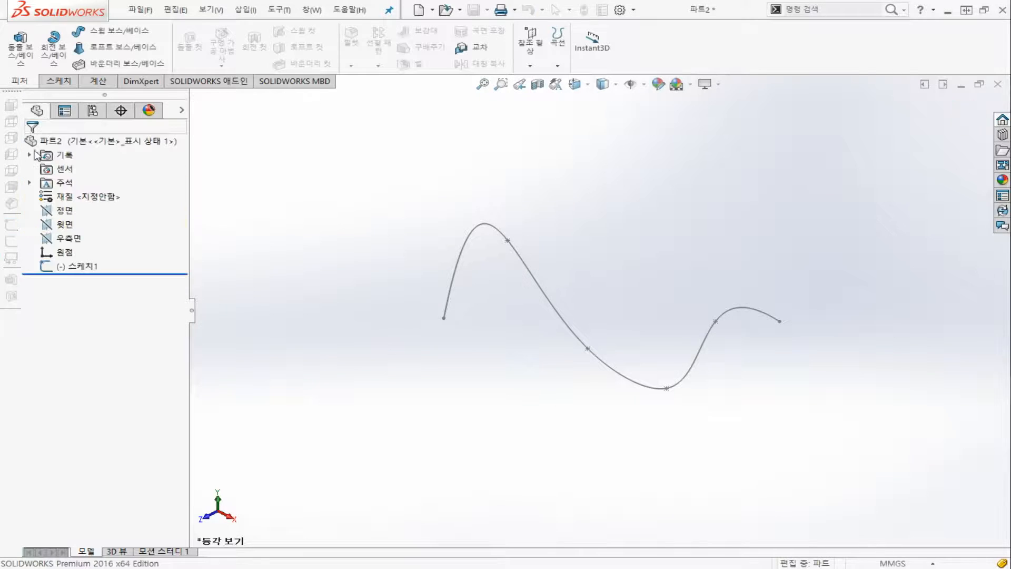
- Create a swept boss along the spline sketch using the circular profile option with a 10 mm diameter
left_click(123, 29)
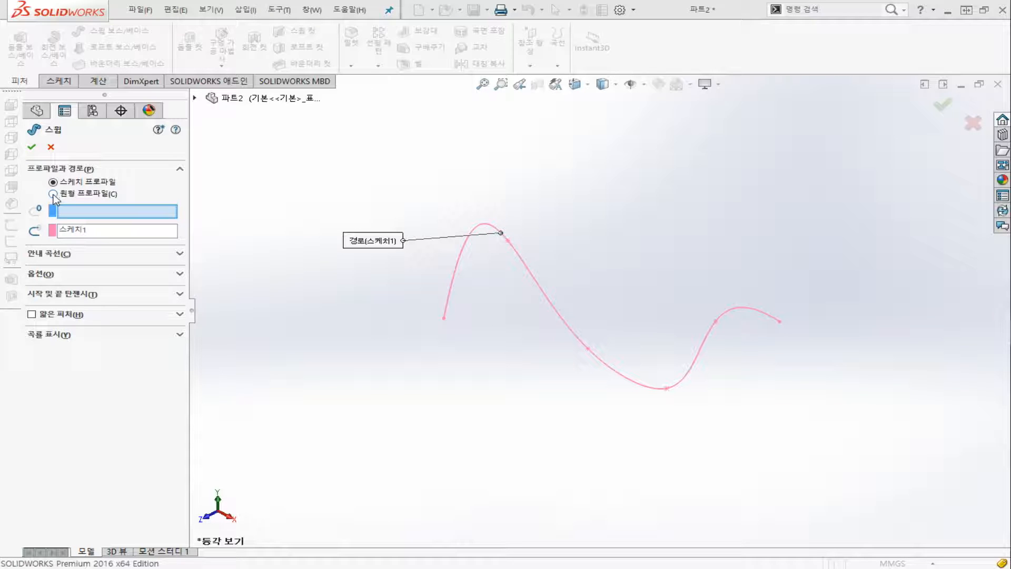
left_click(54, 194)
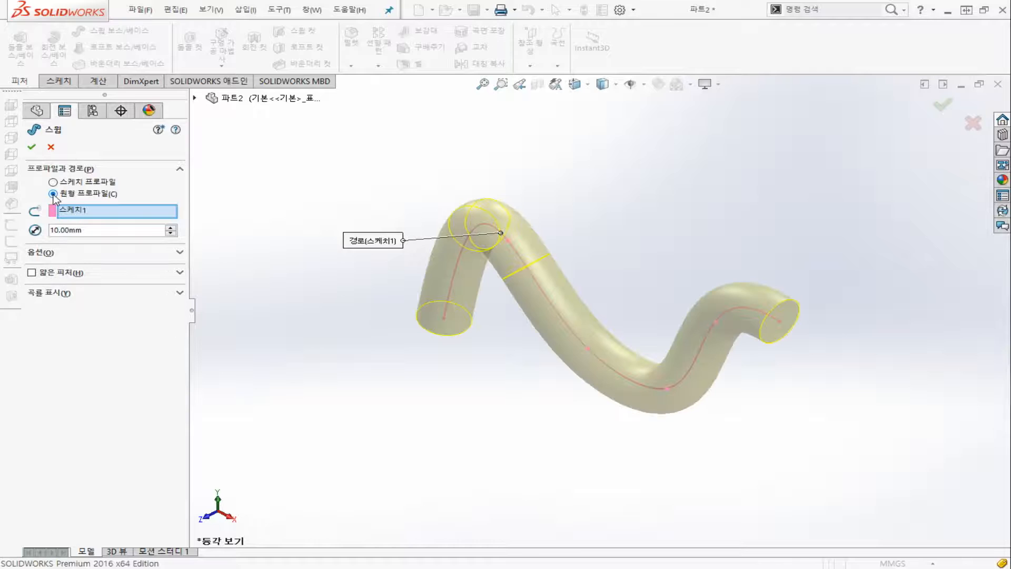
left_click(53, 181)
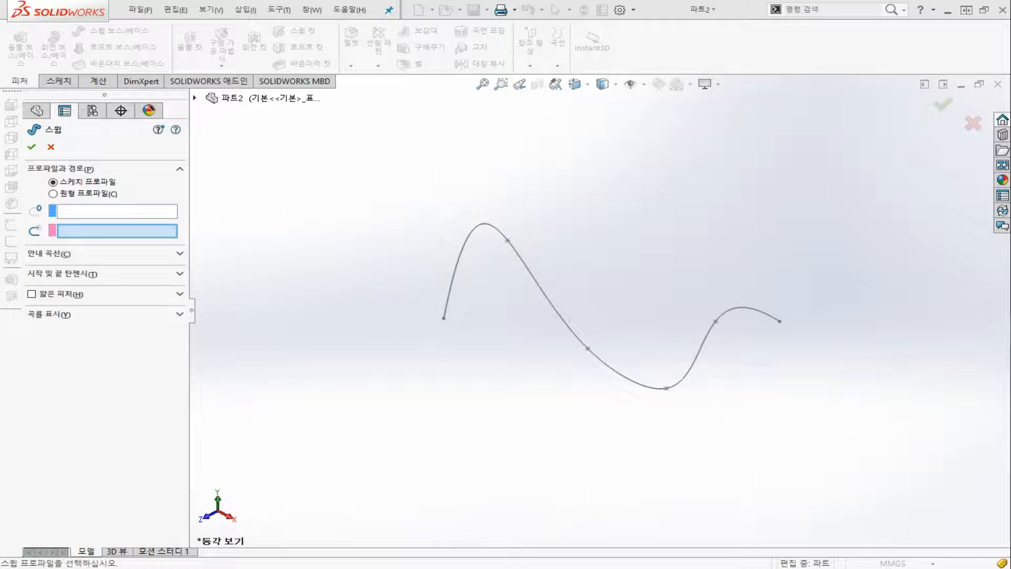
left_click(53, 193)
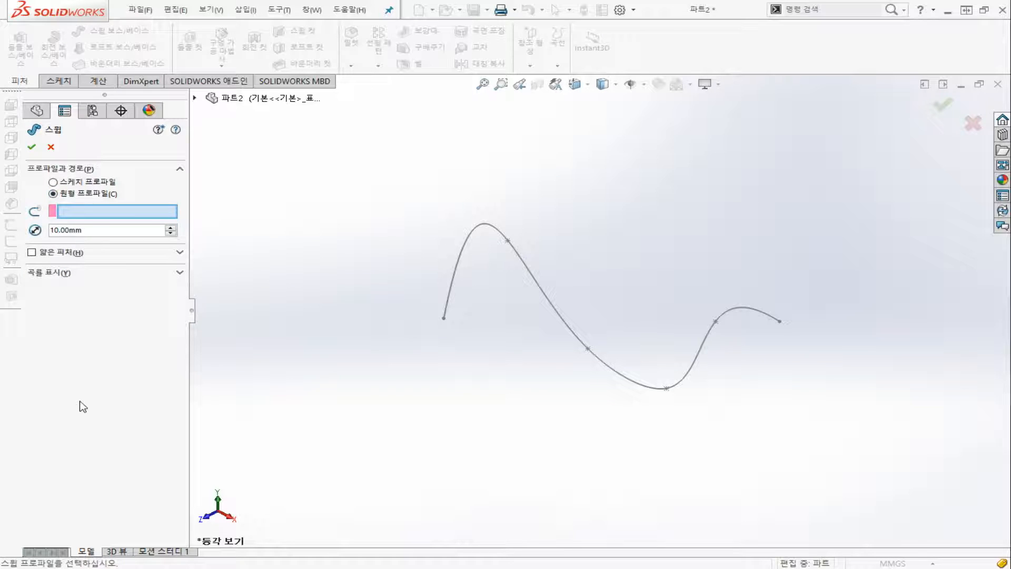
left_click(456, 261)
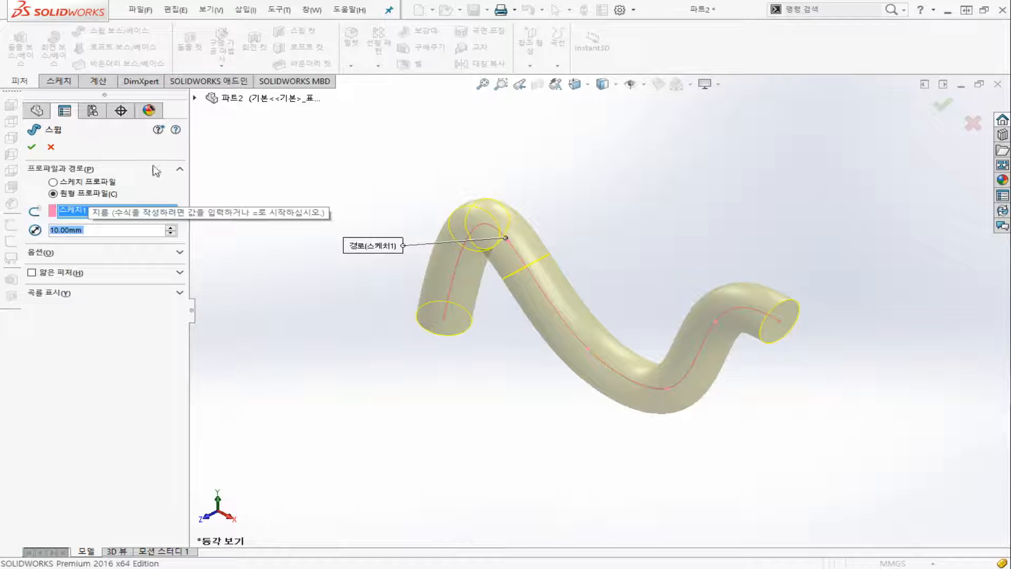
left_click(32, 146)
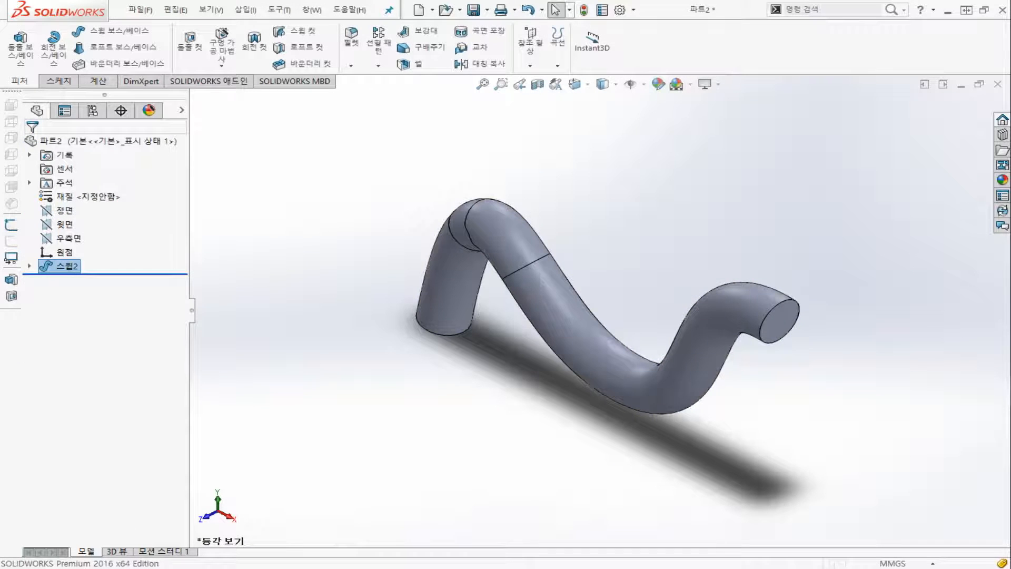
- Reopen the circular sweep's definition to review its profile and path settings, and close it without changes
right_click(68, 267)
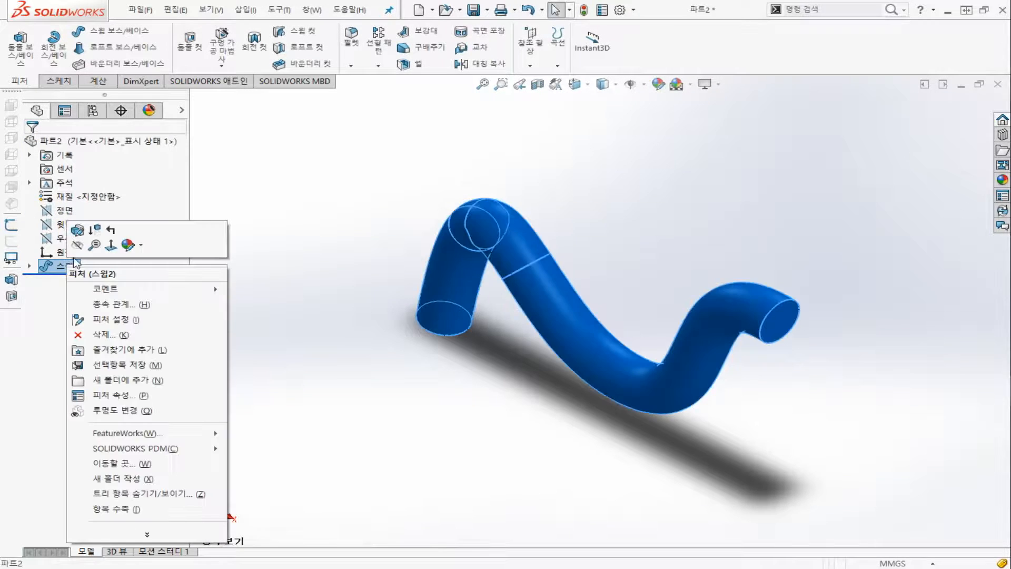
left_click(75, 232)
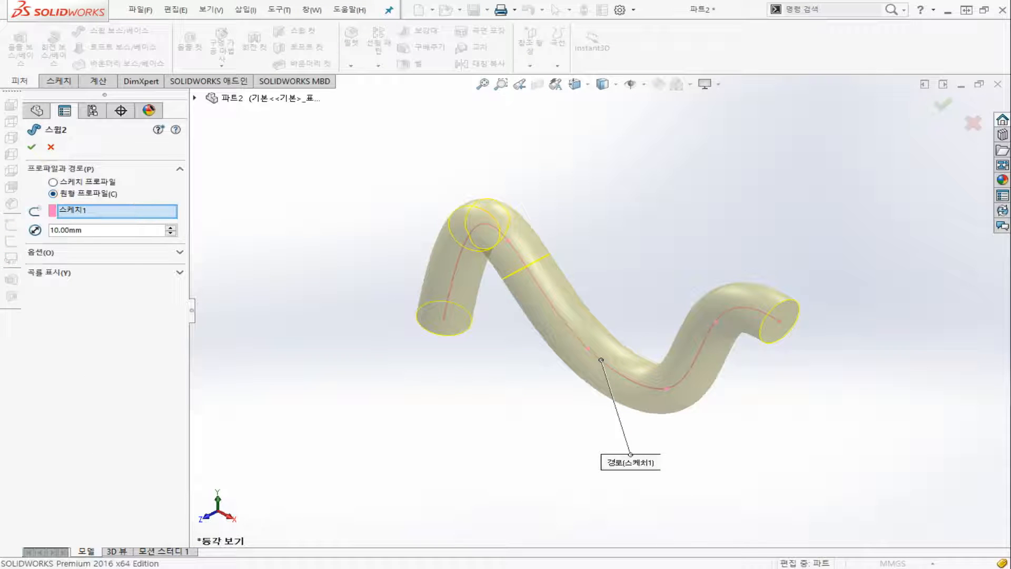
key("Return")
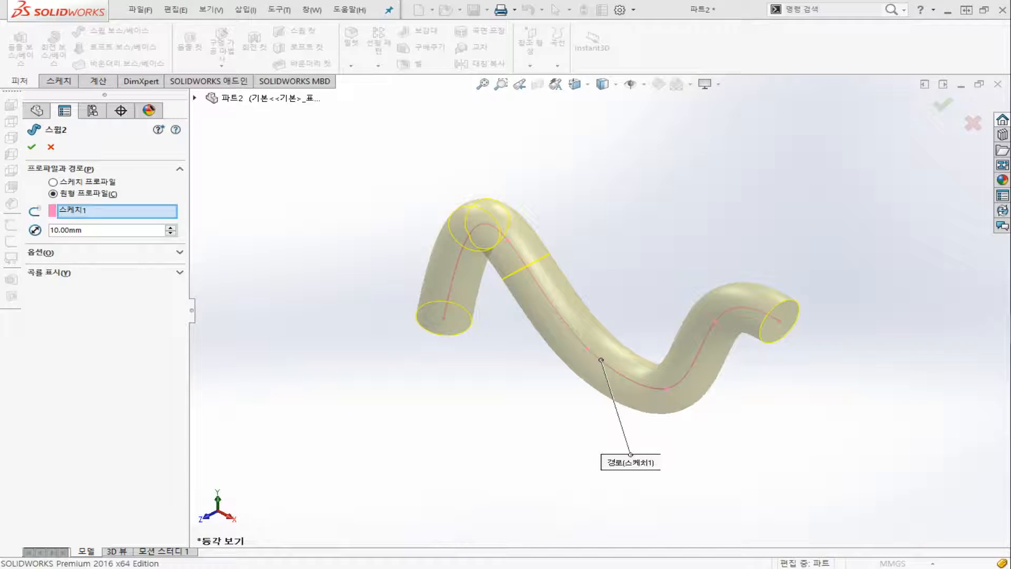
left_click(32, 147)
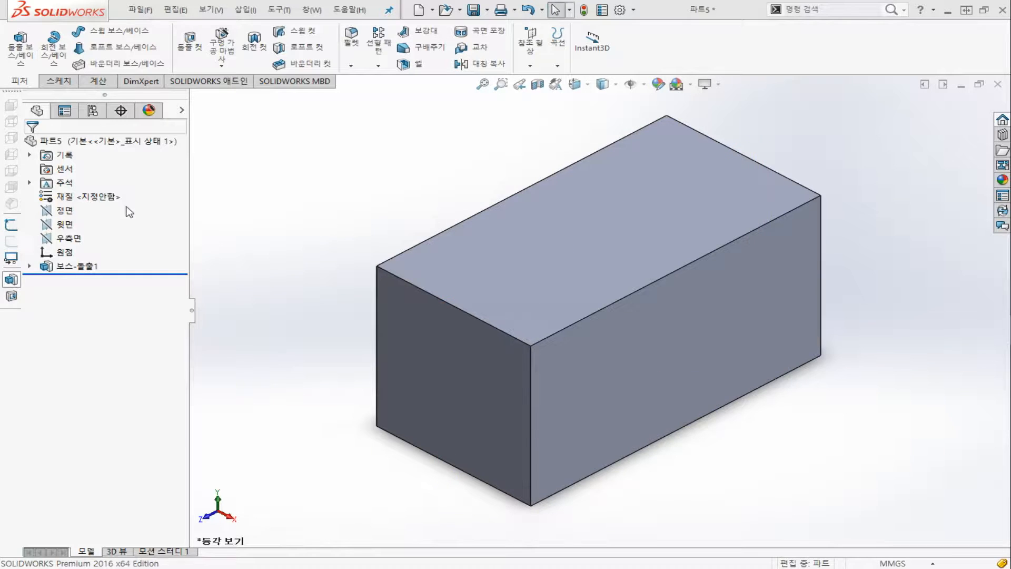
- Highlight the front, top and right planes together to examine their positions in the block, and clear the selection
left_click(63, 210)
left_click(63, 224, "ctrl")
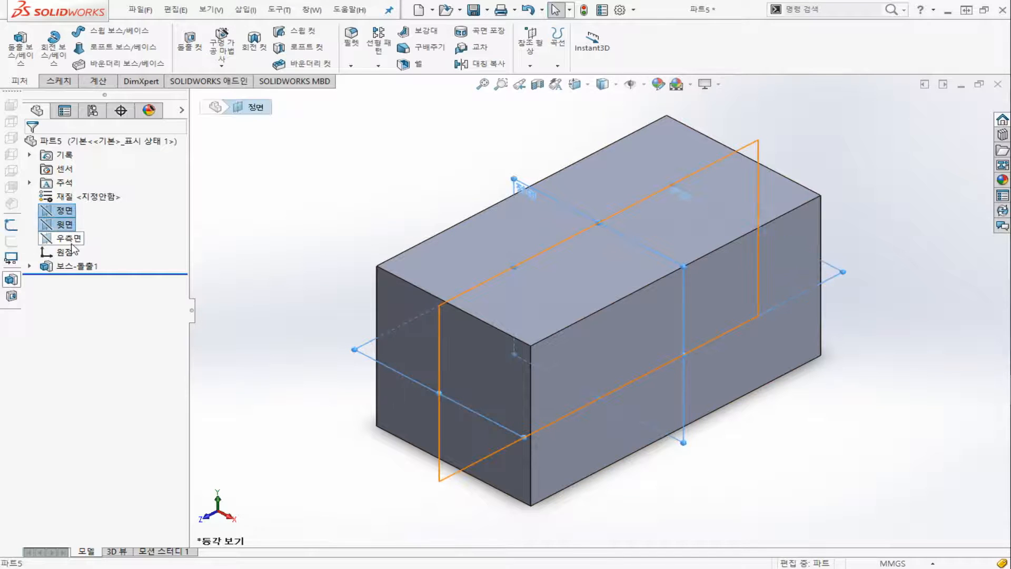
left_click(73, 239, "ctrl")
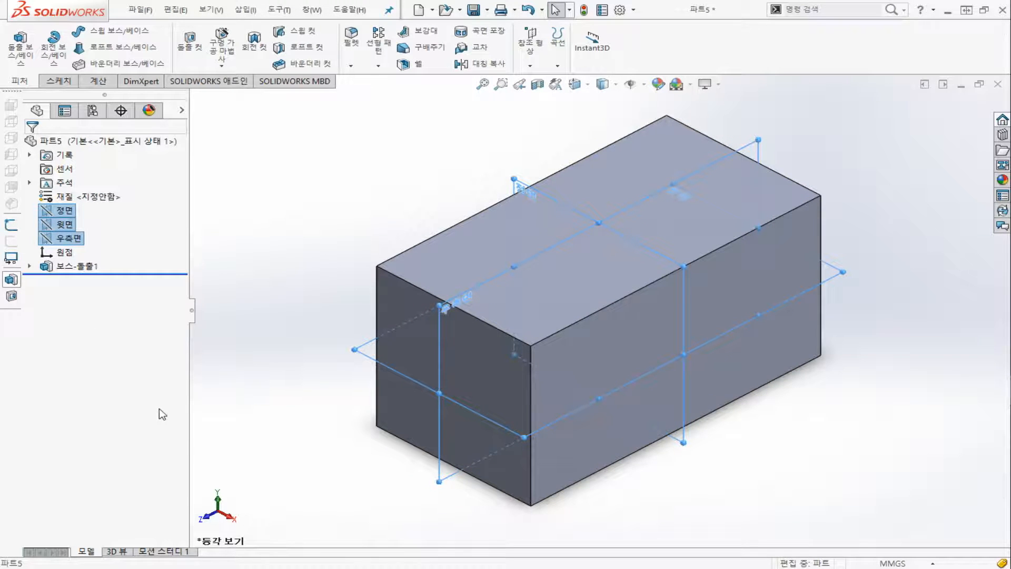
left_click(264, 365)
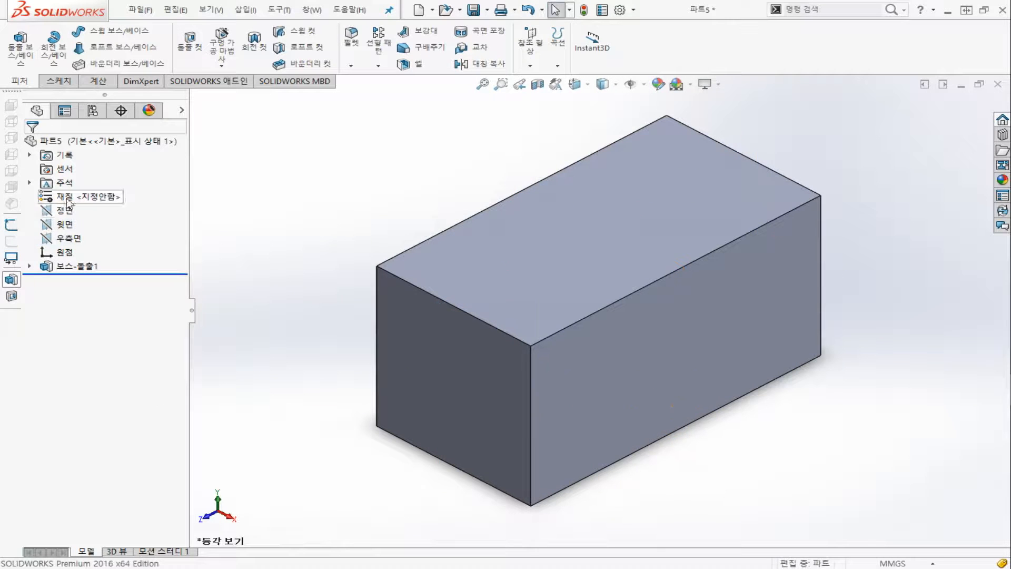
- Sketch a four-point arched spline on the right plane, running from one end edge of the block to the opposite end edge
left_click(67, 242)
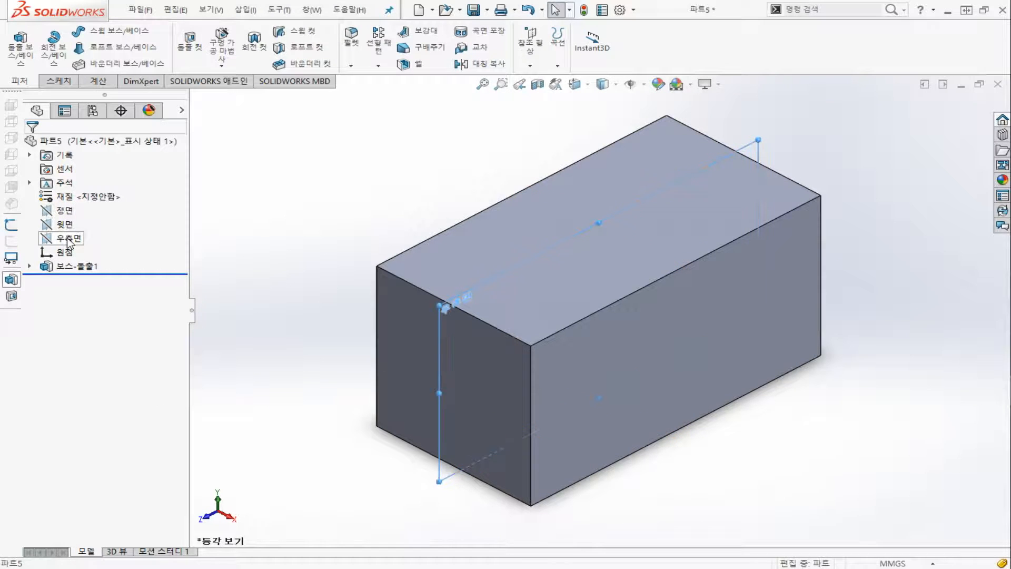
left_click(74, 221)
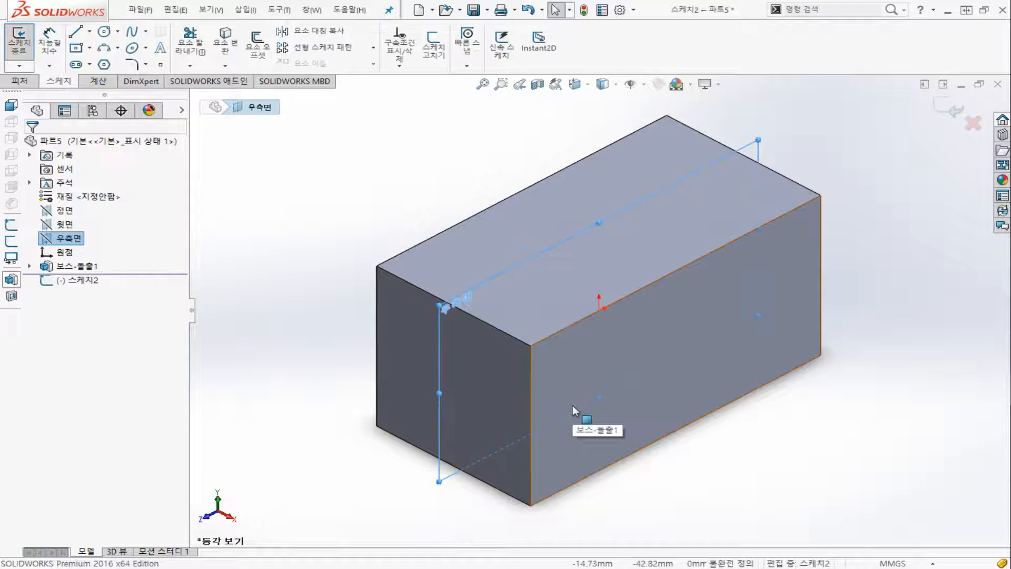
key("ctrl+8")
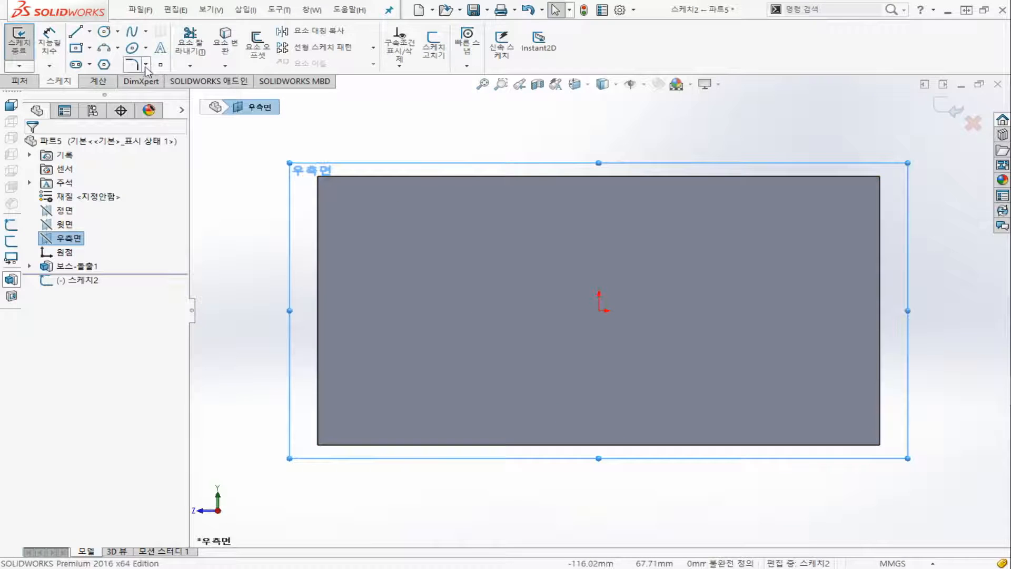
left_click(131, 31)
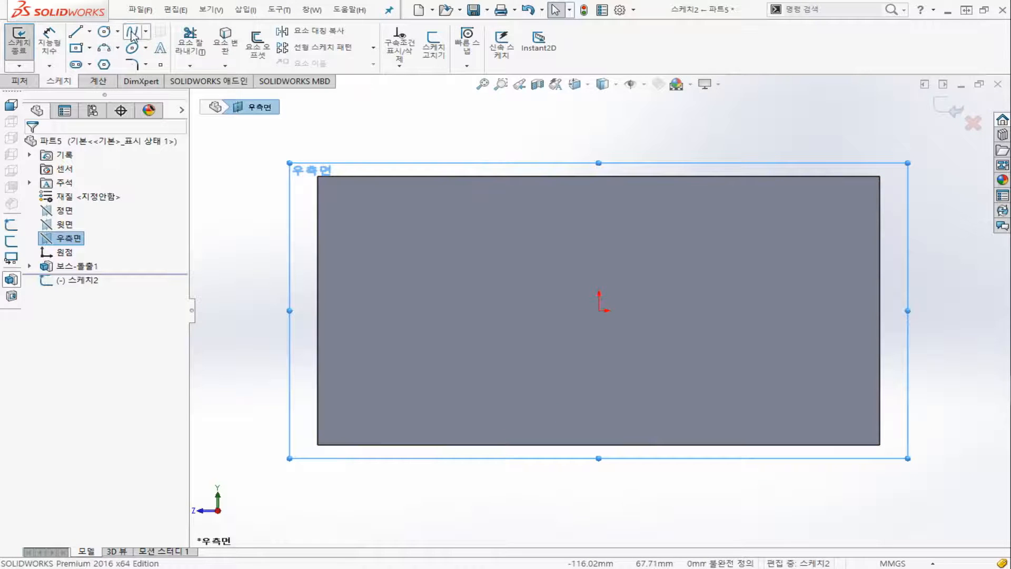
left_click(317, 283)
left_click(485, 217)
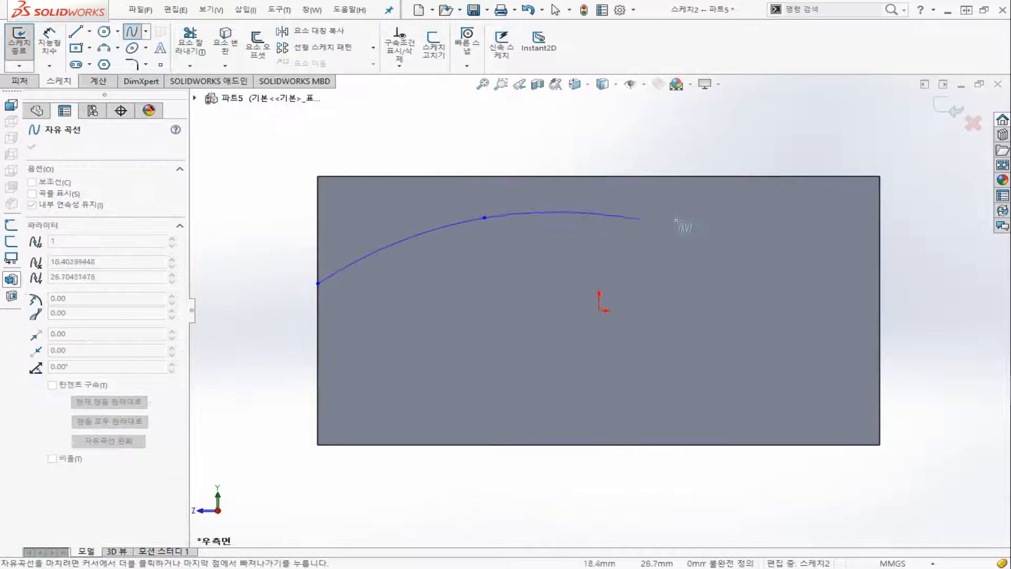
left_click(783, 233)
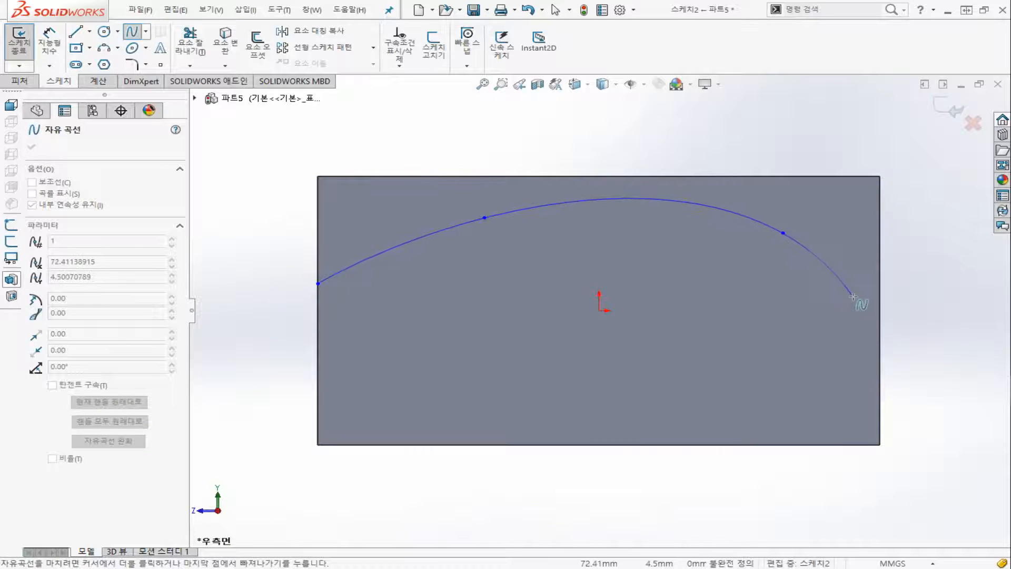
double_click(879, 310)
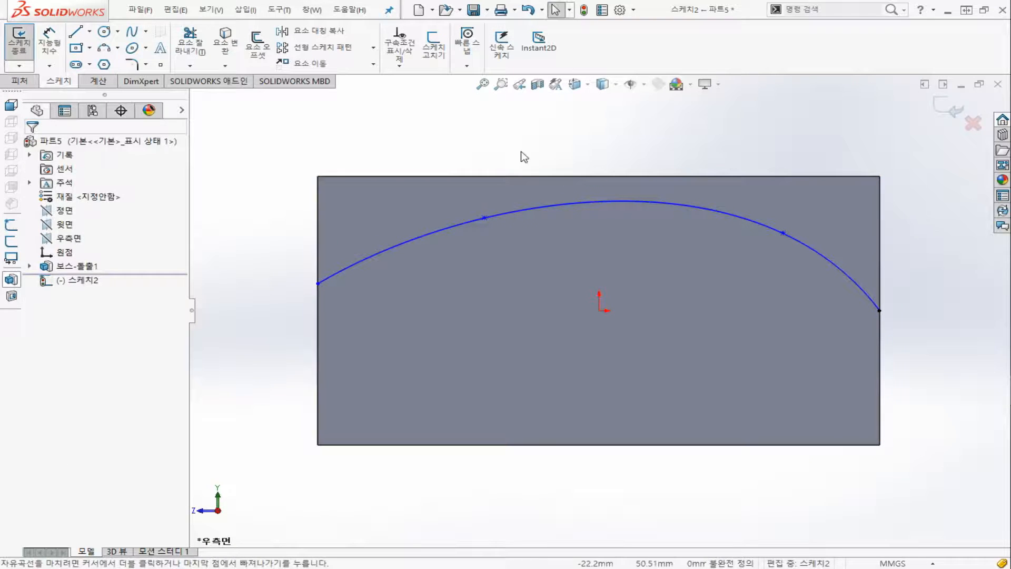
- Close the spline sketch along the block's model edges and leave it without extruding
left_click(19, 42)
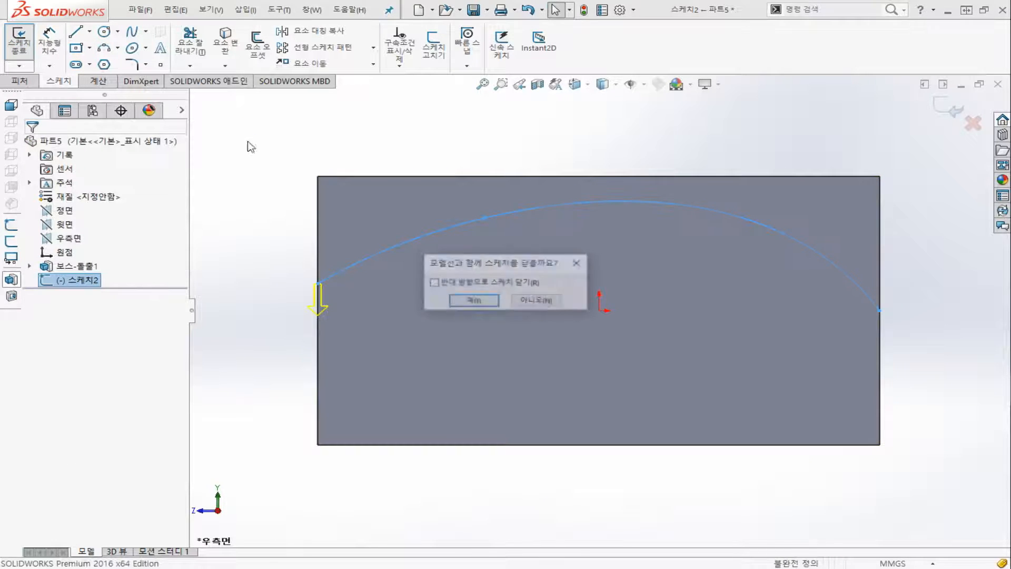
left_click(459, 302)
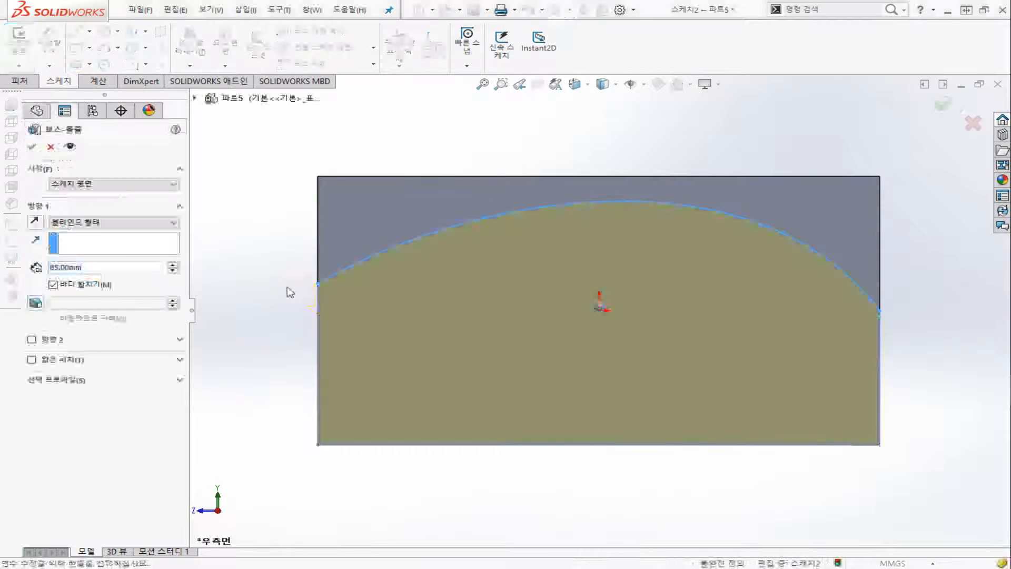
left_click(51, 146)
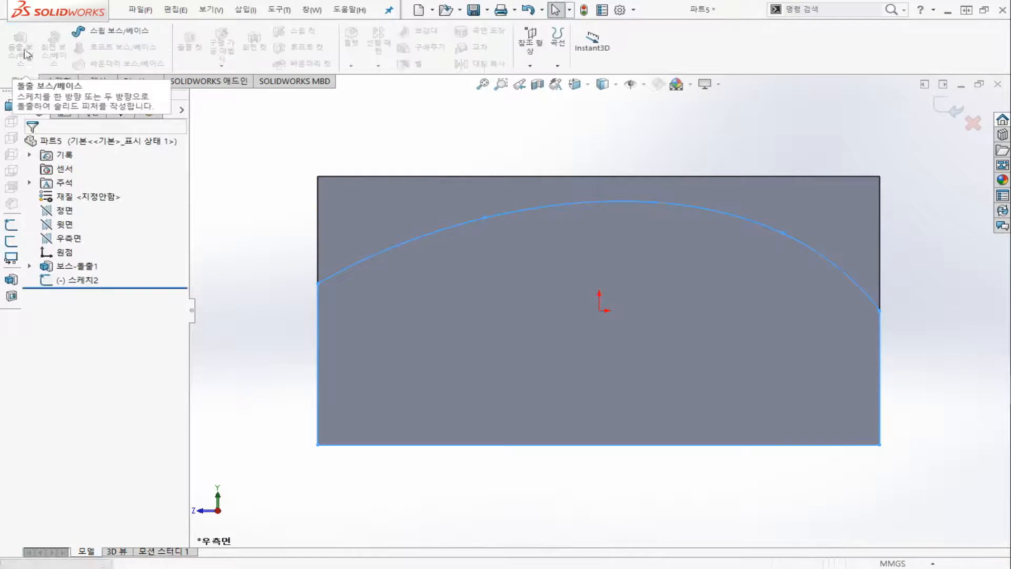
left_click(95, 284)
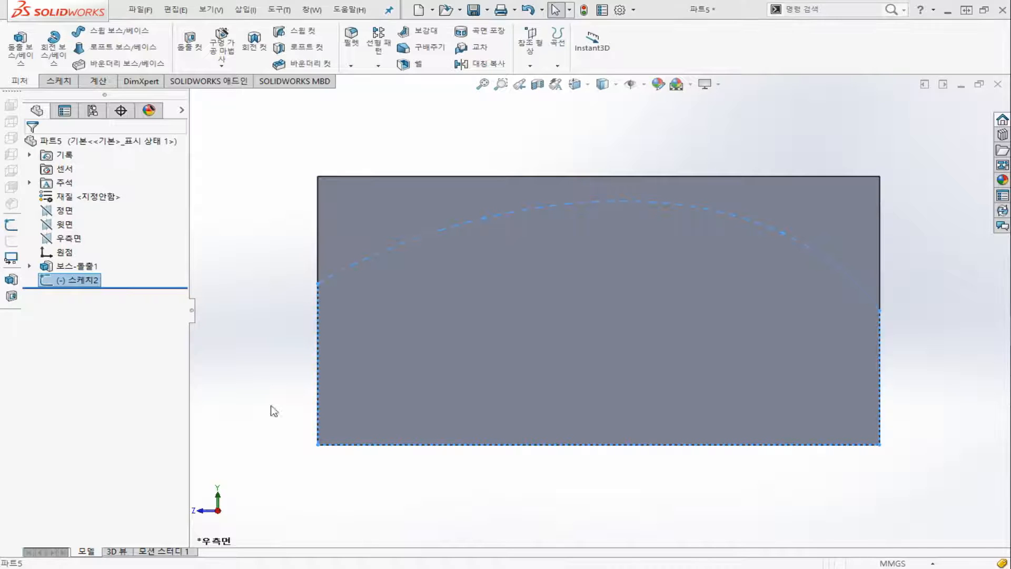
- Sketch a three-point arc with a radius of about 57.6 mm on the block's end face, spanning both side edges and passing through the origin
middle_click_drag(932, 325, 826, 325)
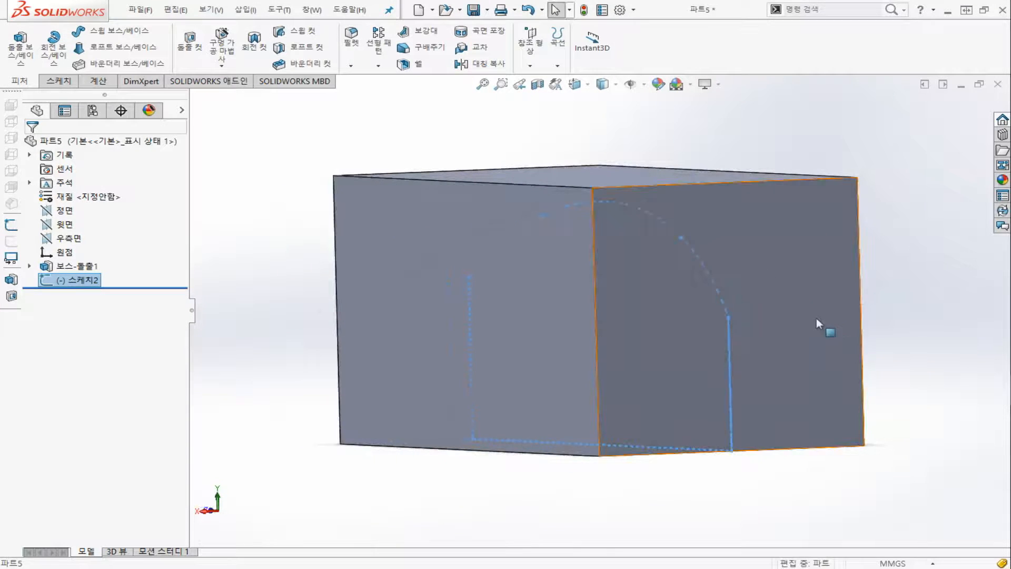
left_click(786, 312)
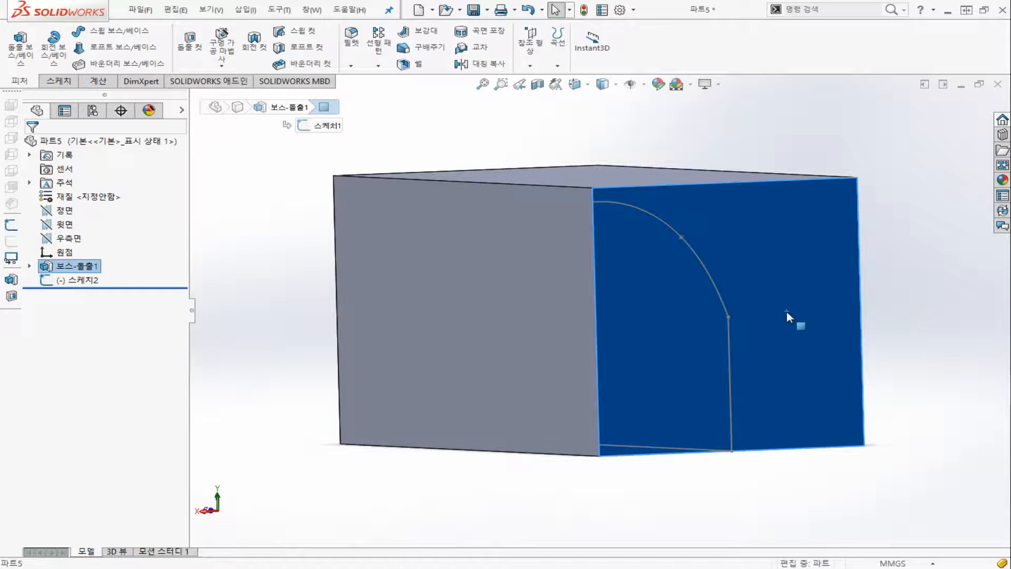
key("ctrl+8")
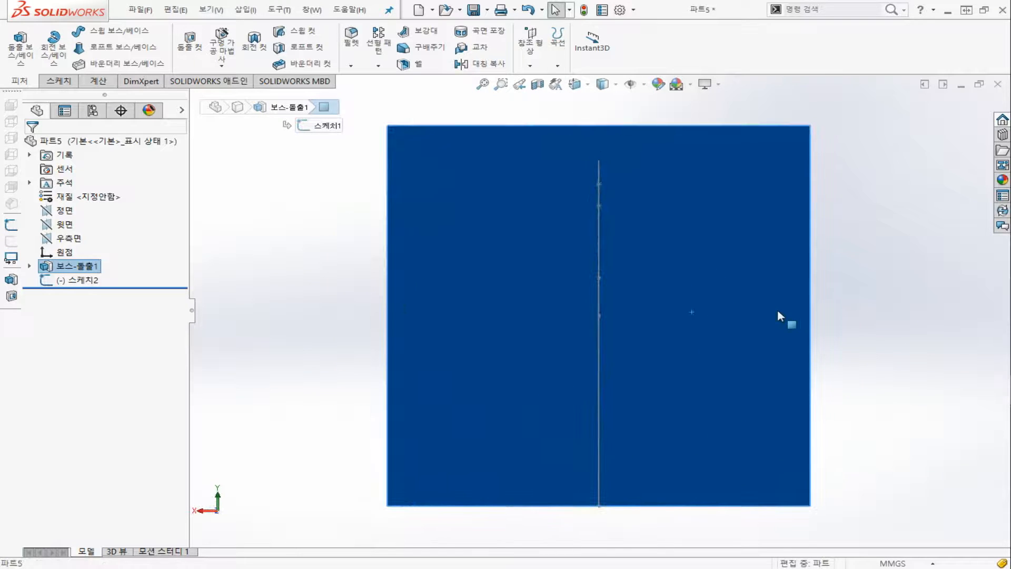
left_click(59, 80)
left_click(21, 42)
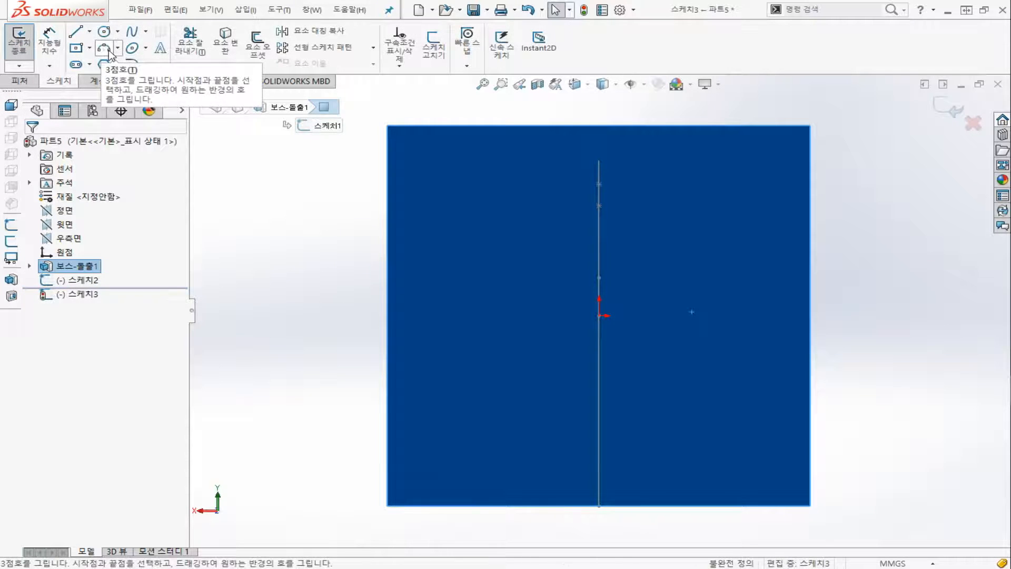
left_click(103, 48)
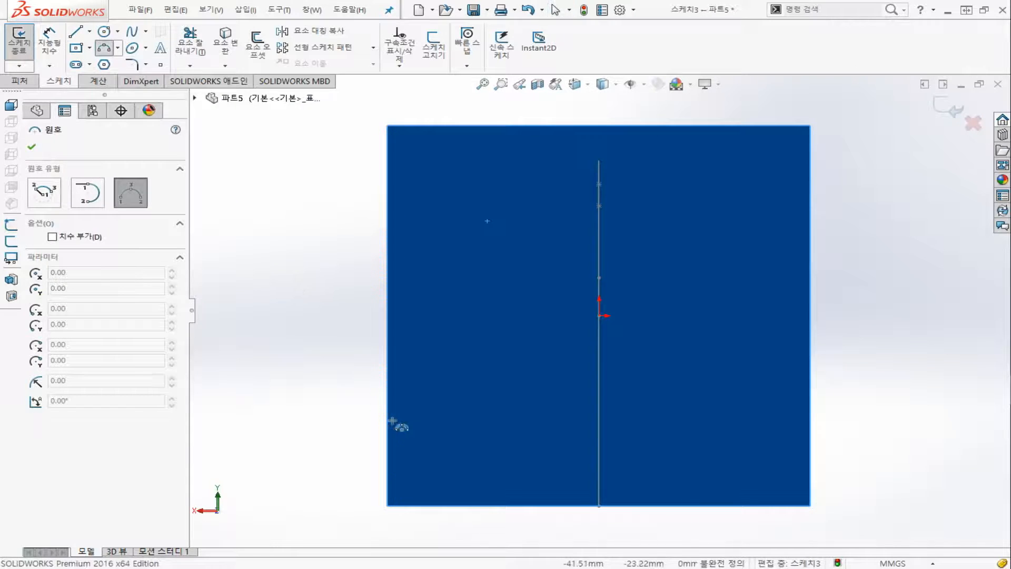
left_click(387, 398)
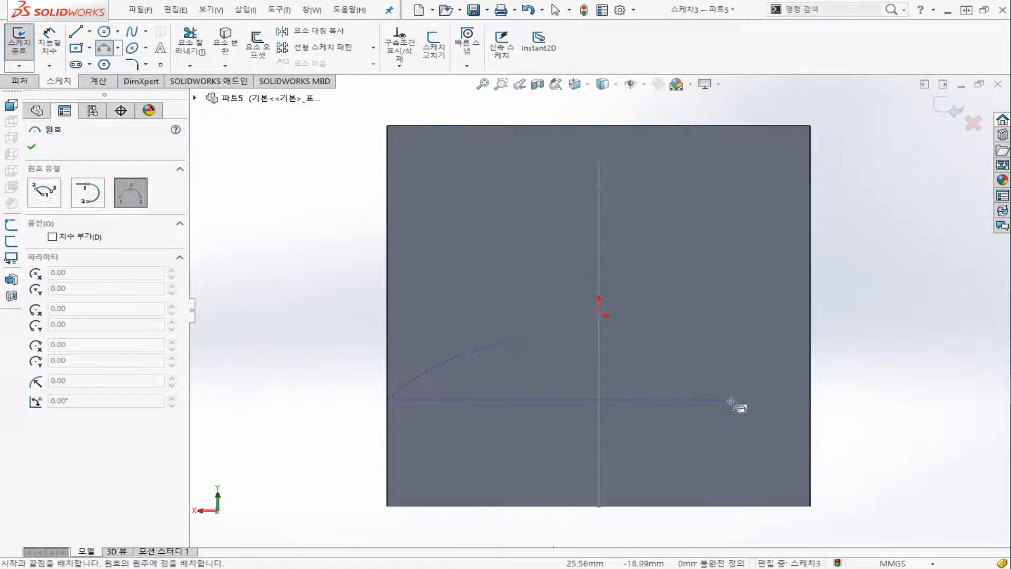
left_click(810, 398)
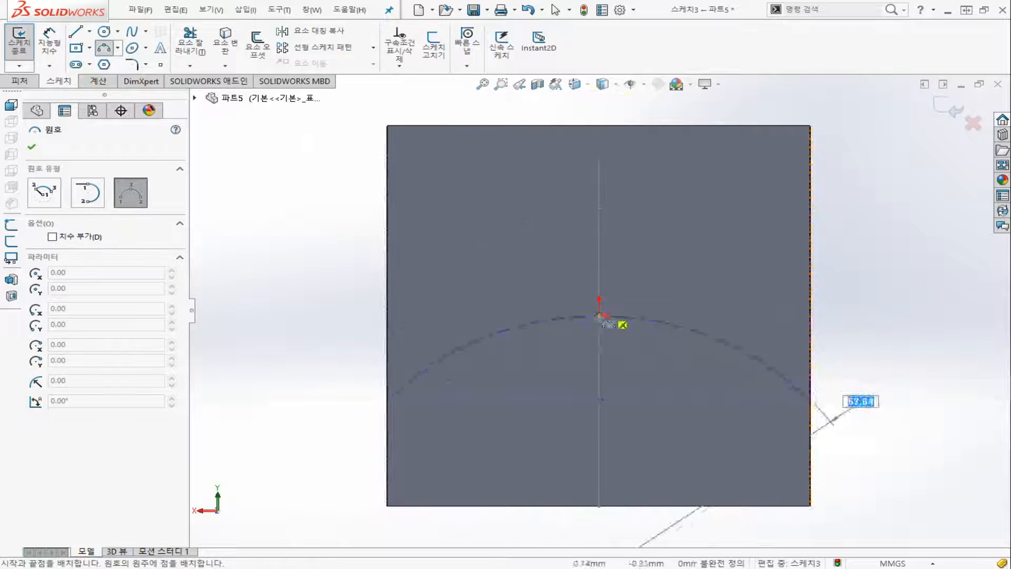
left_click(600, 316)
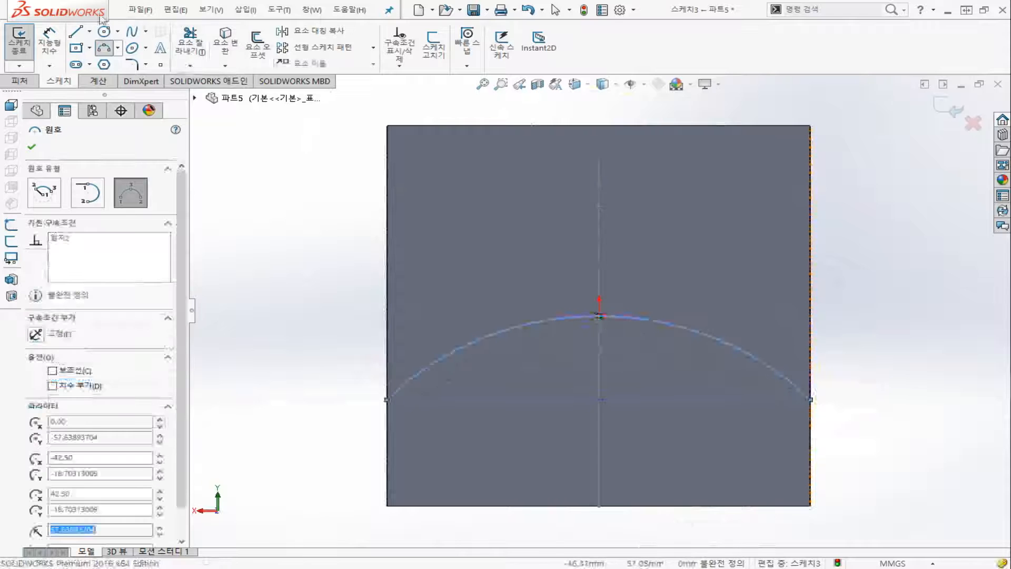
- Close the region above the arc with three lines along the face's side and top edges, and exit the sketch
left_click(76, 31)
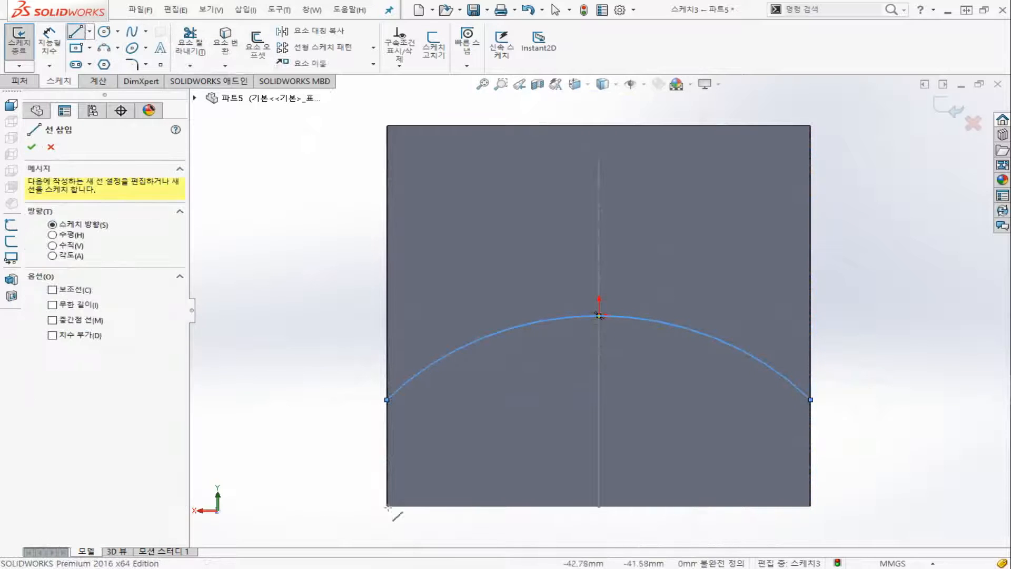
left_click(387, 399)
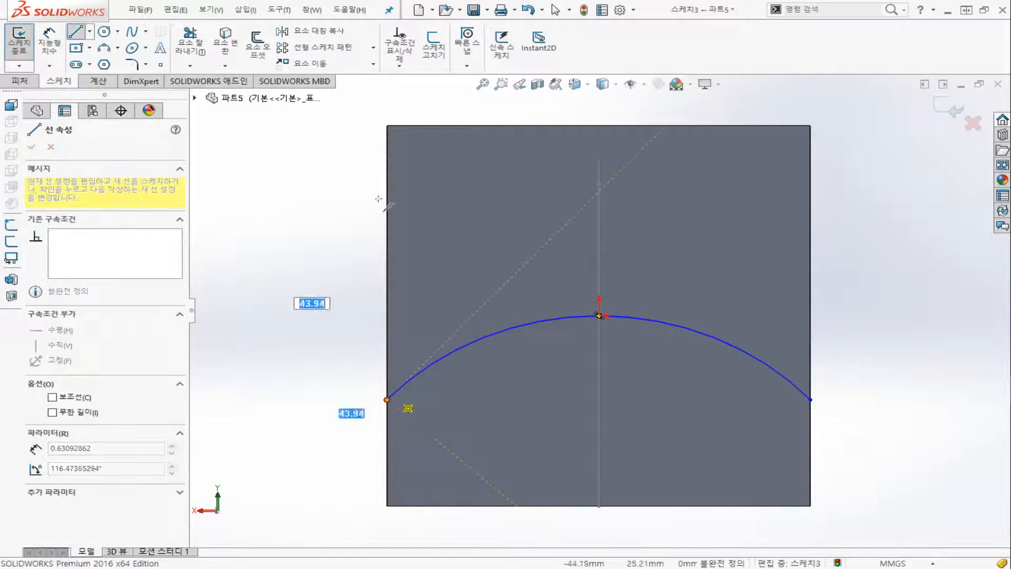
left_click(387, 126)
left_click(810, 126)
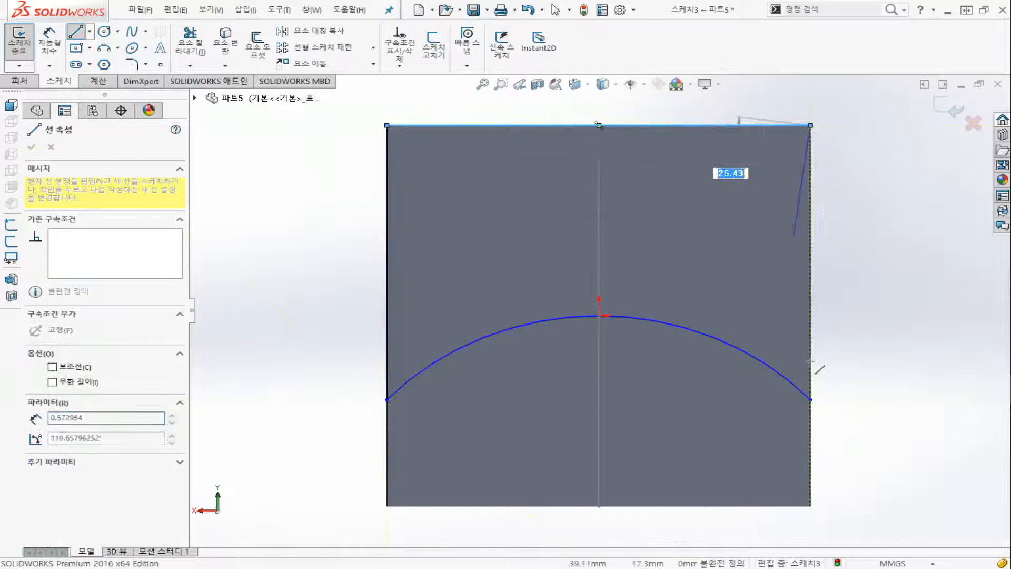
left_click(811, 399)
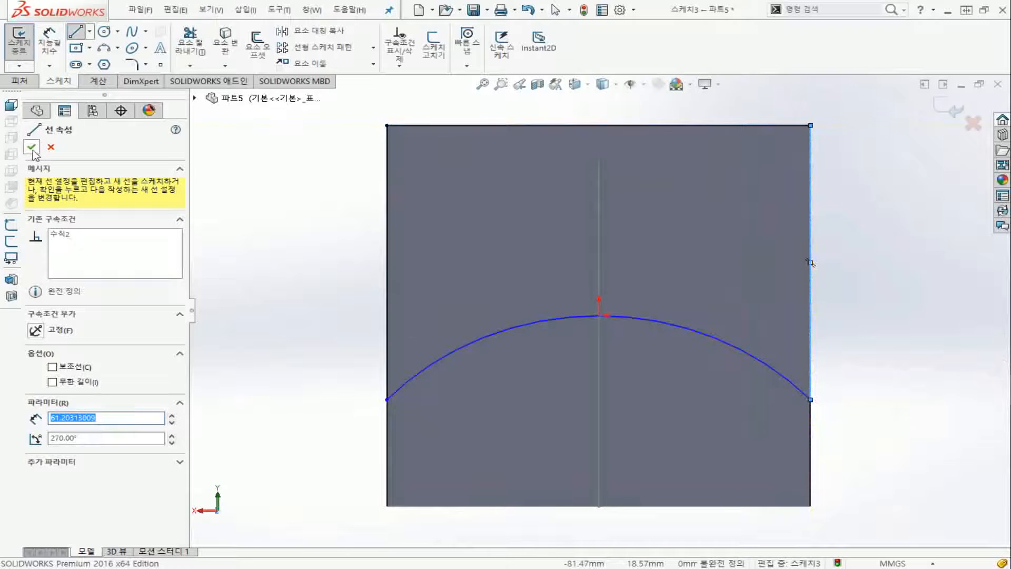
left_click(32, 149)
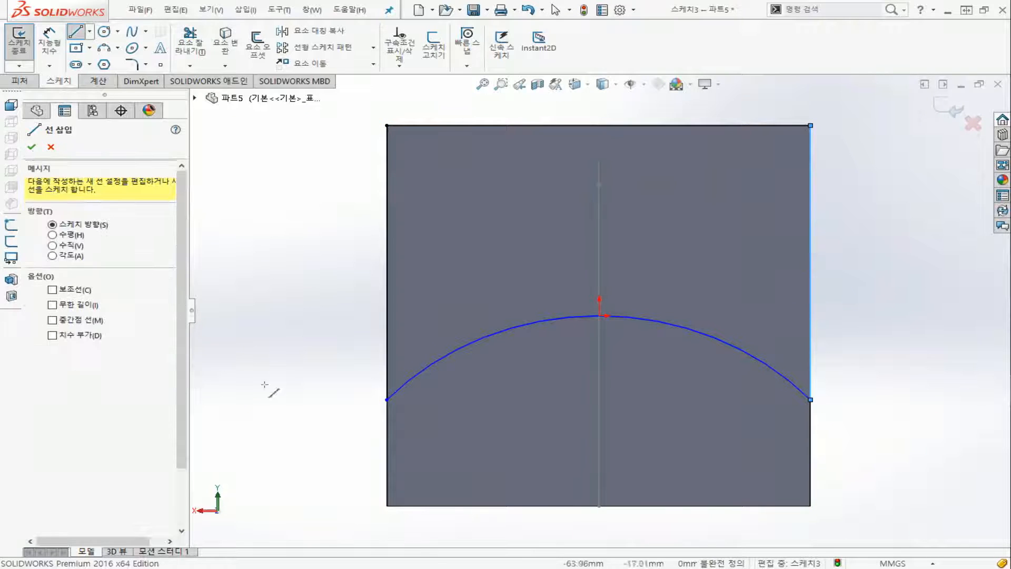
left_click(330, 423)
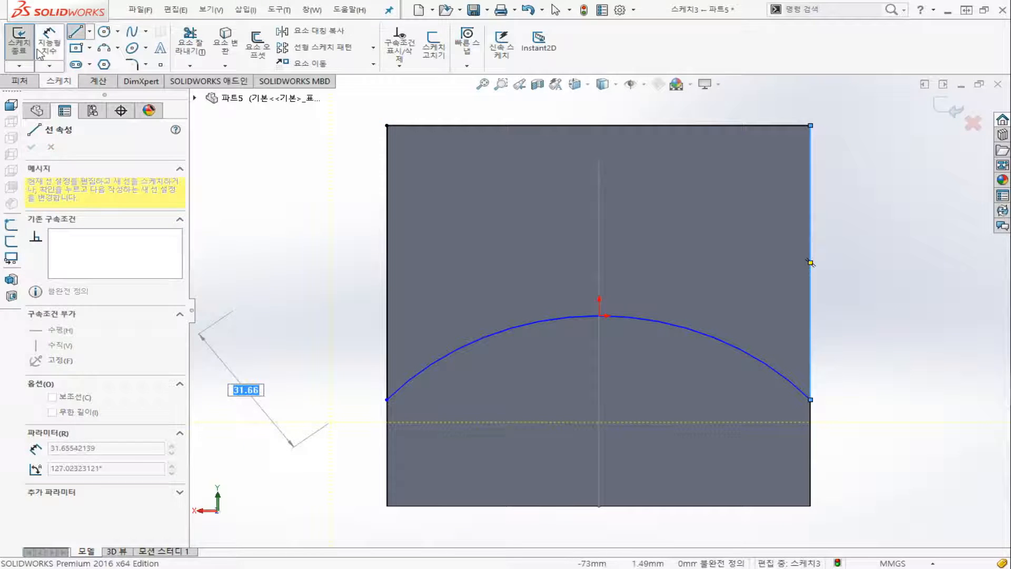
key("Escape")
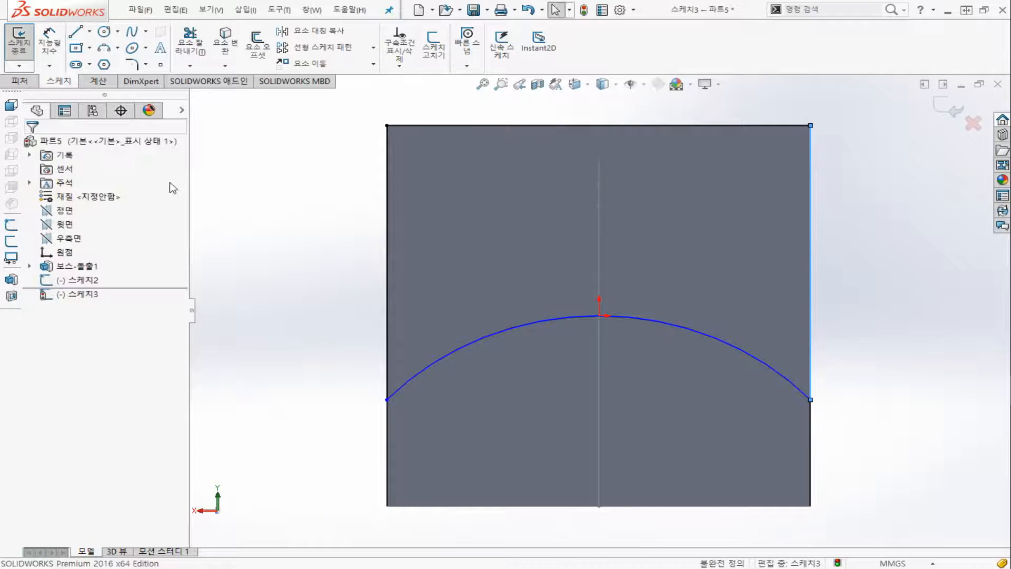
left_click(255, 261)
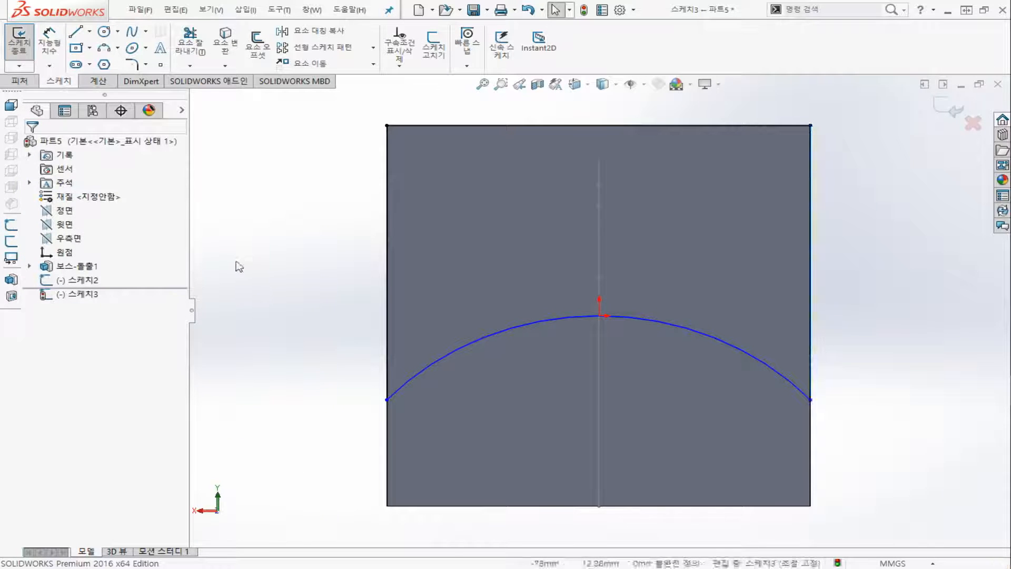
left_click(19, 39)
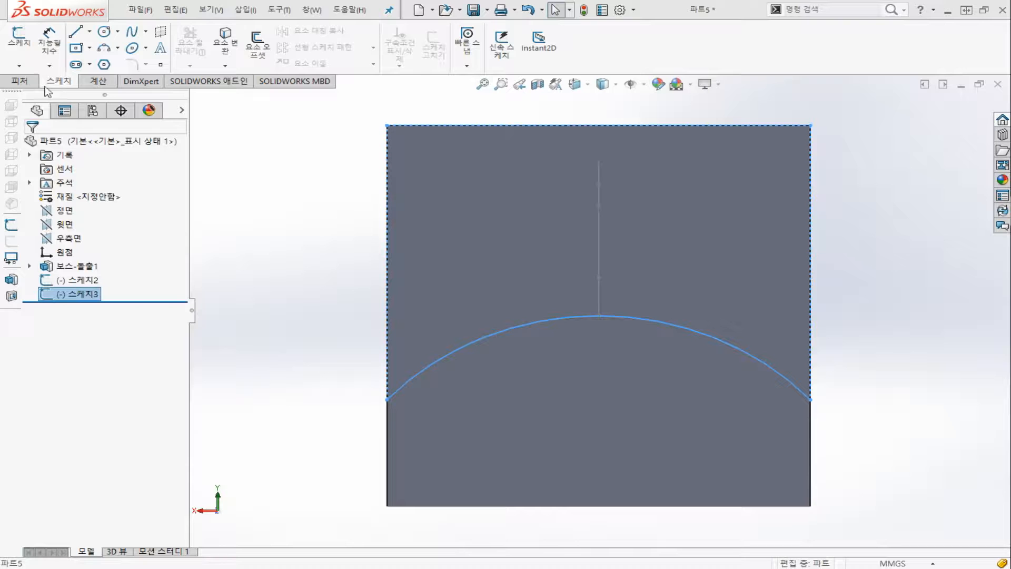
- Set up a swept cut on the block using the arc-based sketch as profile and the arched spline as path
left_click(20, 81)
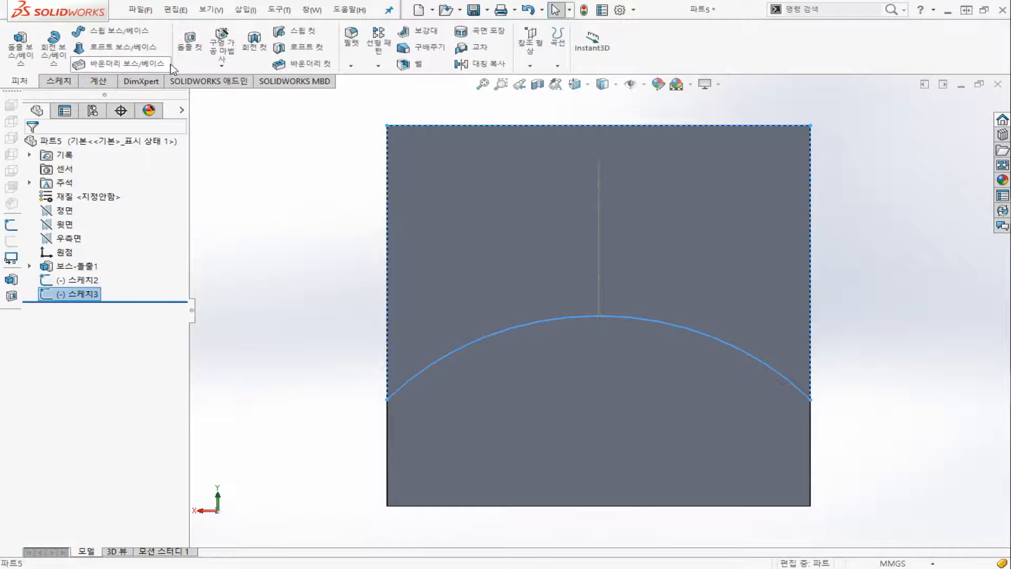
left_click(303, 30)
left_click(115, 243)
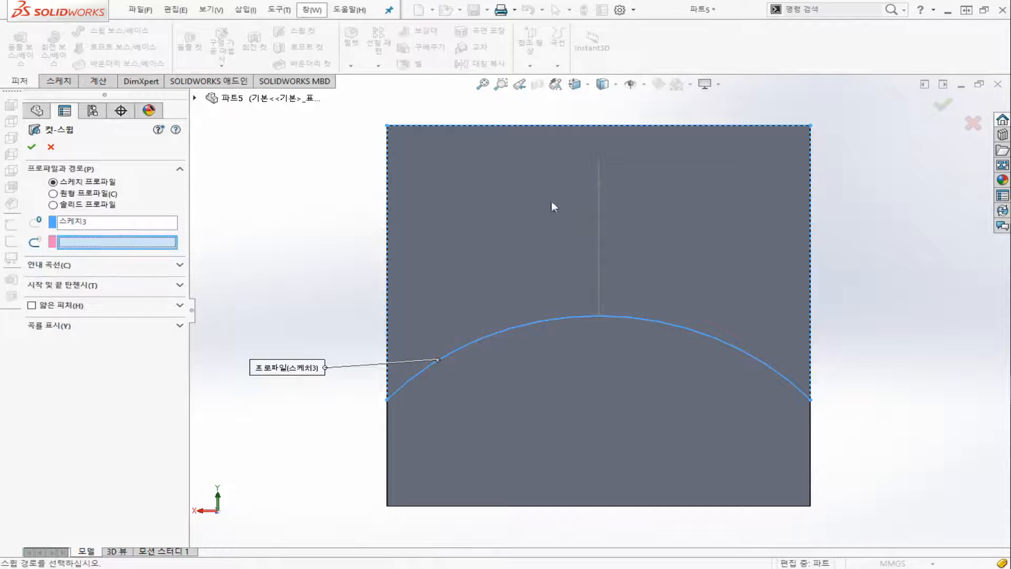
left_click(599, 224)
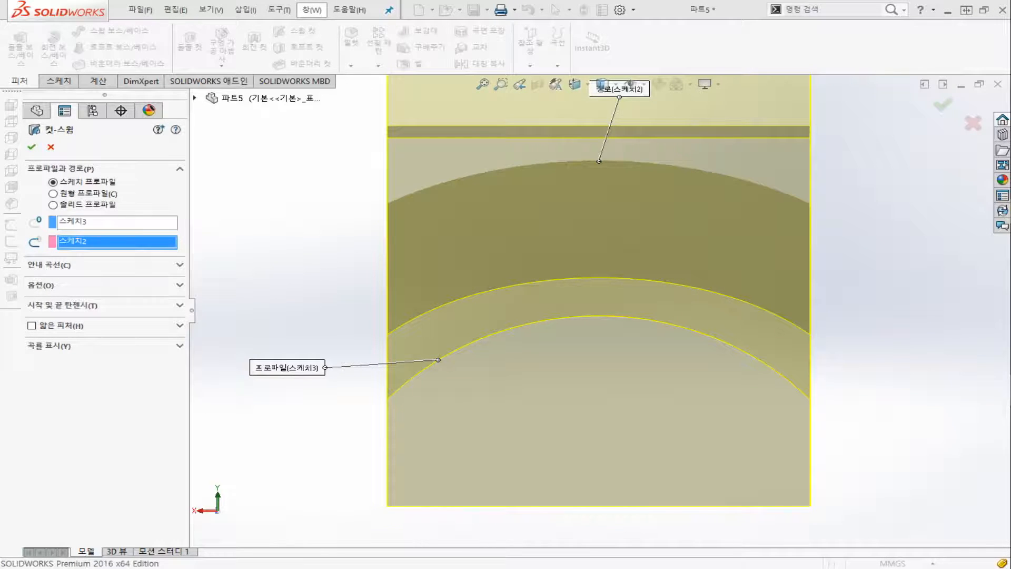
- Finish the swept cut, keeping only the selected body 바디 1
left_click_drag(420, 211, 308, 155)
left_click(288, 215)
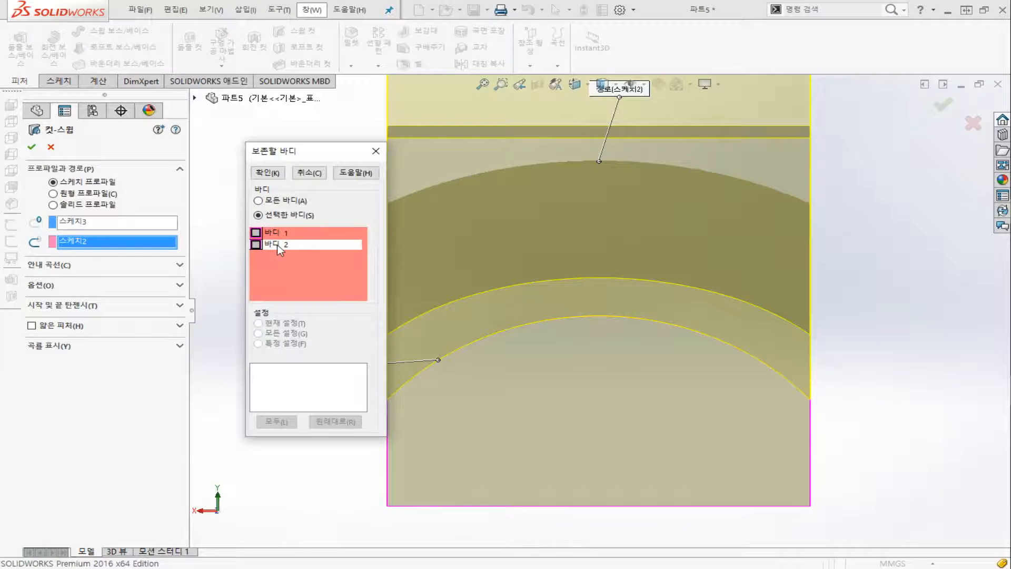
left_click(256, 244)
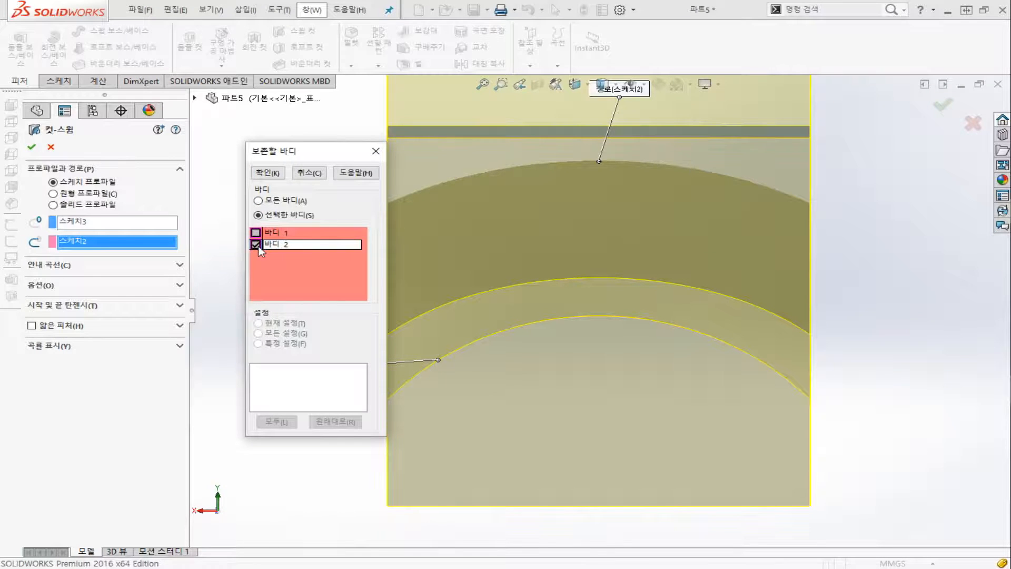
left_click(256, 245)
left_click(257, 232)
left_click(265, 173)
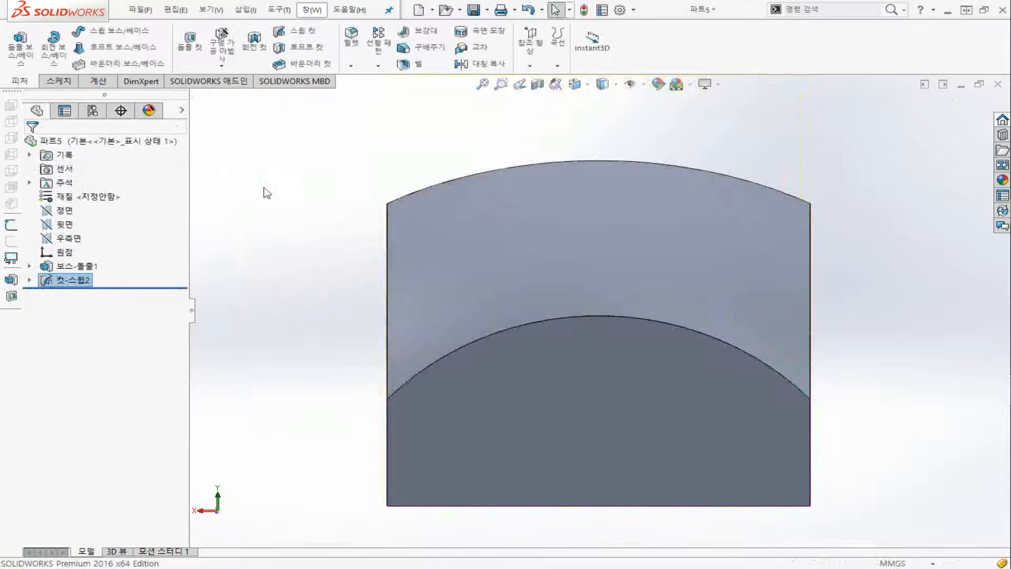
middle_click_drag(266, 181, 376, 227)
scroll(376, 228, "up", 2)
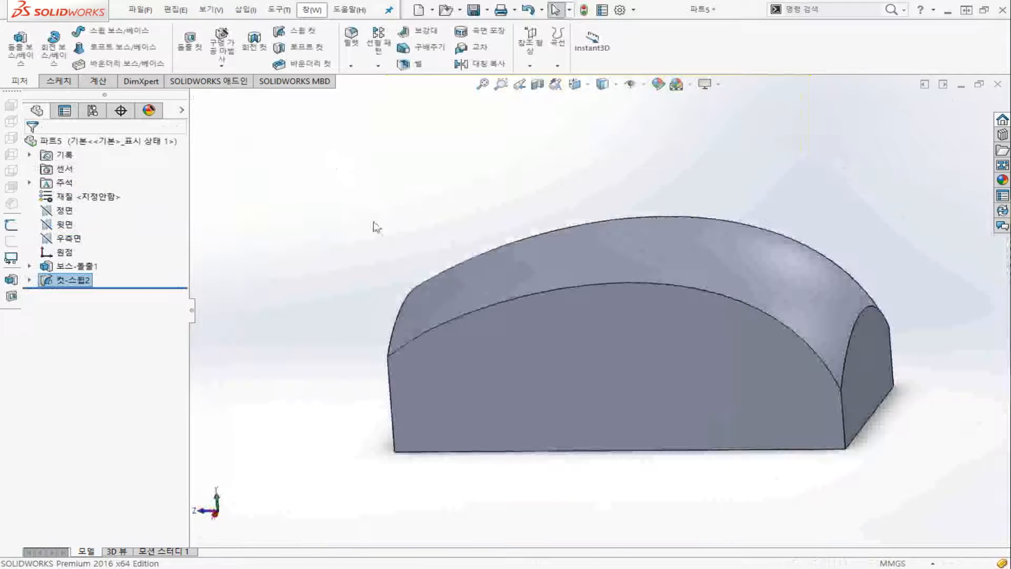
left_click(74, 280)
left_click(86, 256)
key("ctrl+7")
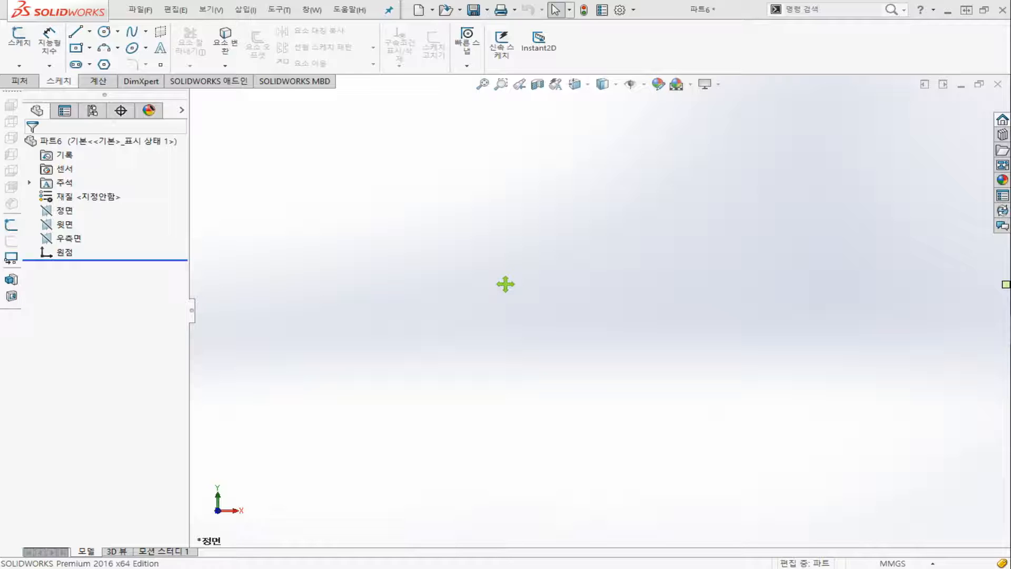
- Sketch a circle centred on the origin on the top plane, with a radius of about 43 mm
left_click(65, 225)
left_click(126, 206)
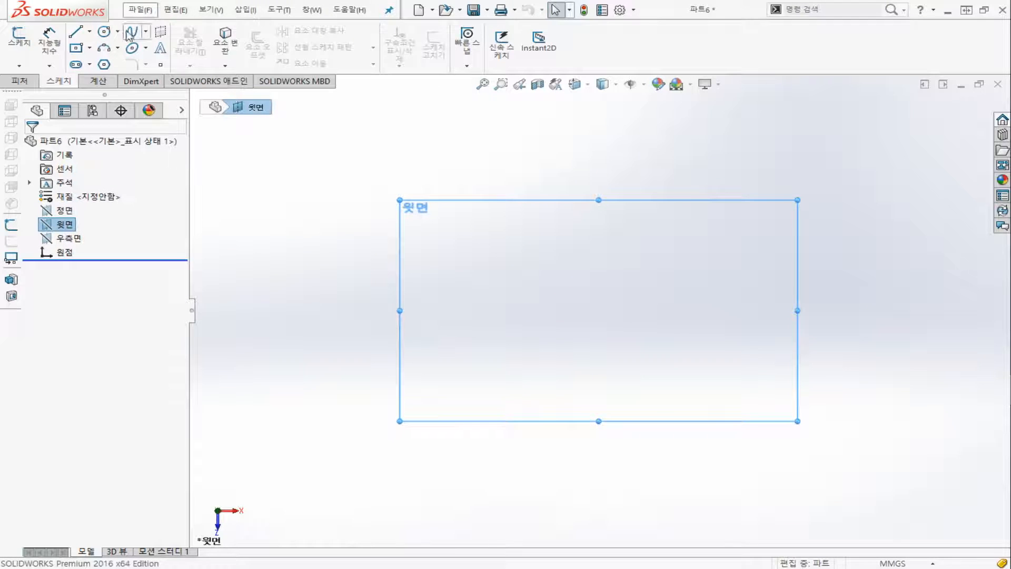
left_click(19, 37)
left_click(113, 31)
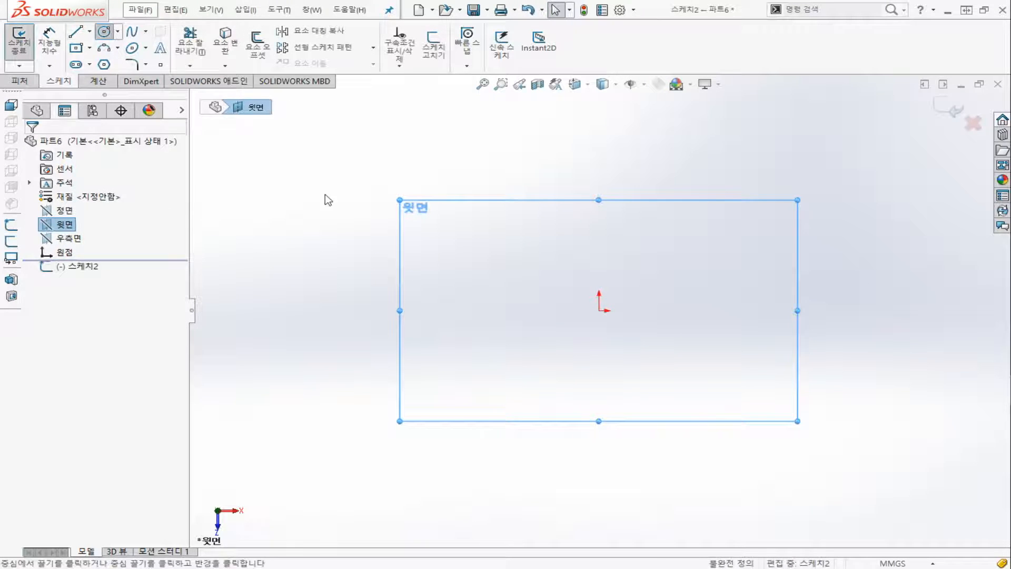
left_click(599, 310)
left_click(679, 358)
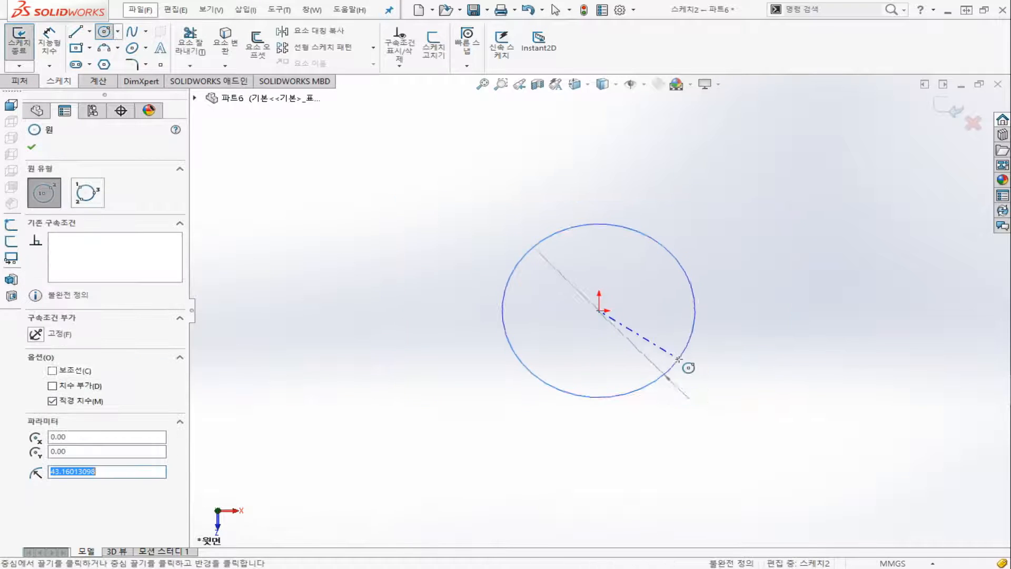
- Dimension the circle's diameter as 90 mm and exit the sketch
left_click(57, 46)
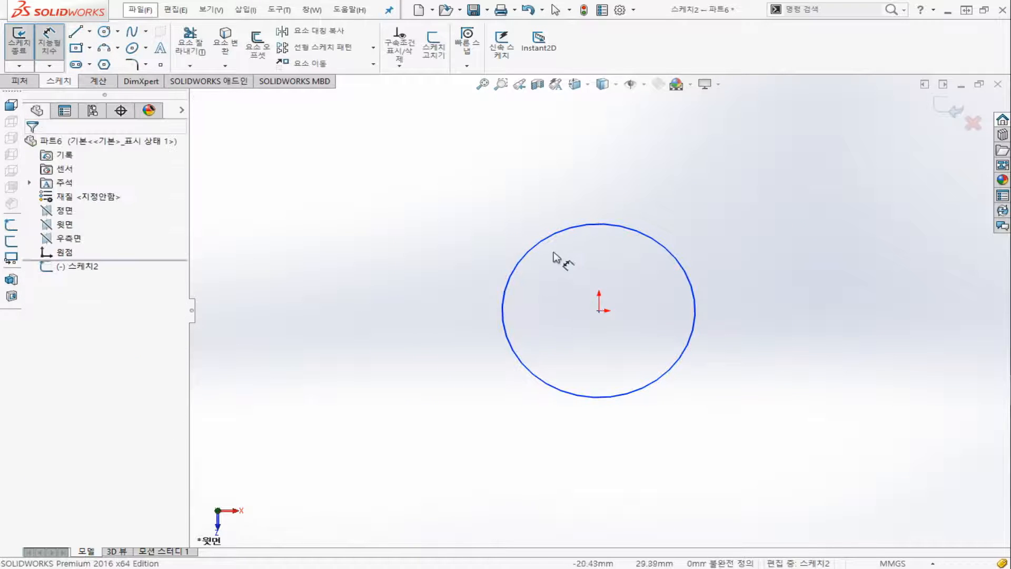
left_click(538, 244)
left_click(542, 314)
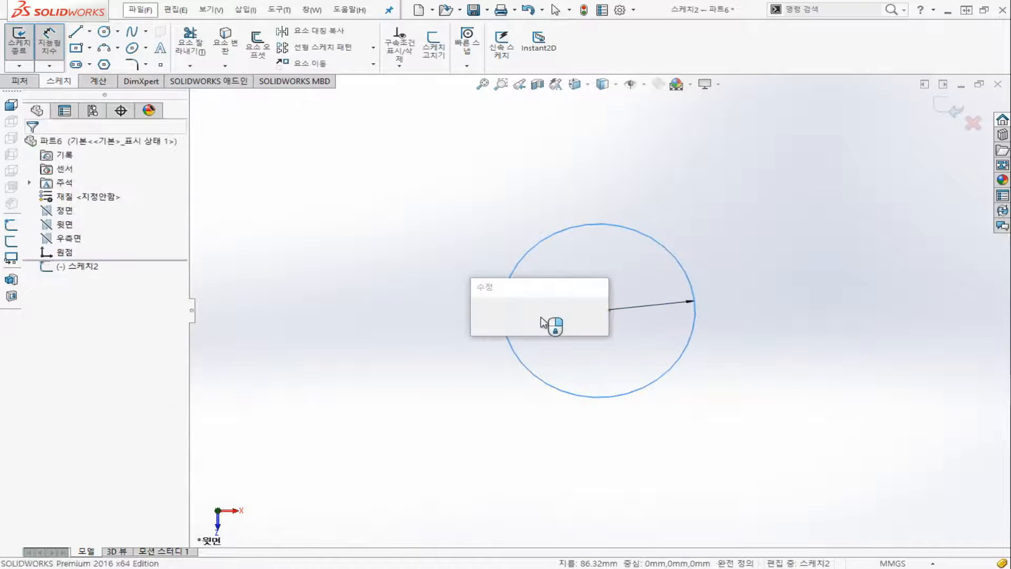
type("90")
key("Return")
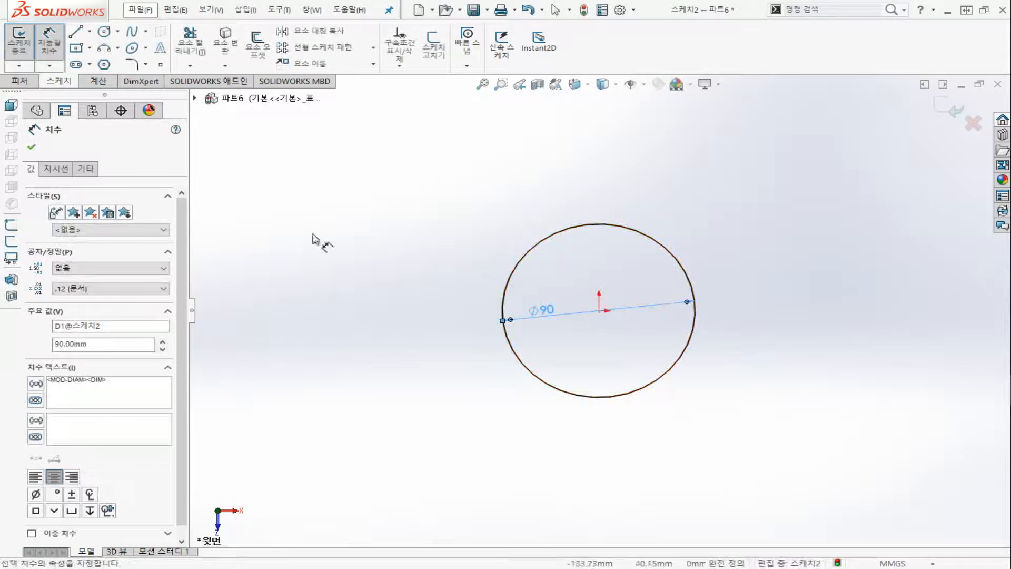
left_click(19, 42)
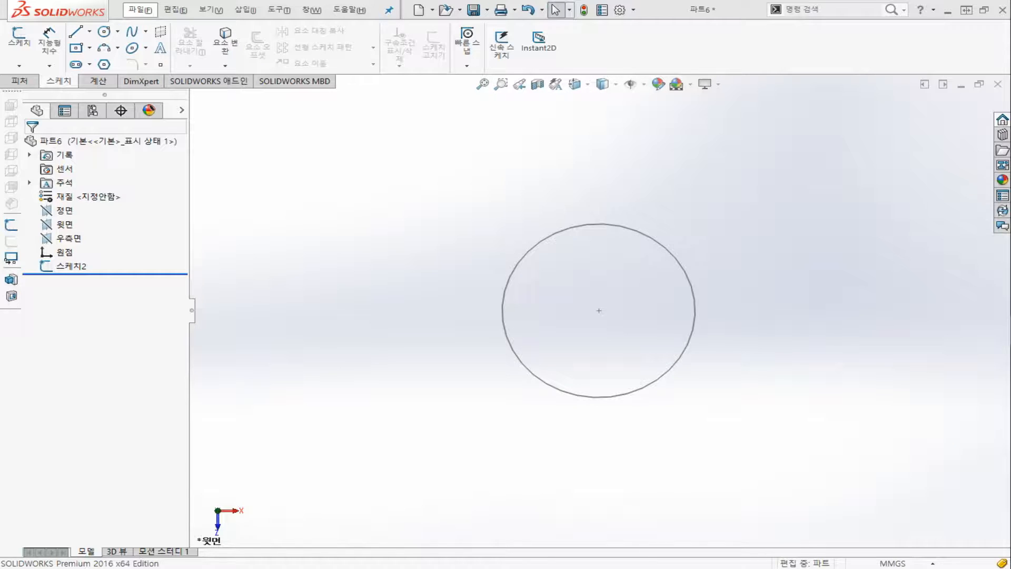
- Start a helix curve based on the circle sketch and preview it in isometric view
left_click(27, 83)
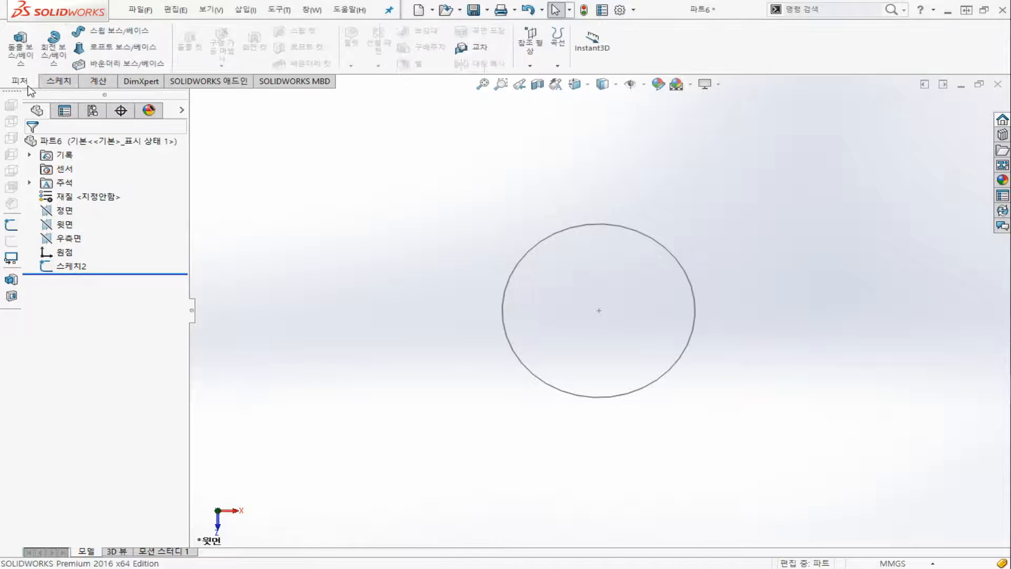
left_click(563, 67)
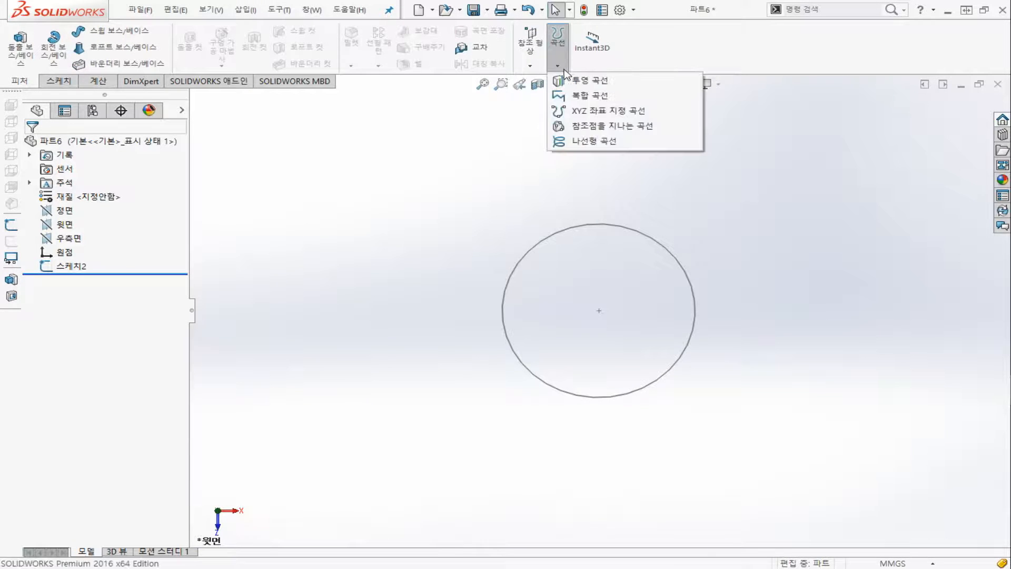
left_click(590, 141)
left_click(598, 226)
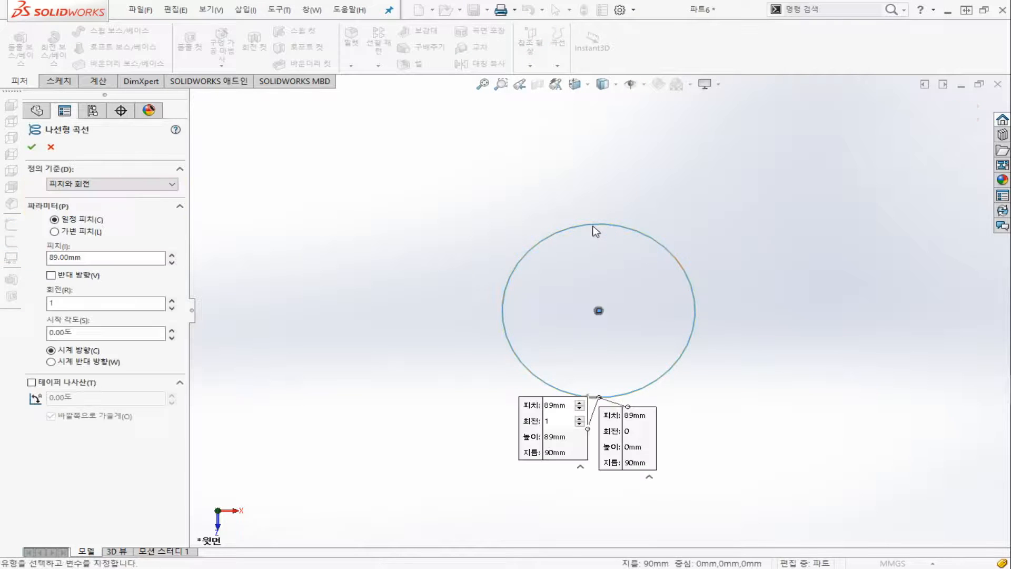
key("f")
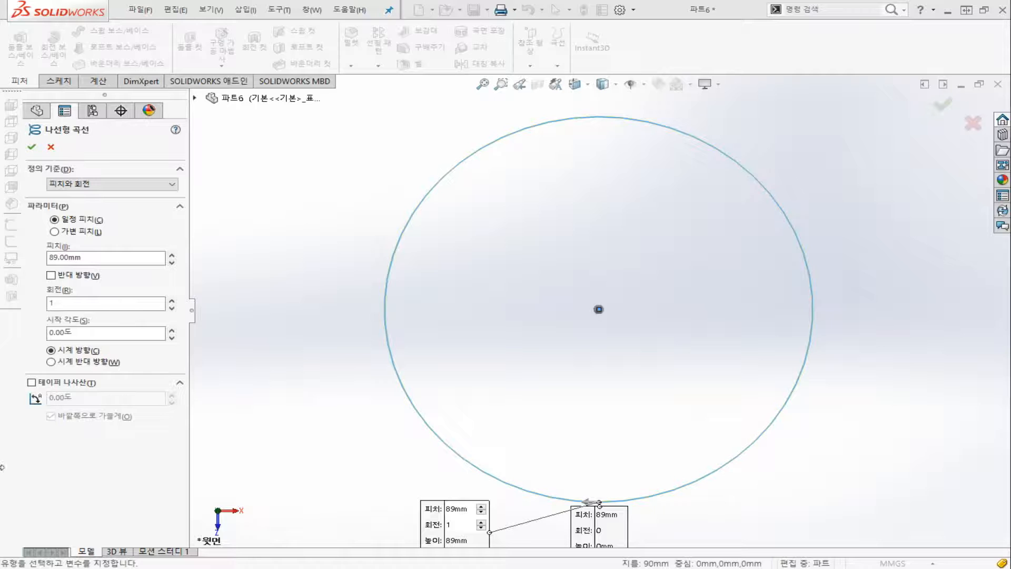
key("ctrl+7")
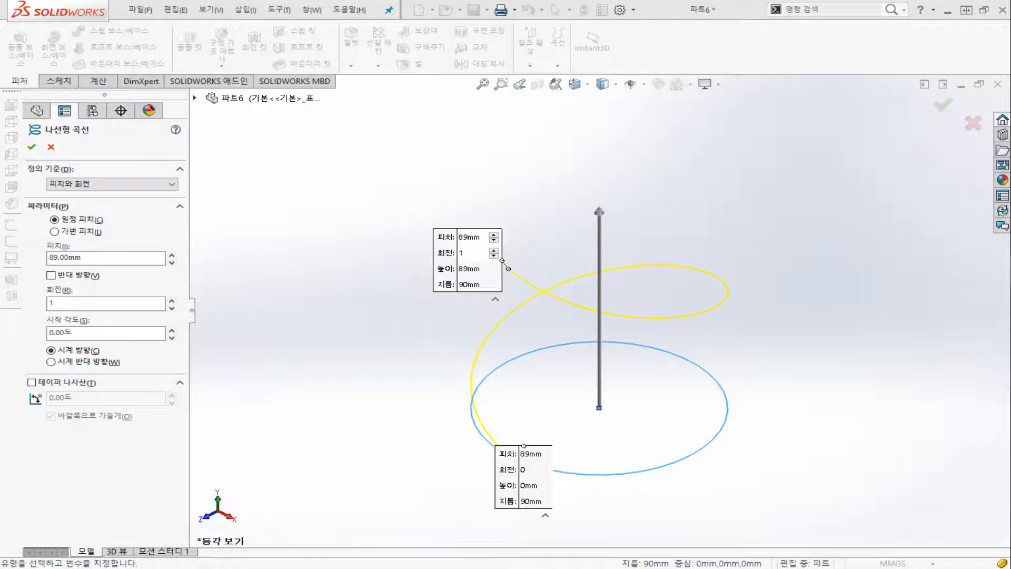
scroll(670, 271, "up", 1)
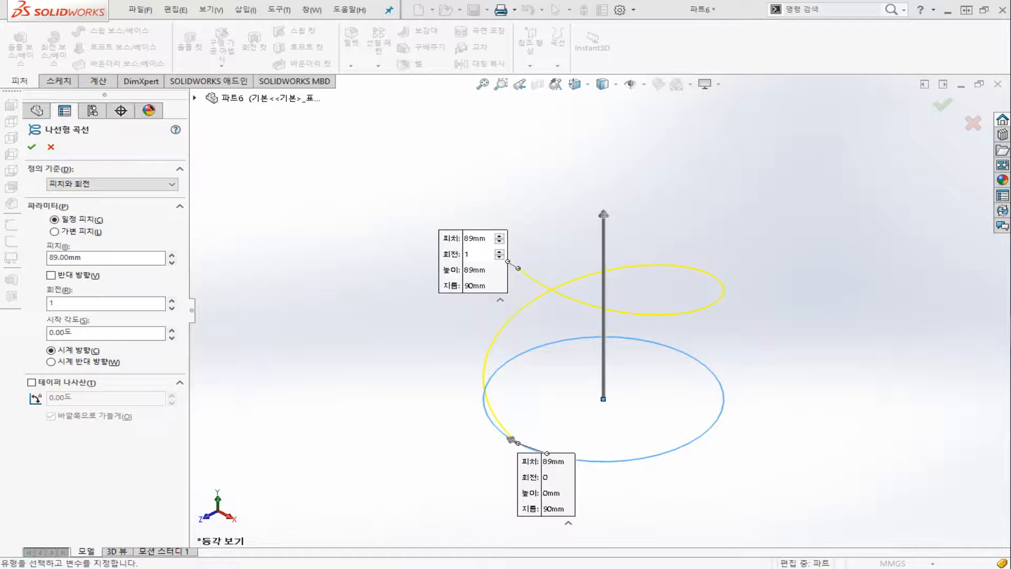
left_click(167, 185)
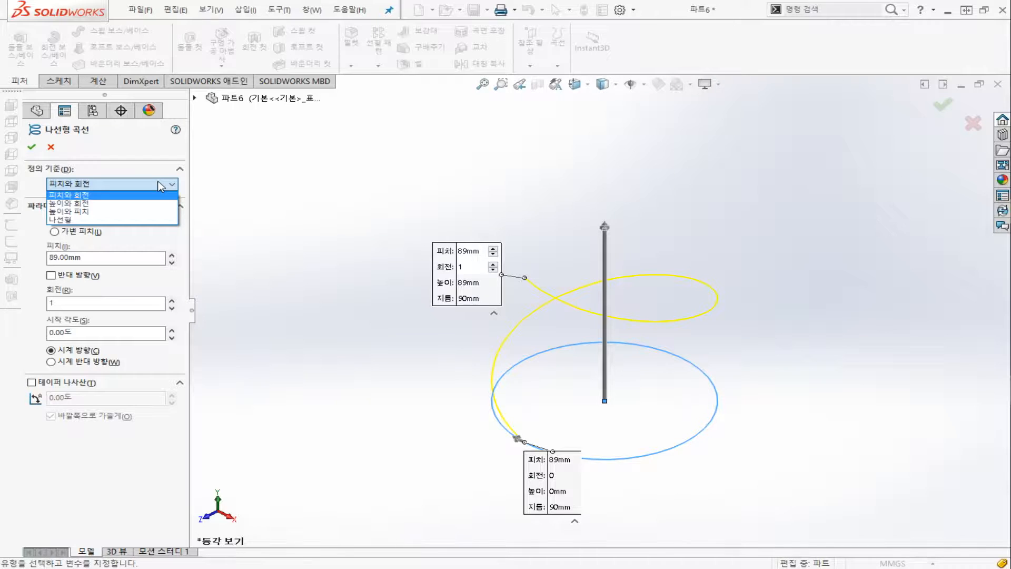
left_click(160, 187)
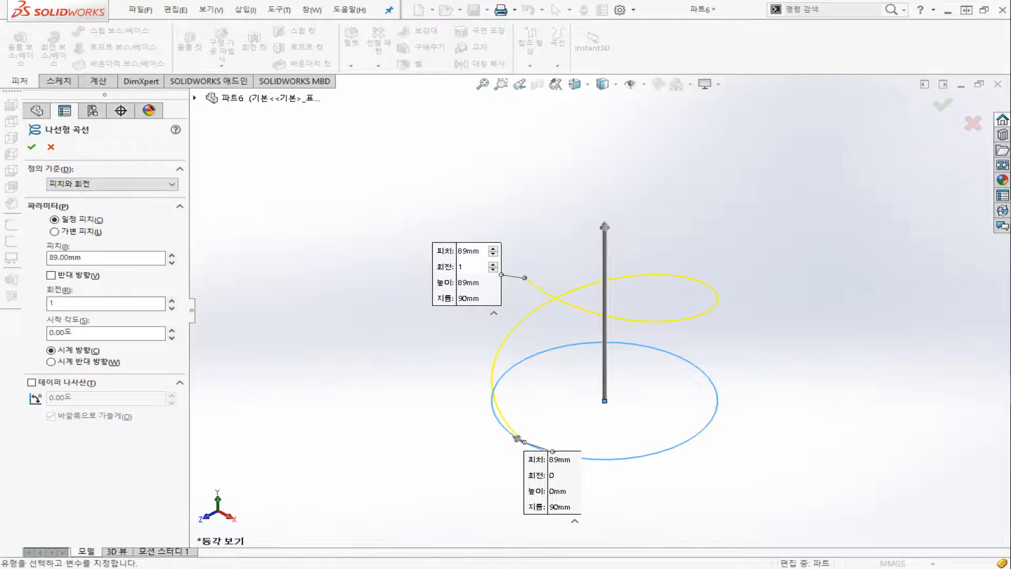
left_click(164, 185)
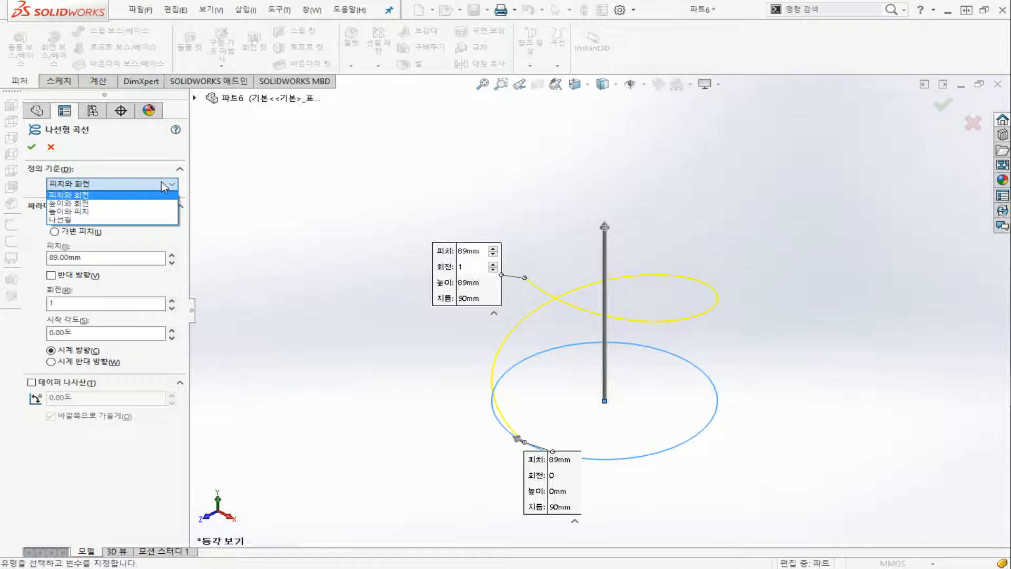
left_click(163, 186)
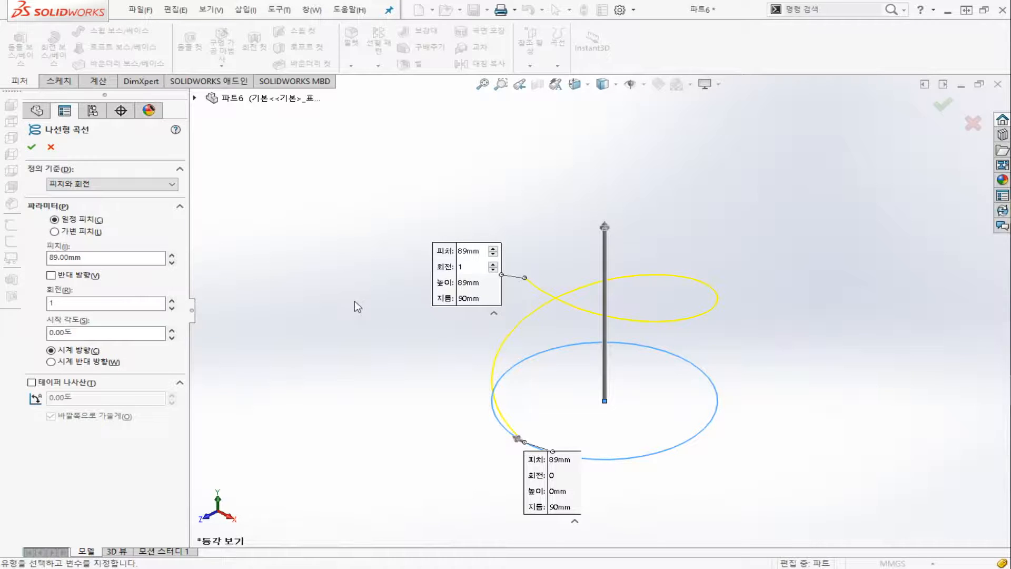
- Set the helix pitch to 50 mm and its number of revolutions to 2
left_click(464, 252)
type("50")
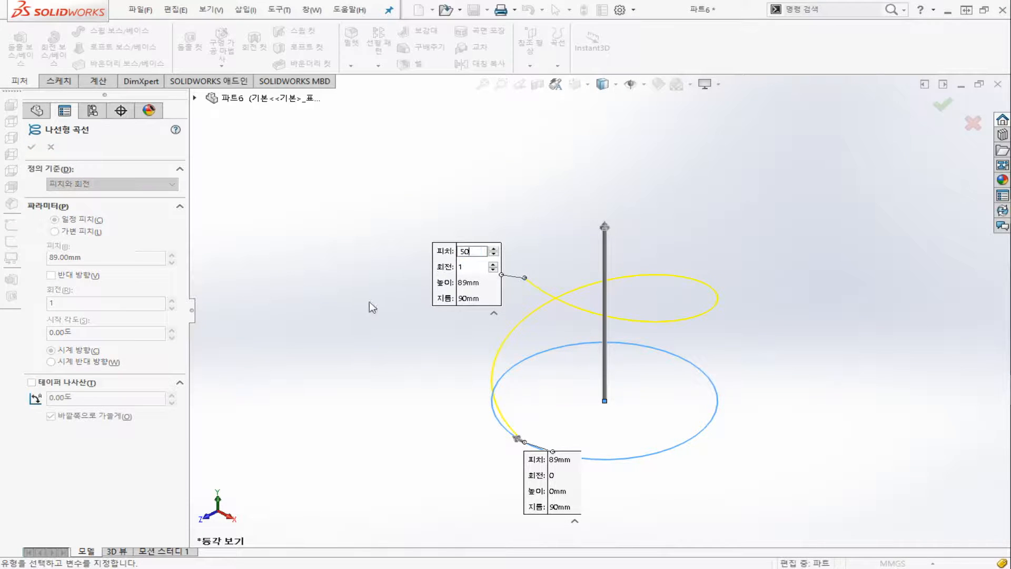
key("Return")
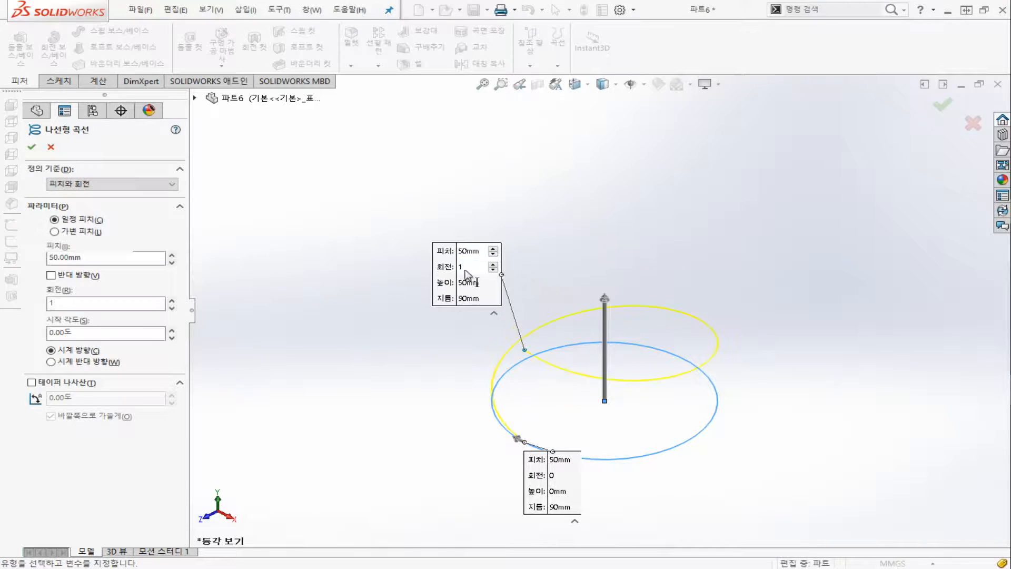
left_click(466, 268)
type("2")
key("Return")
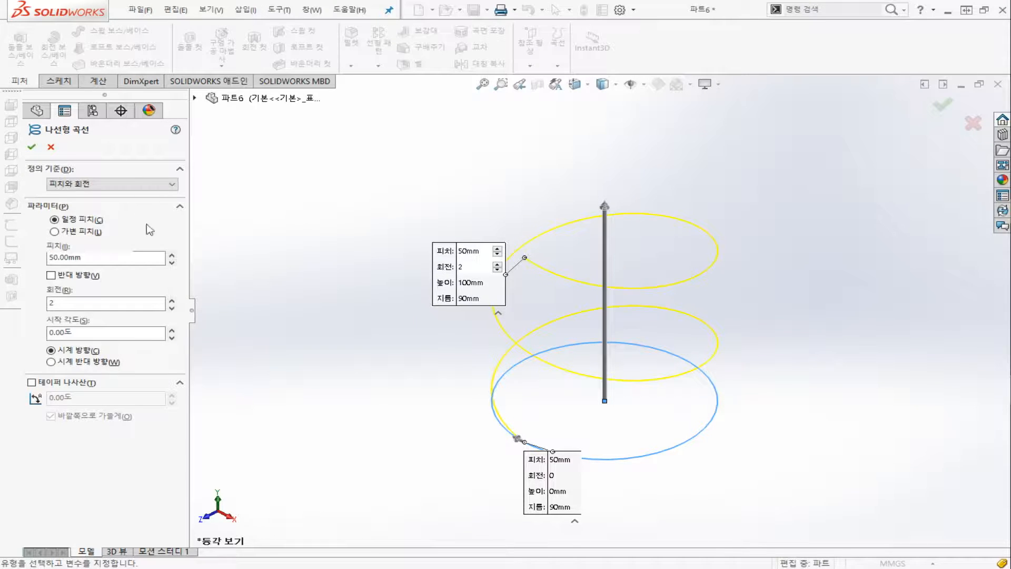
- Define the helix by height and revolution, and set its height to 50 mm
left_click(132, 185)
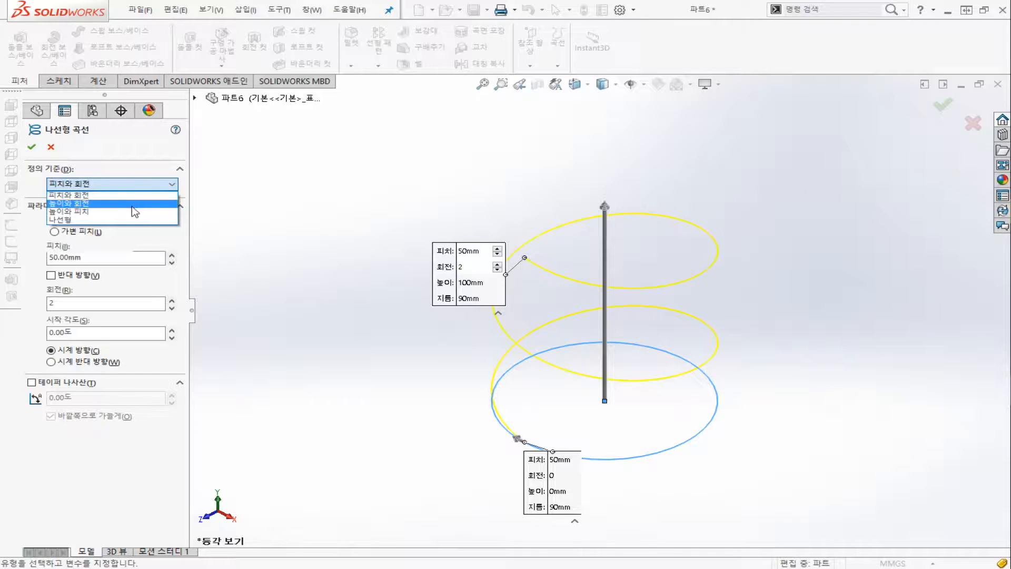
left_click(132, 204)
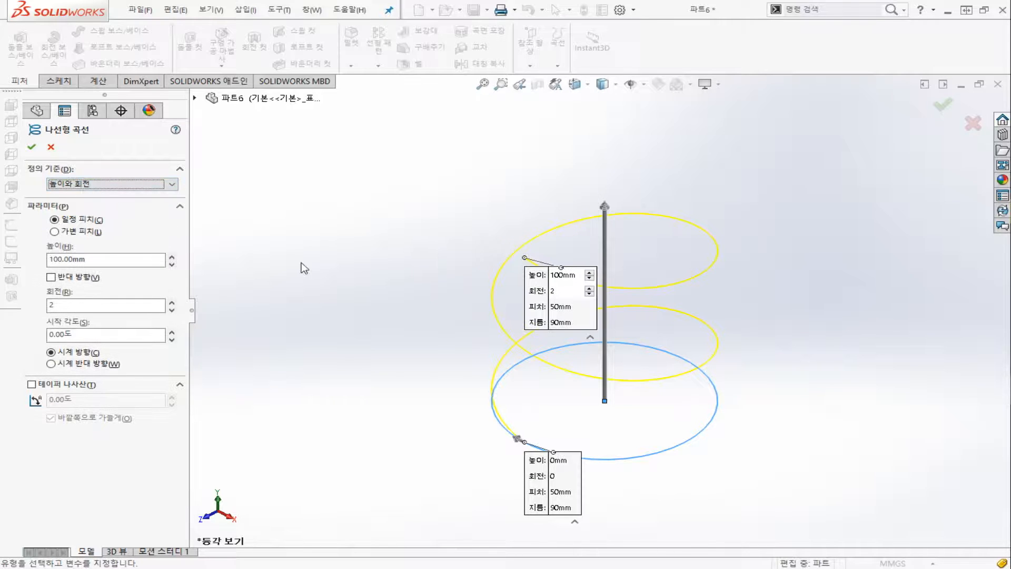
double_click(563, 275)
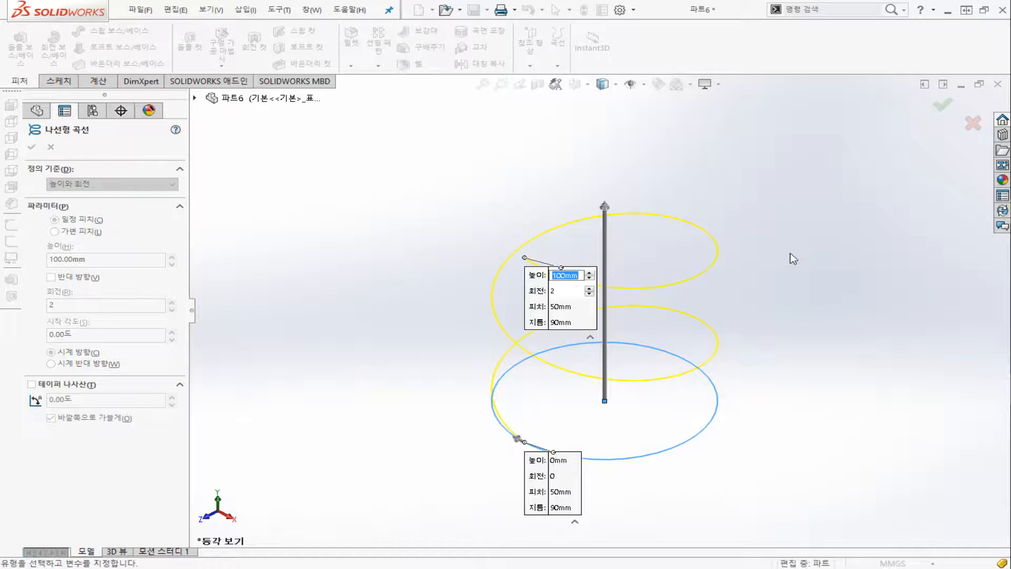
type("50")
key("Return")
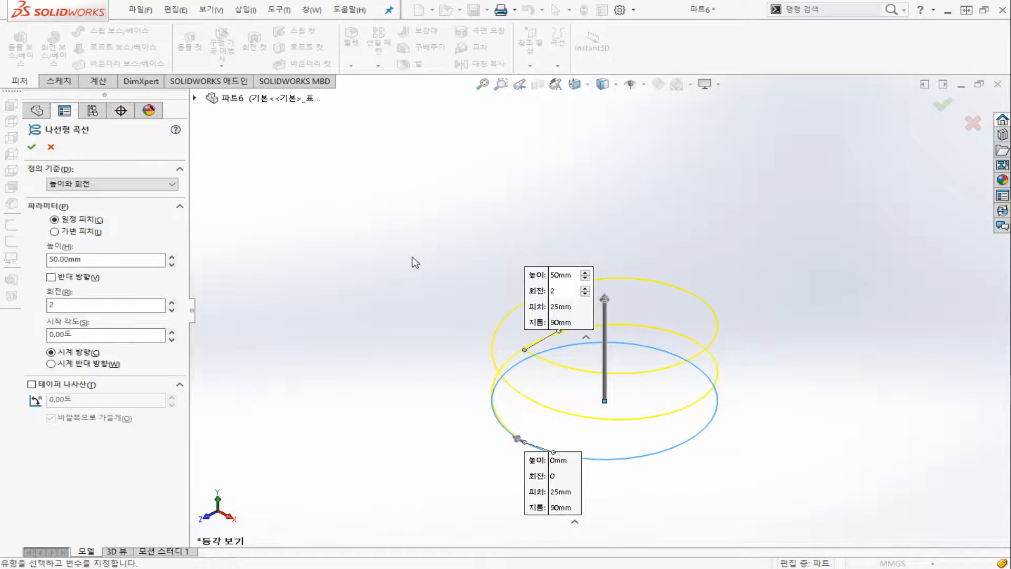
- Define the helix by height and pitch, and set its height to 100 mm
left_click(138, 181)
left_click(138, 217)
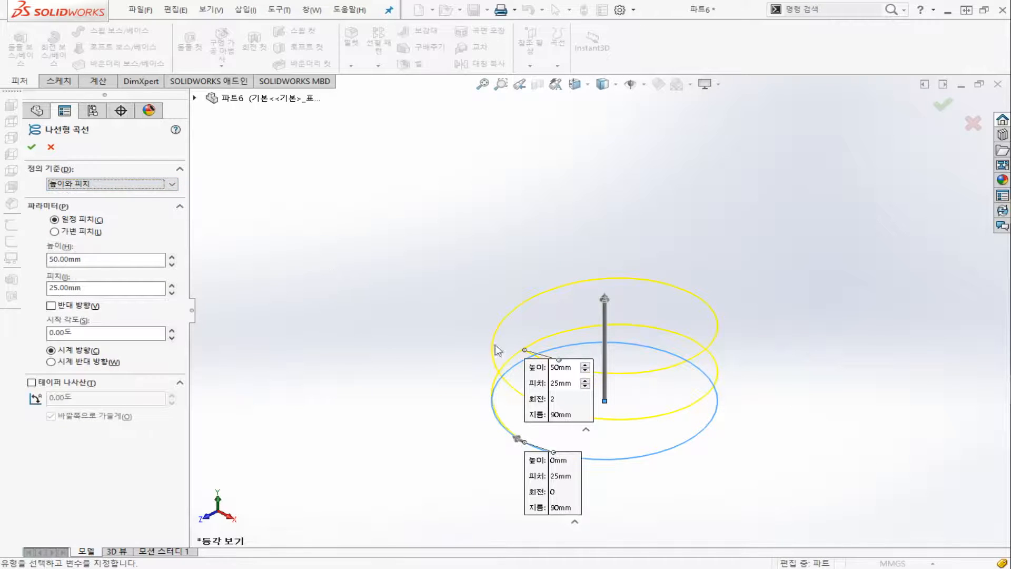
left_click(563, 367)
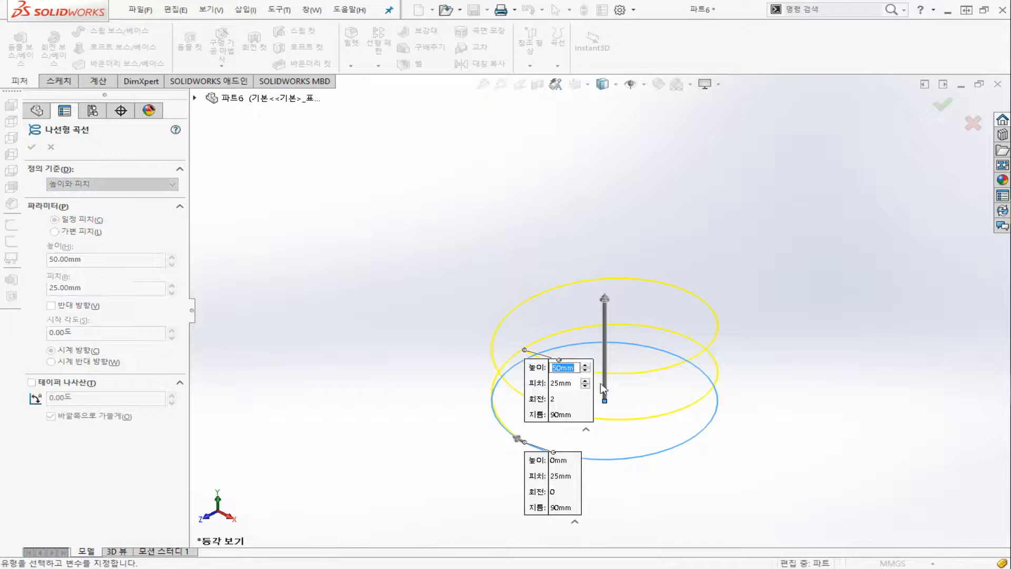
type("100")
key("Return")
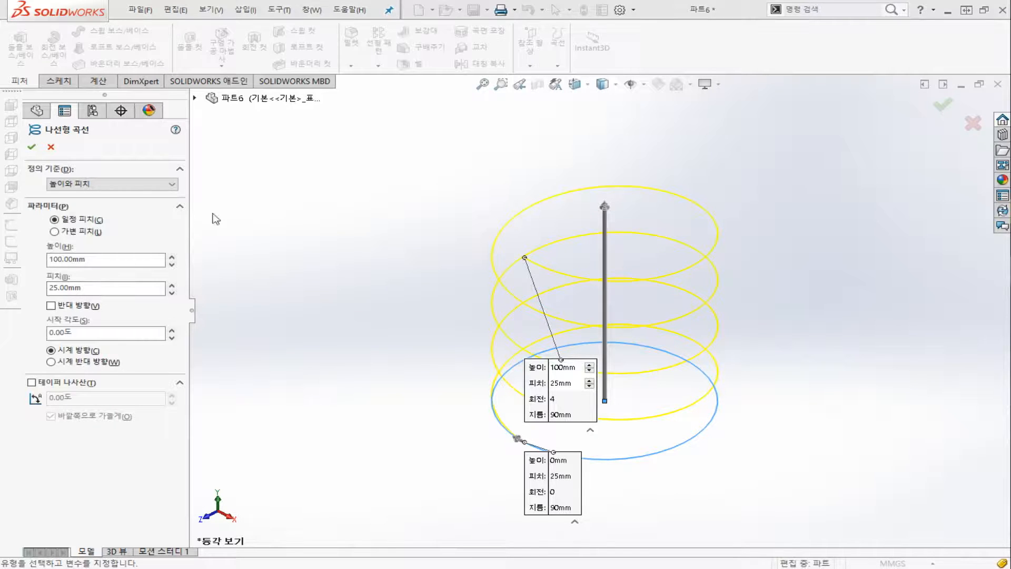
- Try the spiral definition for the curve on the circle and view it from the top
left_click(148, 186)
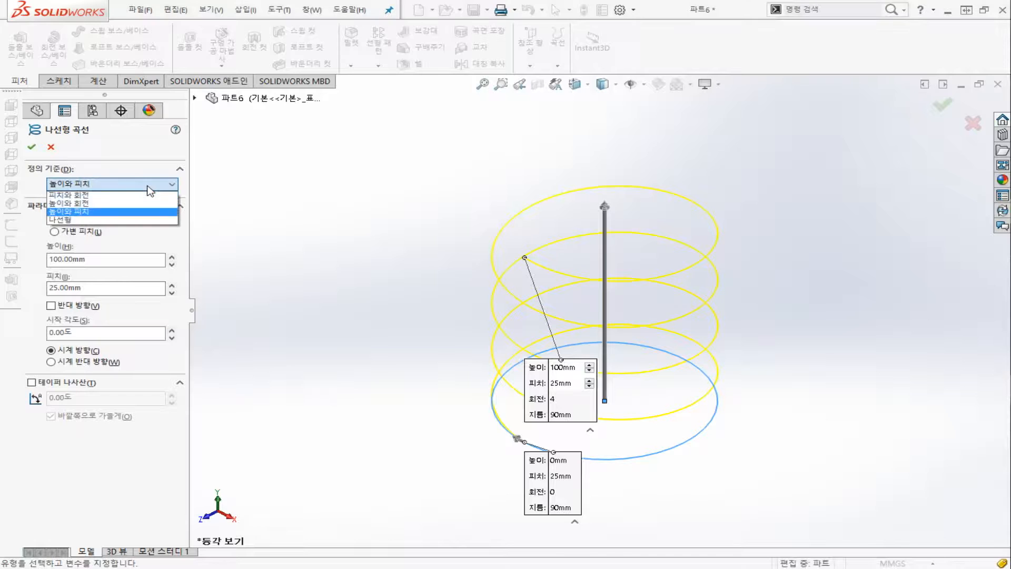
left_click(146, 220)
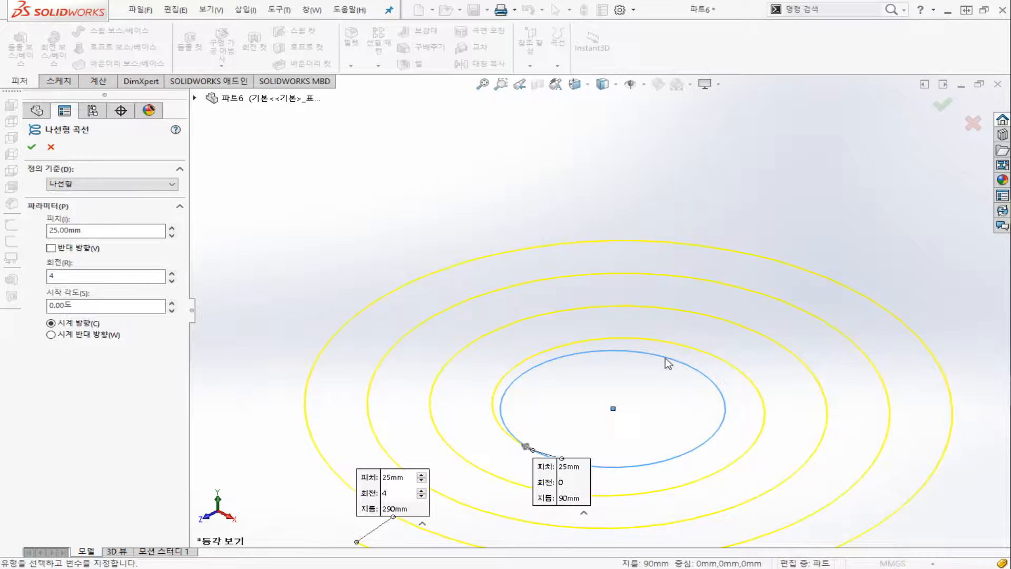
key("ctrl+5")
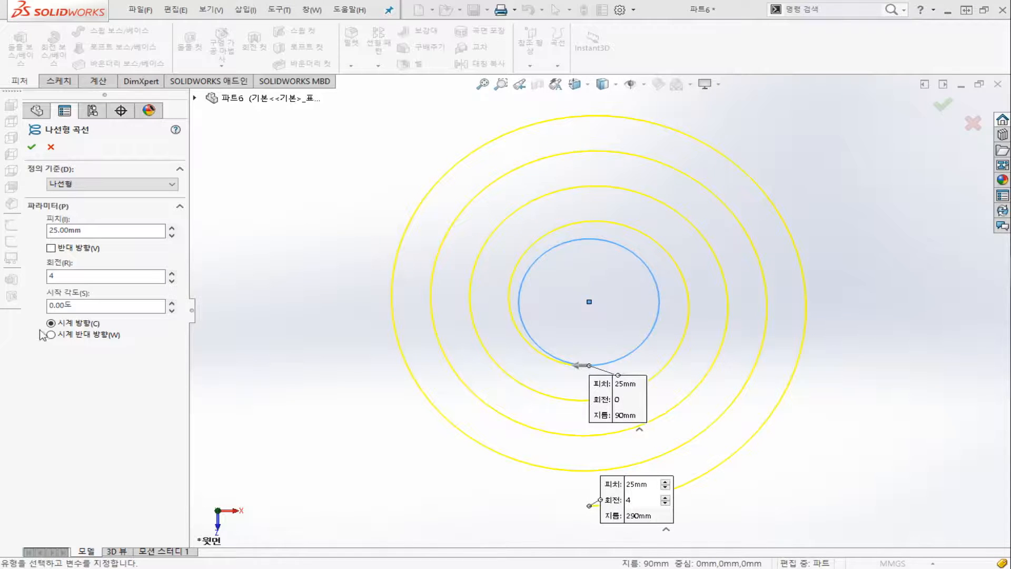
- Switch the curve definition from spiral back to height and pitch
left_click(152, 188)
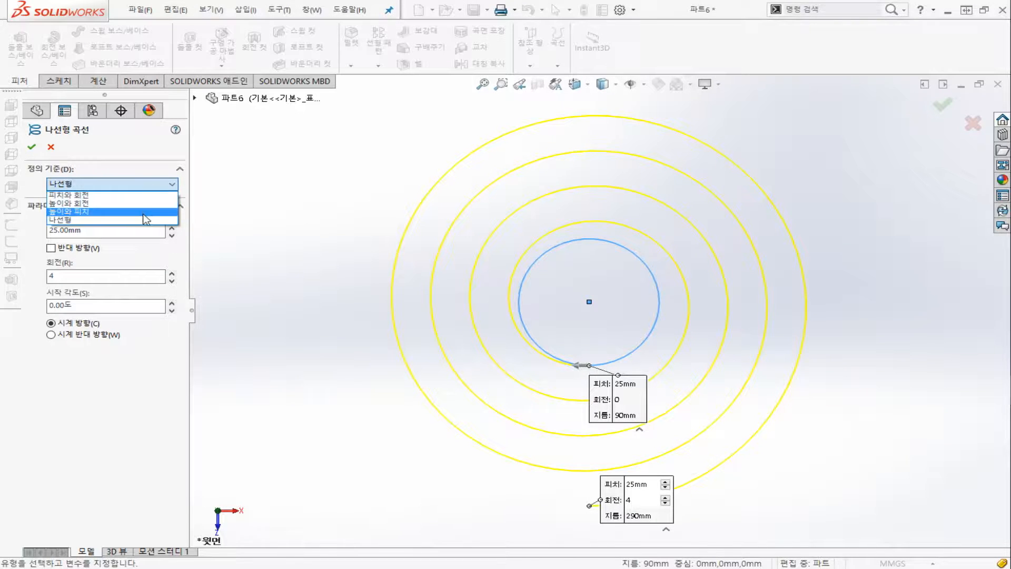
left_click(146, 212)
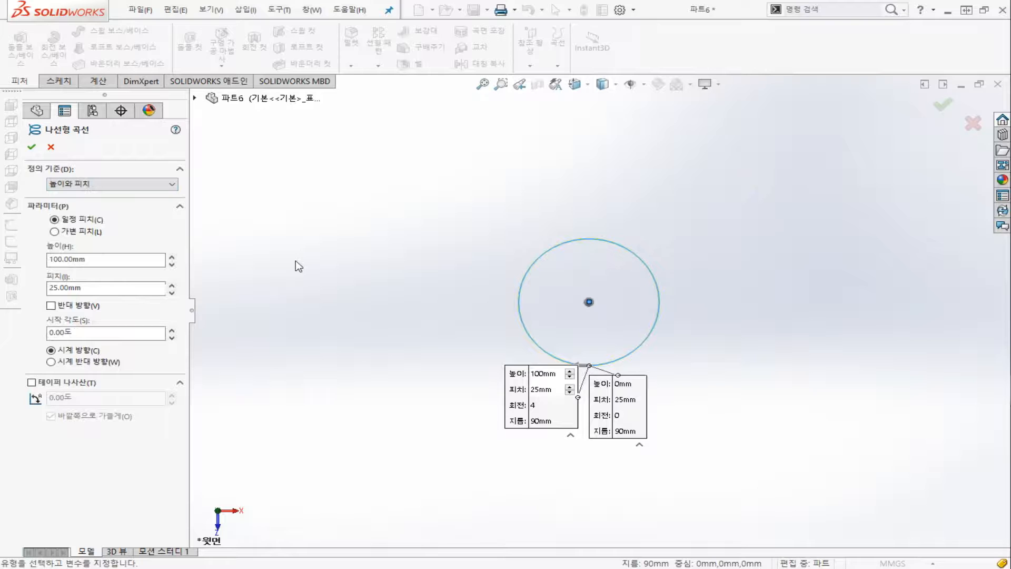
middle_click_drag(400, 413, 381, 238)
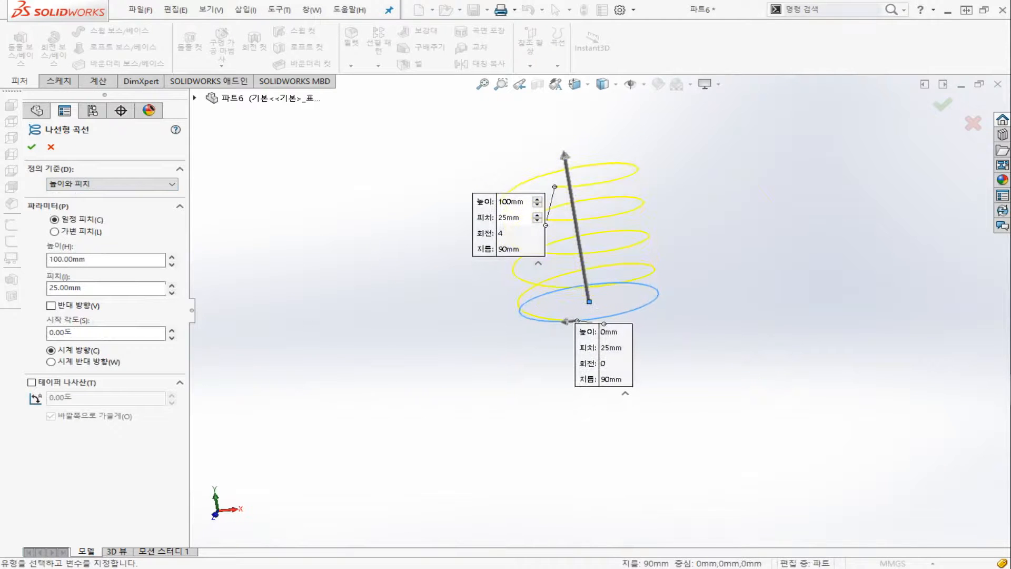
- Turn on the taper option for the helix and set the taper angle to 15 degrees
left_click(48, 384)
left_click(104, 399)
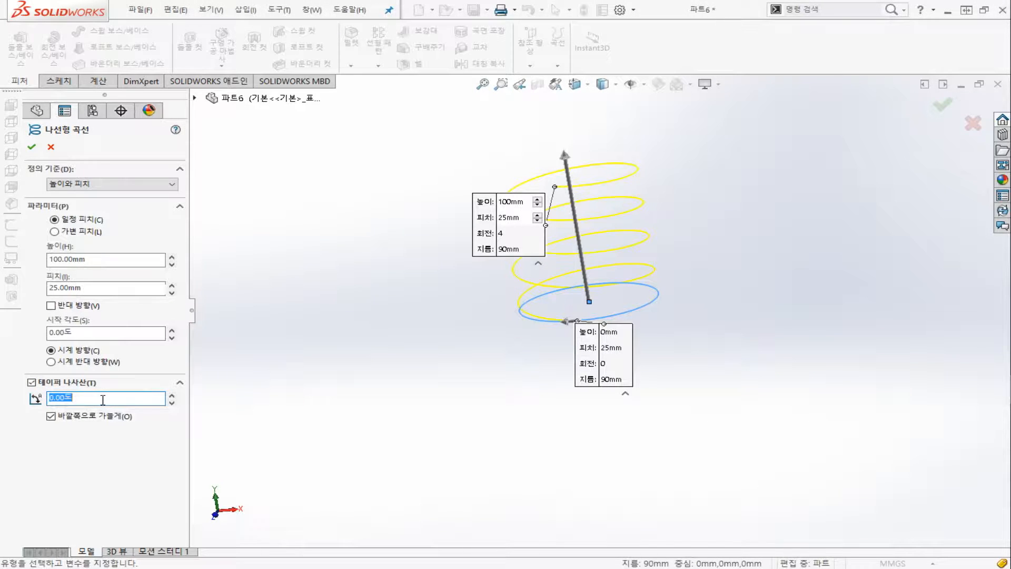
type("15")
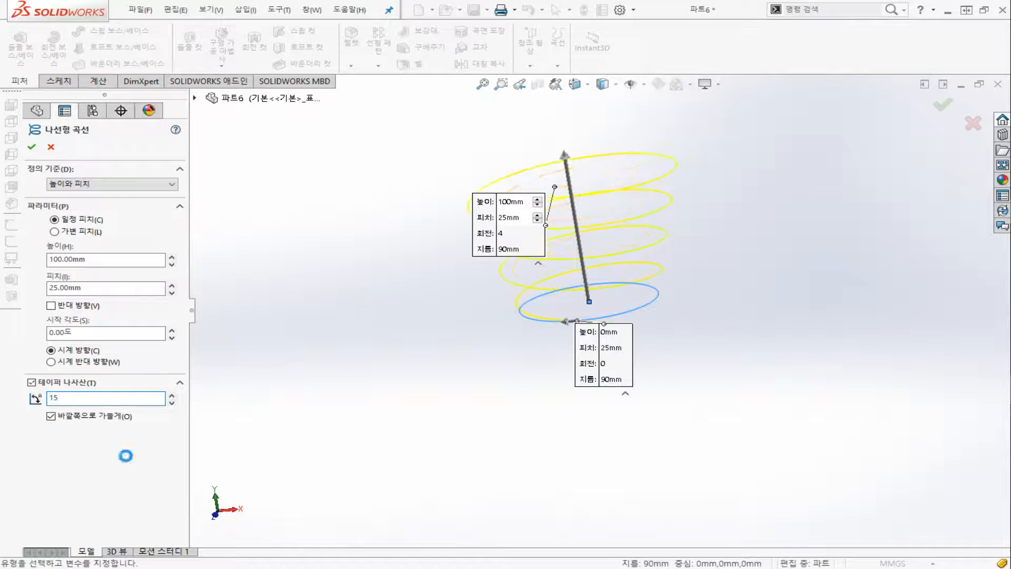
left_click(126, 457)
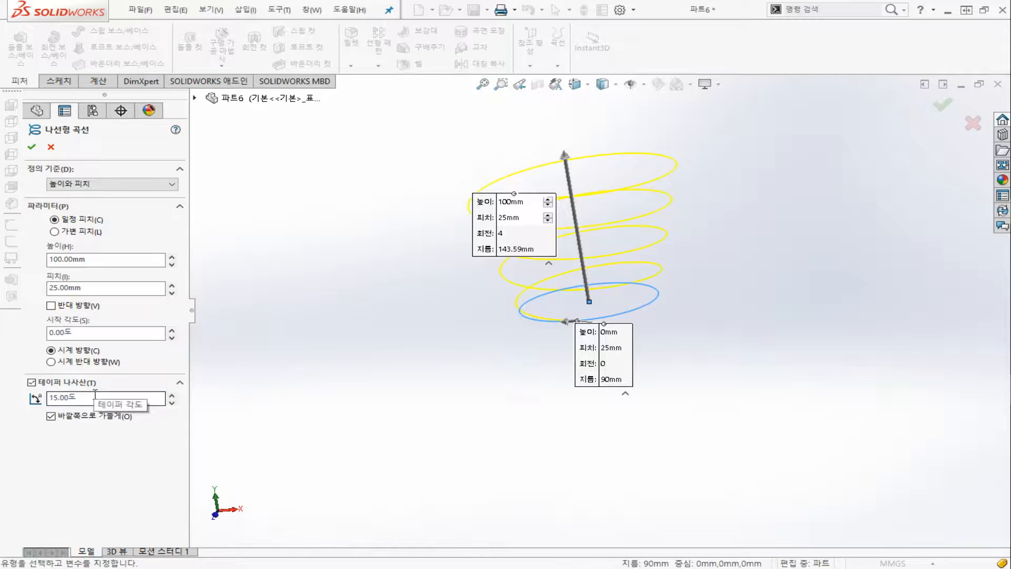
- Try an inward taper on the helix in isometric view, and turn the taper option off
left_click(88, 416)
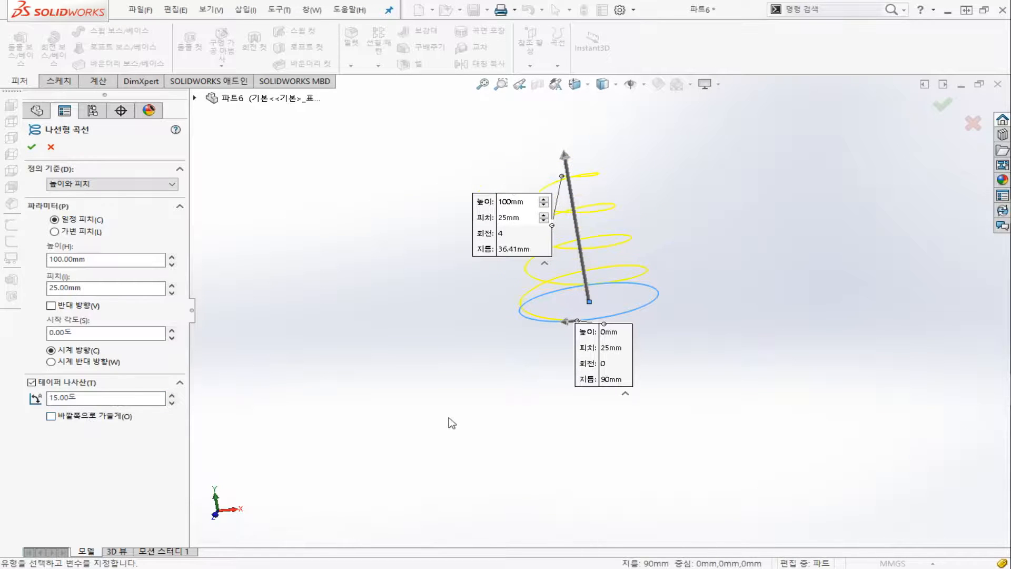
key("ctrl+7")
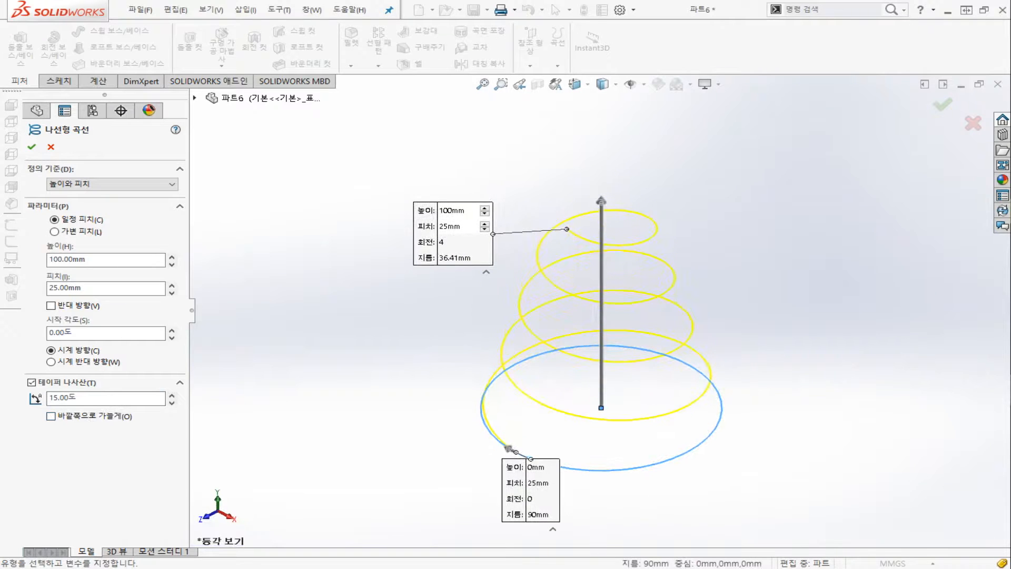
left_click(52, 385)
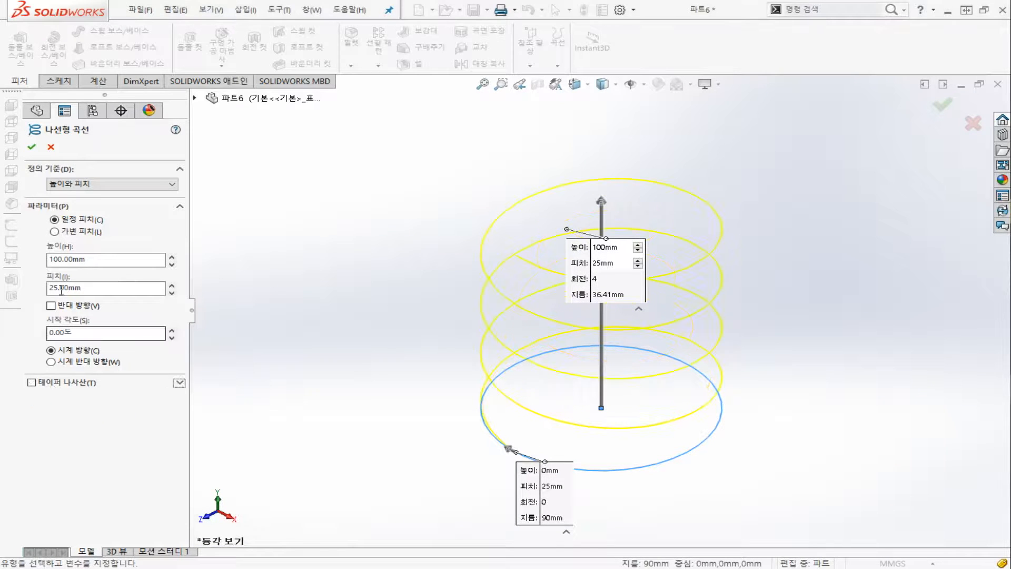
- Switch the helix to variable pitch and add a third region with a height of 200 mm and a pitch of 50 mm
left_click(55, 232)
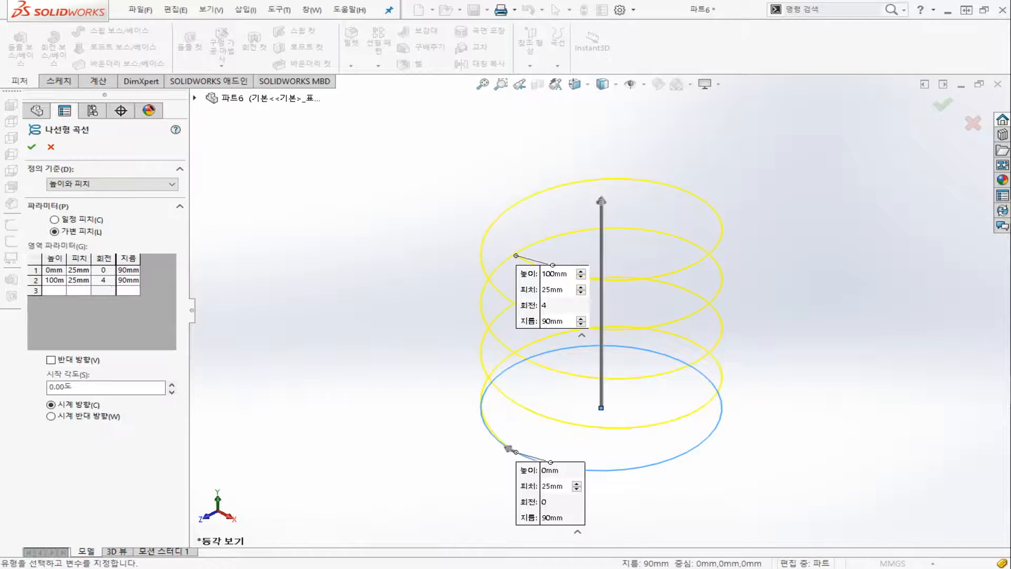
left_click(56, 291)
type("200")
left_click(79, 291)
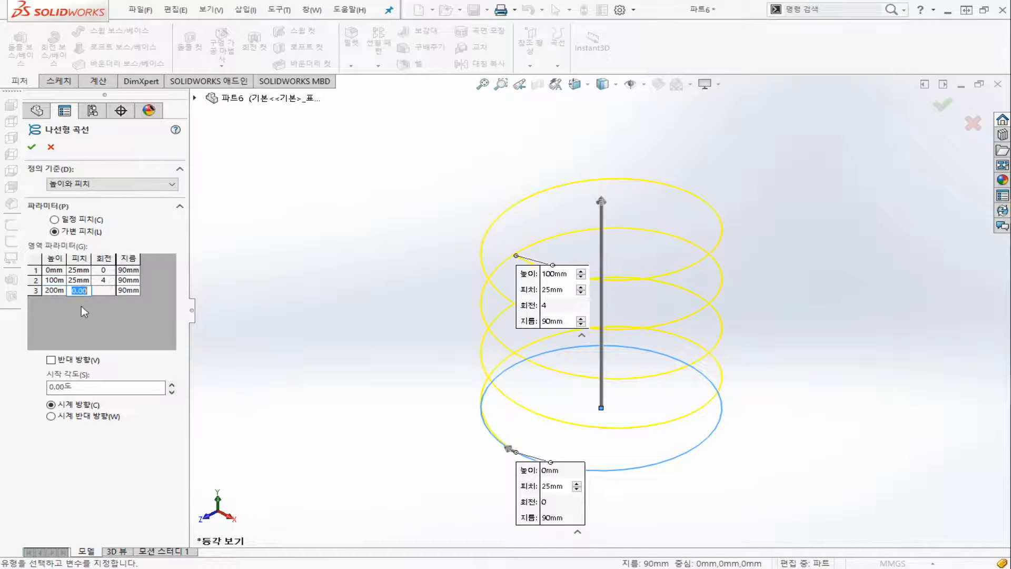
type("50")
key("Return")
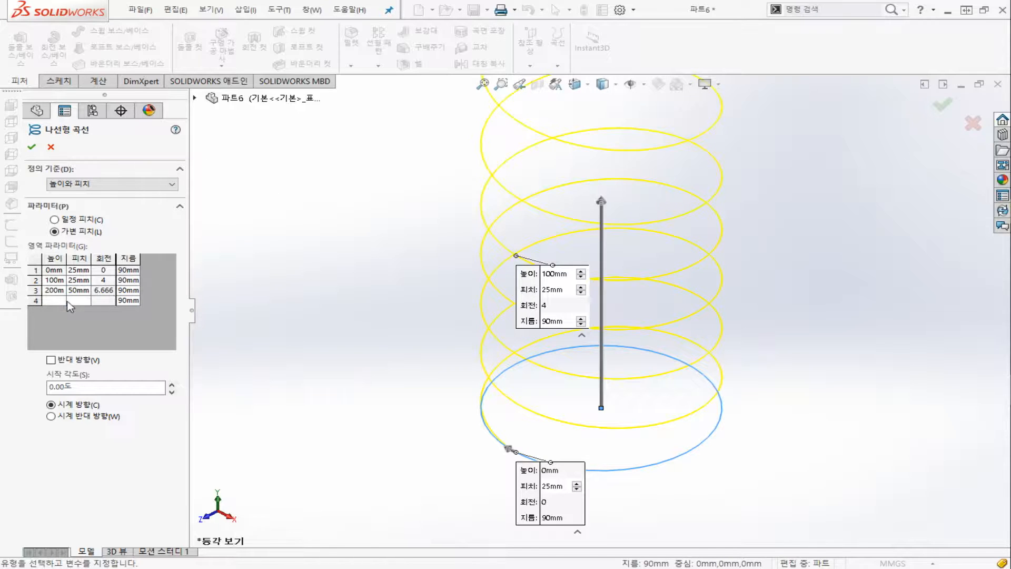
scroll(497, 228, "up", 3)
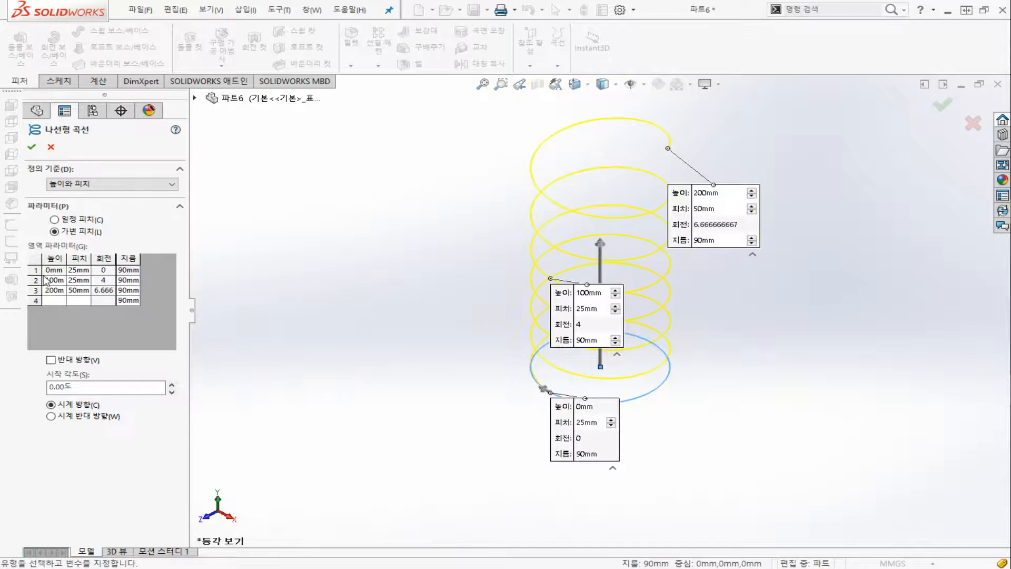
- Set the pitch at the 100 mm height region to 10 mm and create the variable-pitch helix
left_click(79, 280)
left_click(73, 280)
type("10")
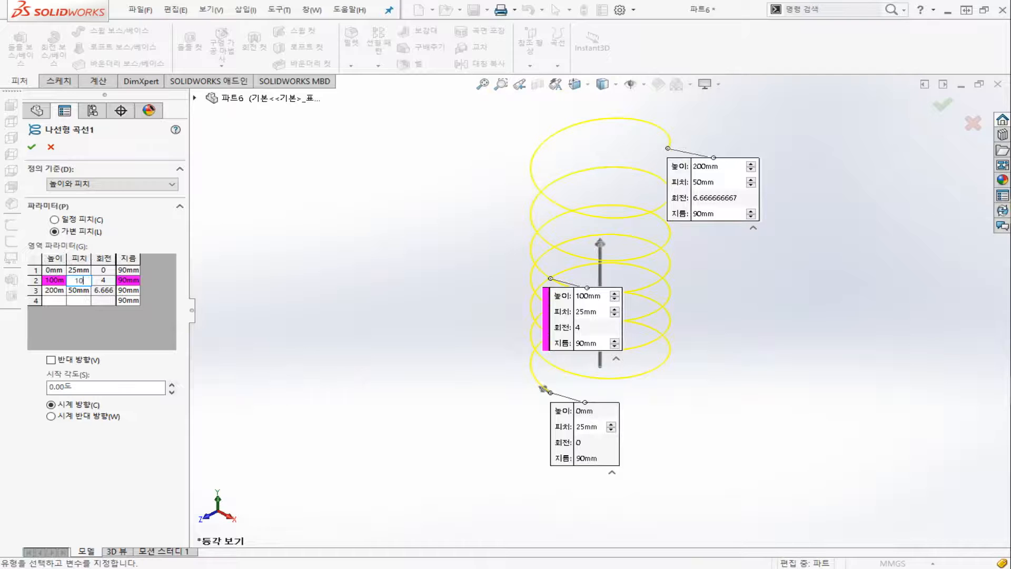
left_click(252, 265)
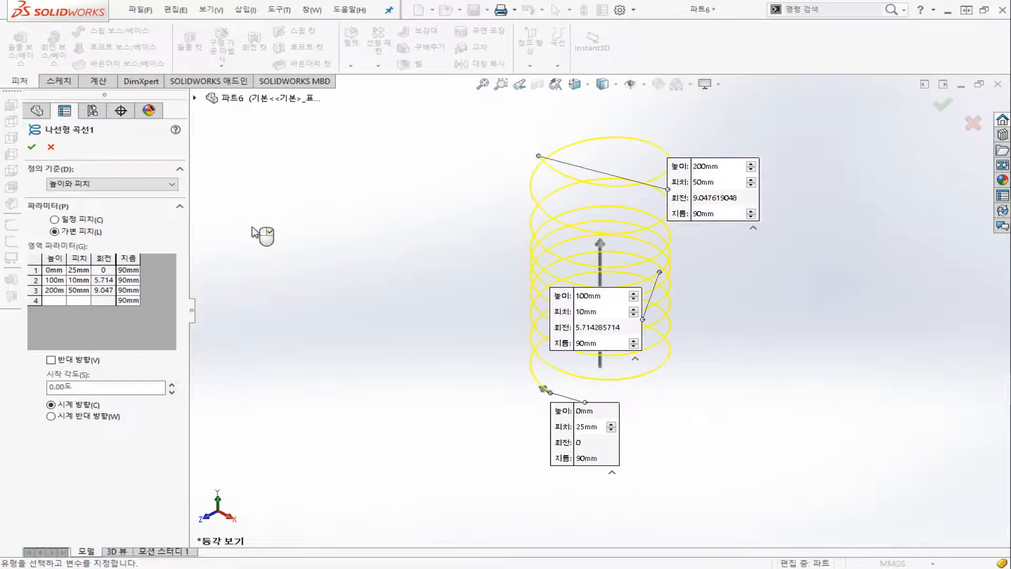
left_click(31, 147)
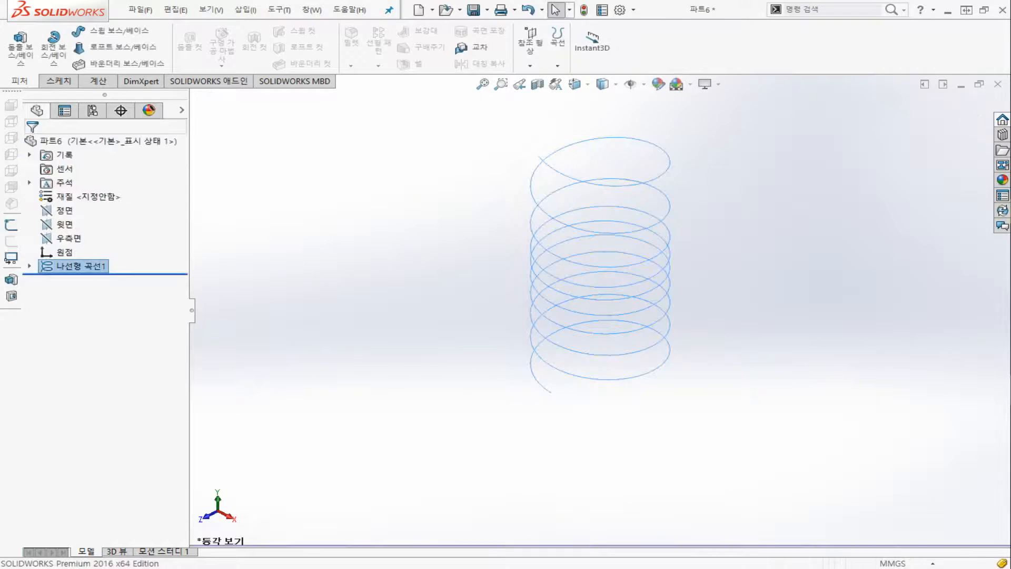
- Edit the helix feature and change it from variable to constant pitch
left_click(104, 271)
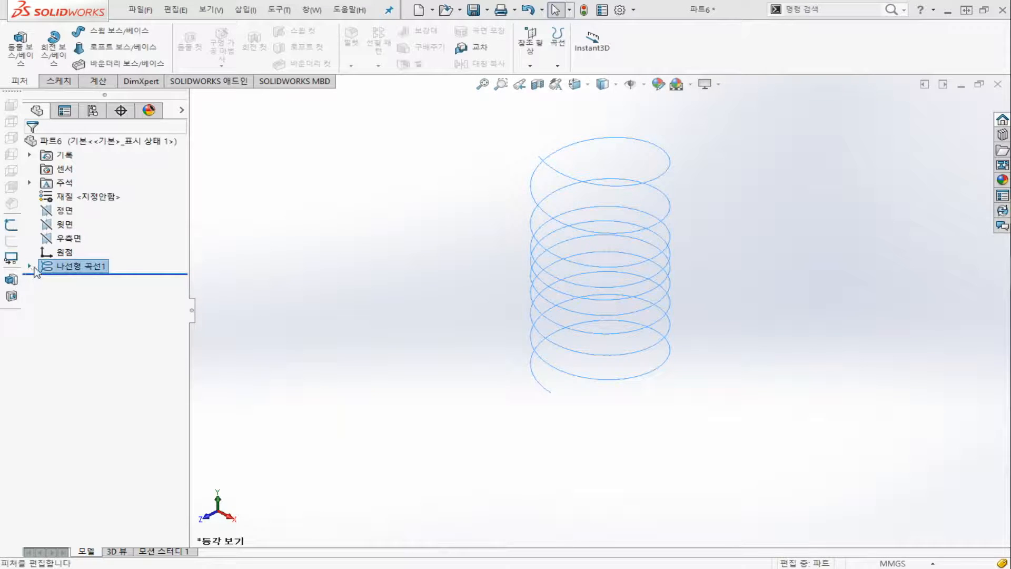
left_click(73, 265)
left_click(63, 252)
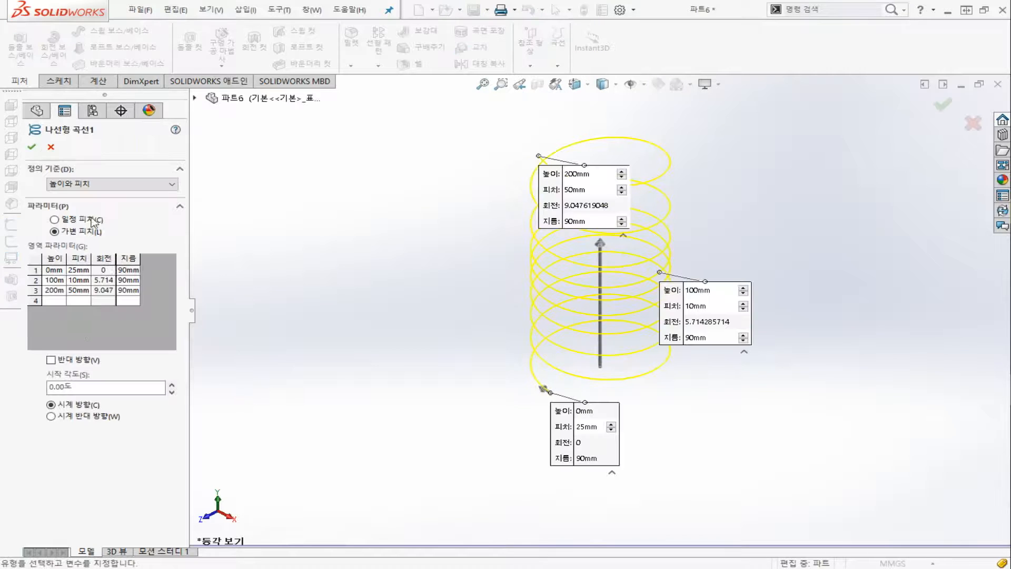
left_click(54, 221)
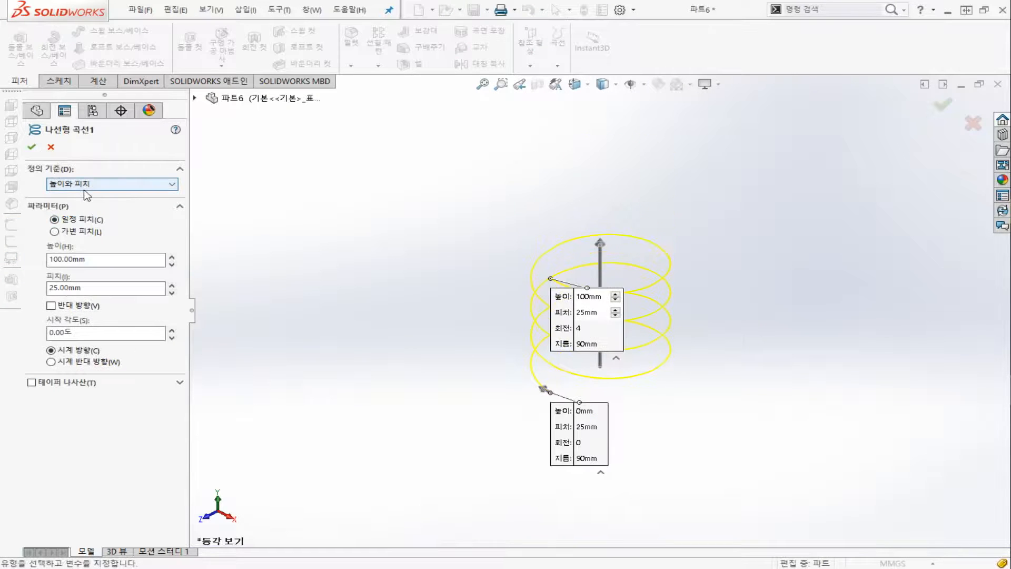
left_click(33, 148)
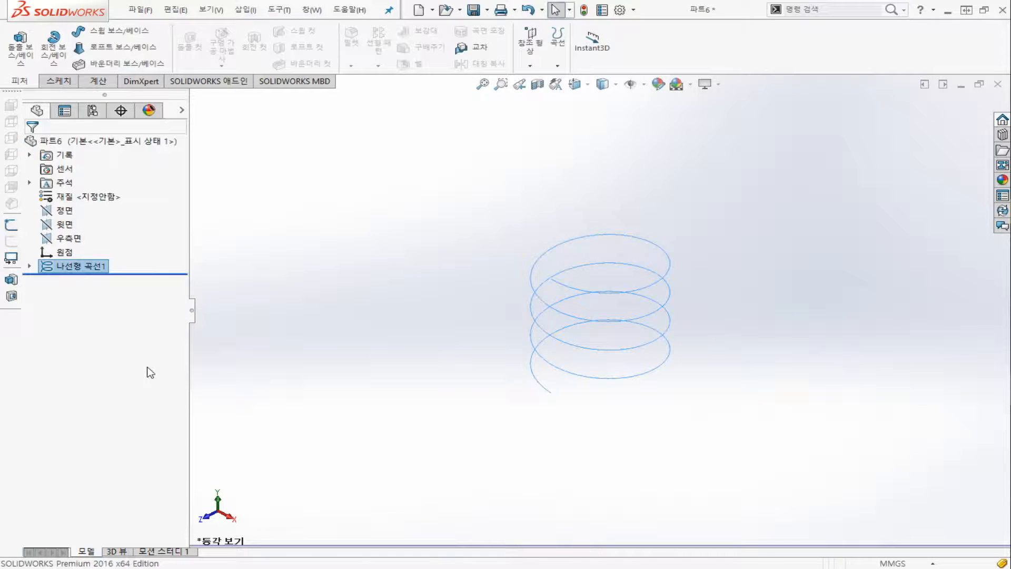
- Create a swept boss along the helix using a circular profile with a 10 mm diameter
left_click(541, 389)
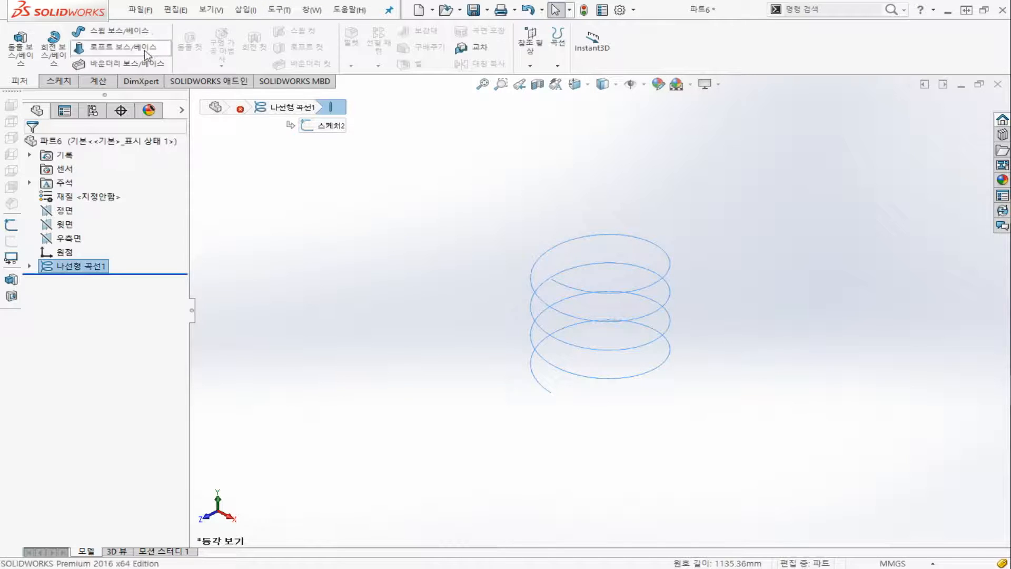
left_click(120, 31)
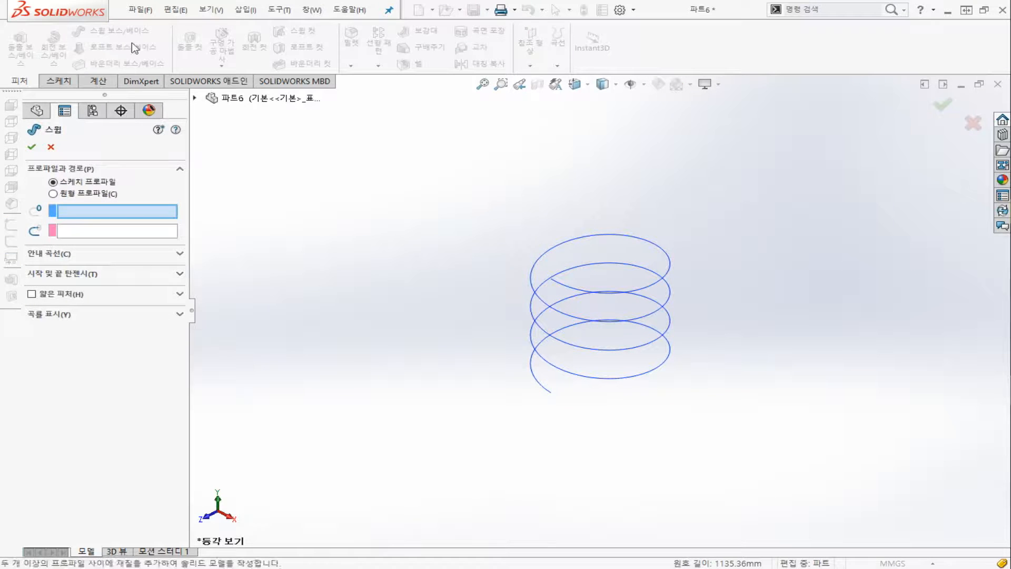
left_click(104, 193)
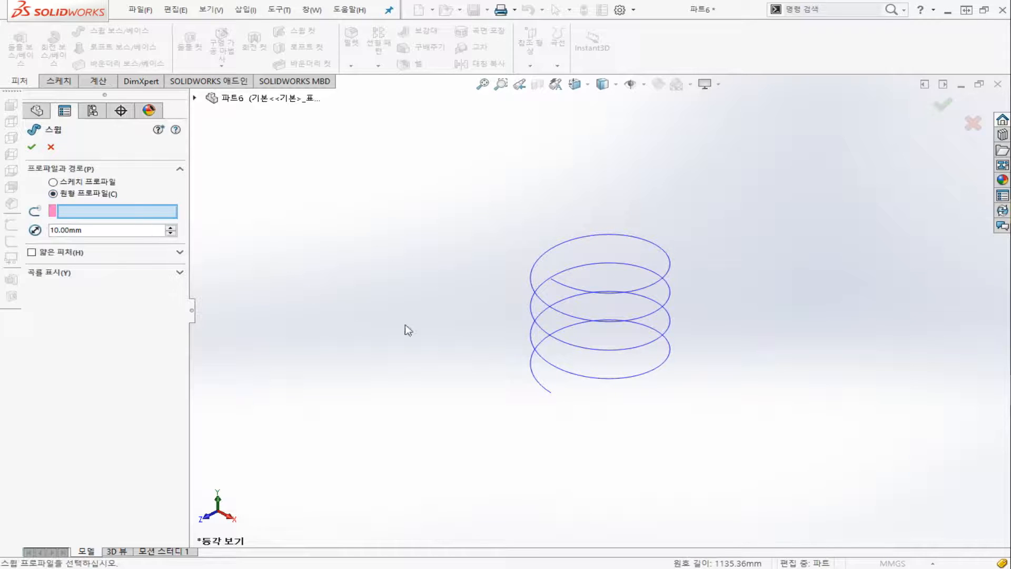
left_click(537, 385)
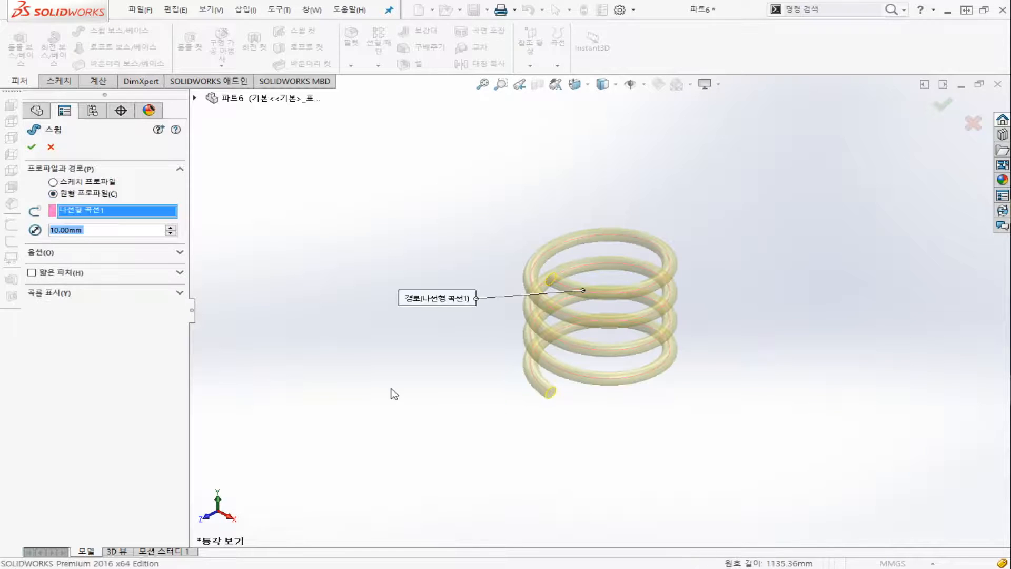
left_click(31, 147)
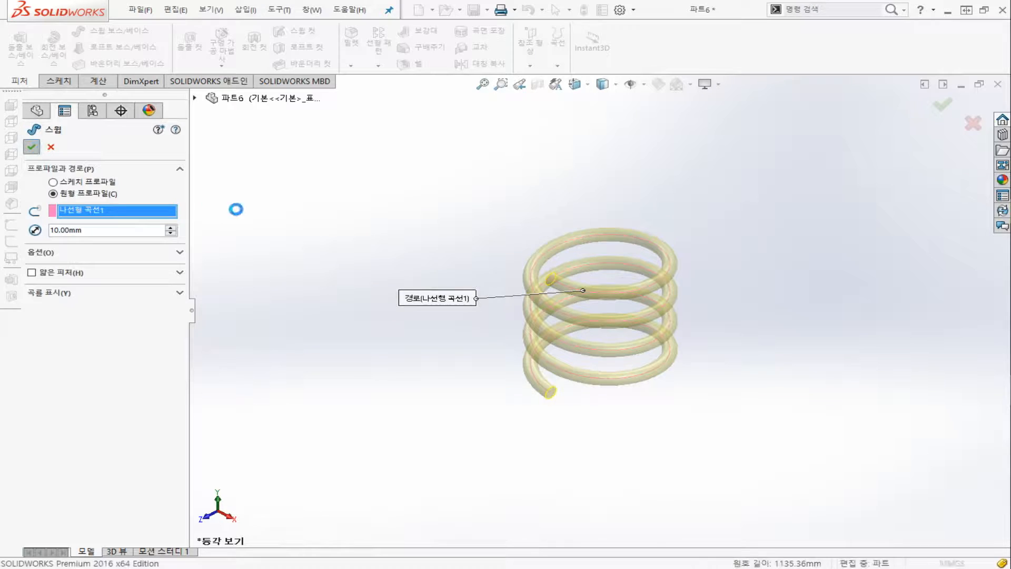
left_click(410, 416)
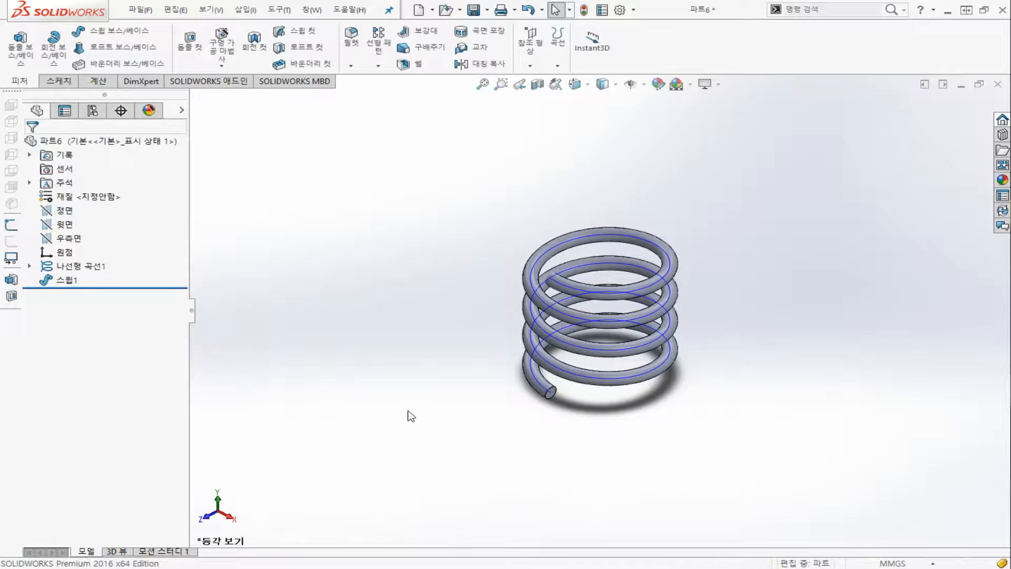
key("f")
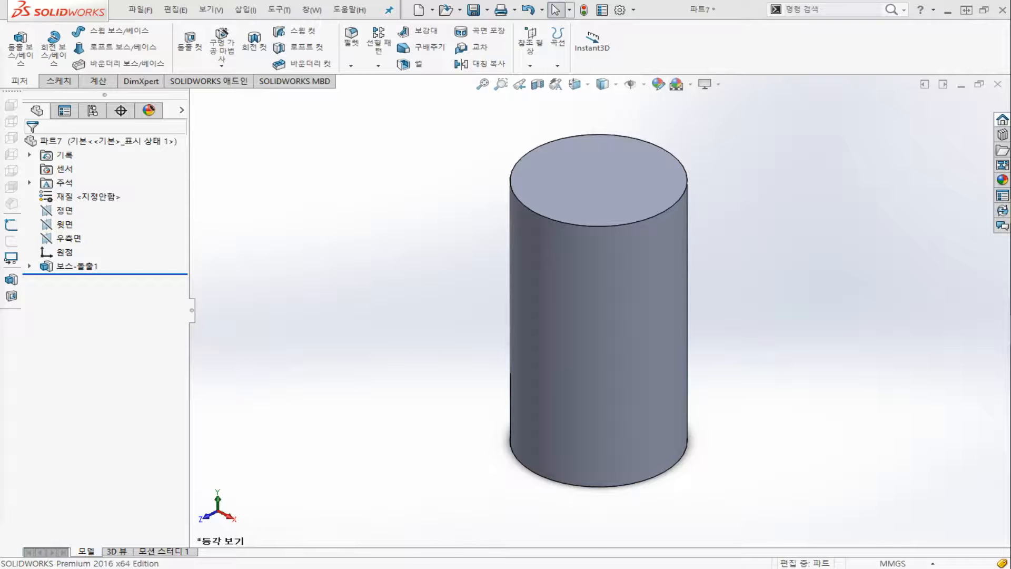
- Start a thread feature on the cylinder's bottom circular edge and set the thread type to Metric Die
left_click(228, 66)
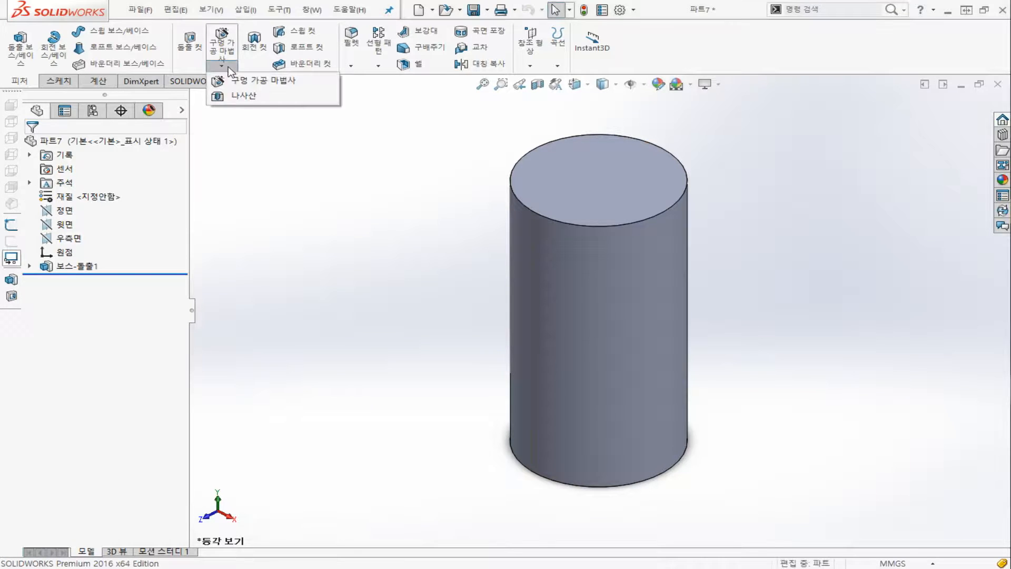
left_click(244, 97)
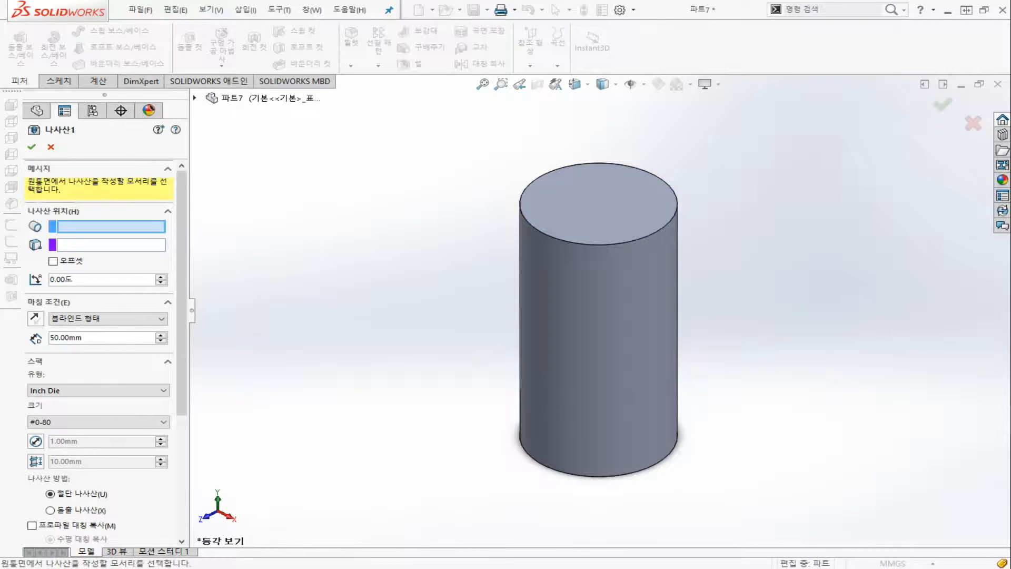
left_click(546, 468)
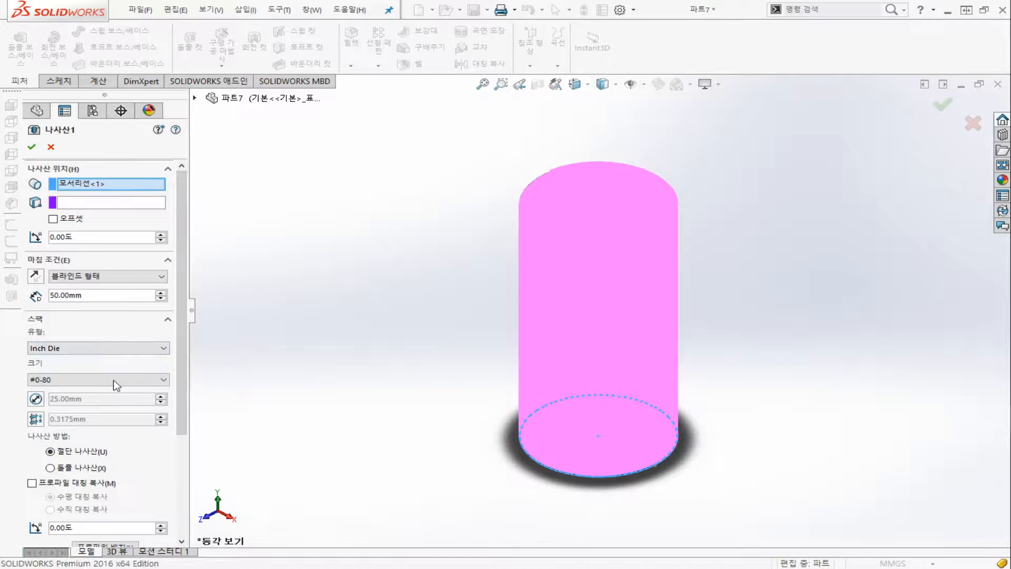
left_click(121, 350)
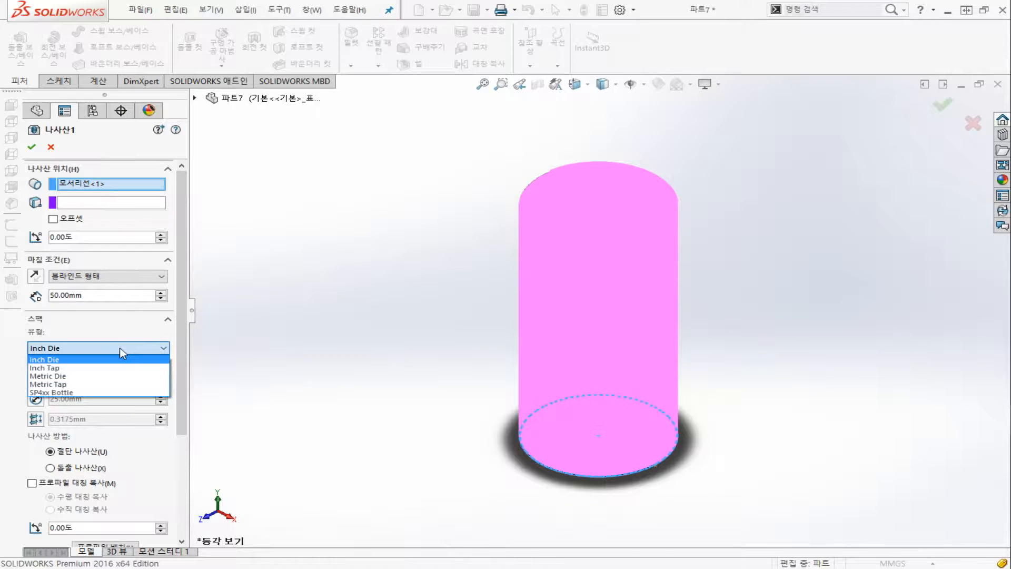
left_click(120, 376)
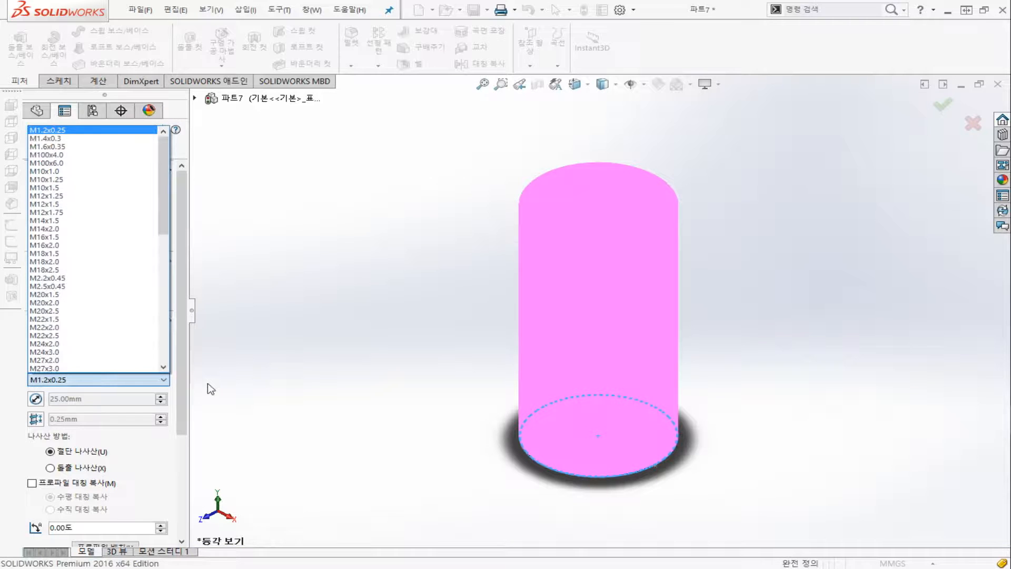
- Set the thread size to M30x2.0 and create it as a cut thread on the cylinder
scroll(188, 357, "down", 3)
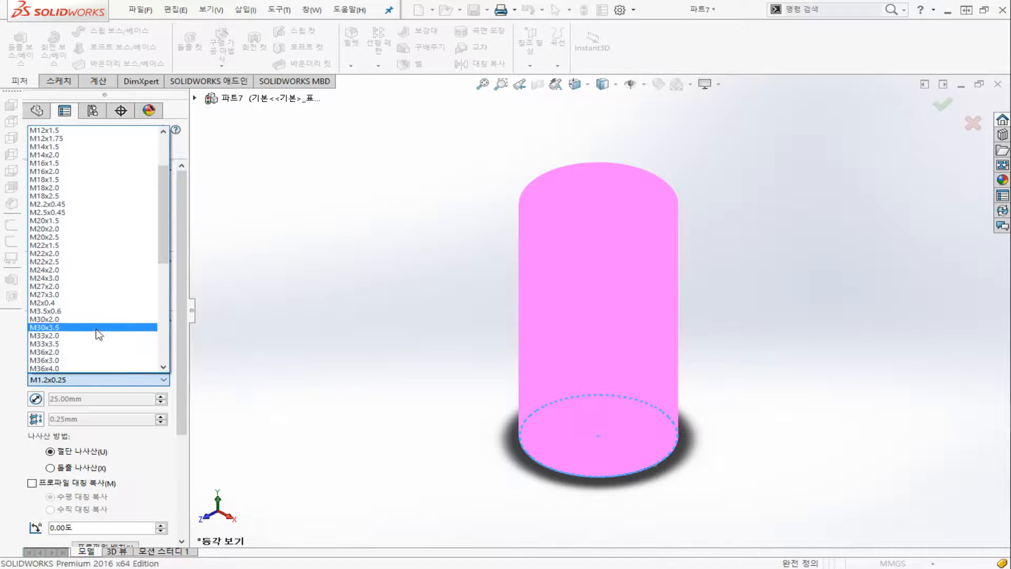
left_click(97, 319)
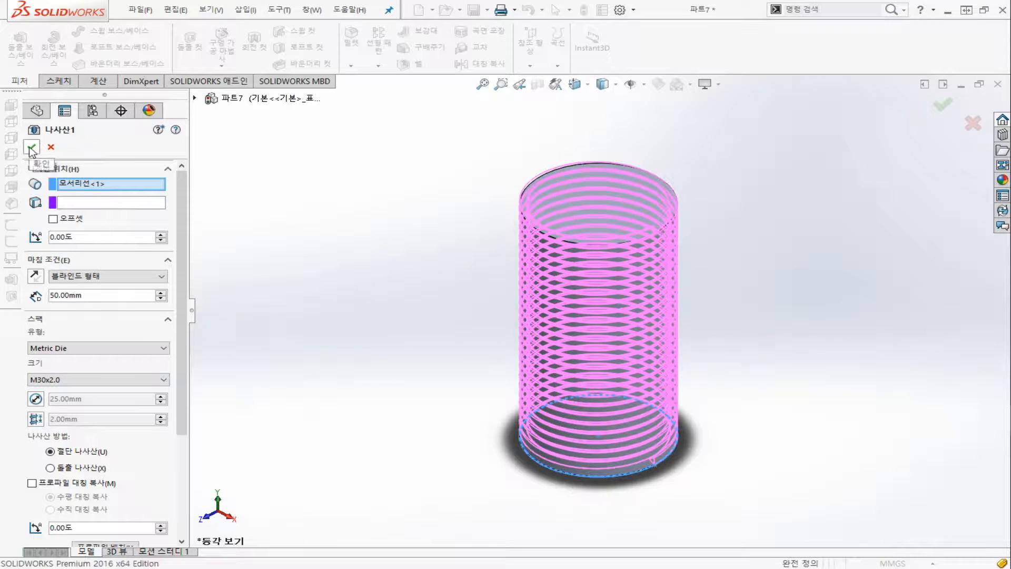
middle_click_drag(569, 336, 643, 347)
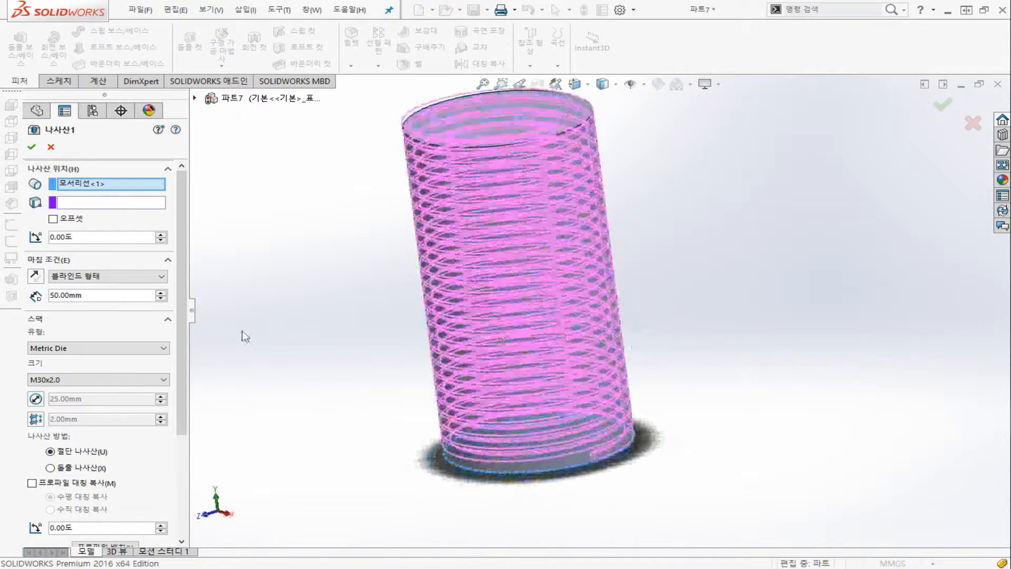
key("ctrl+7")
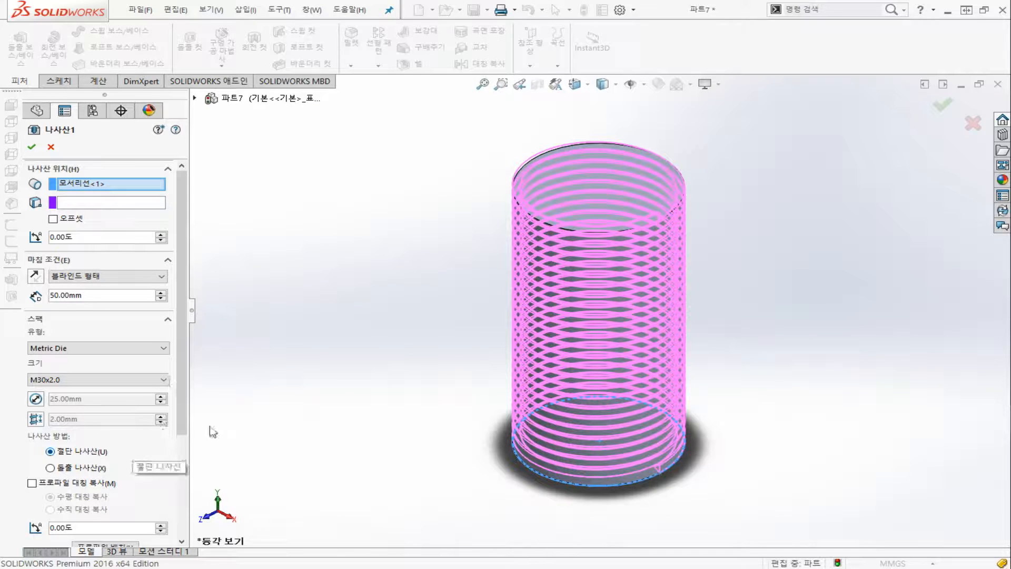
left_click(32, 147)
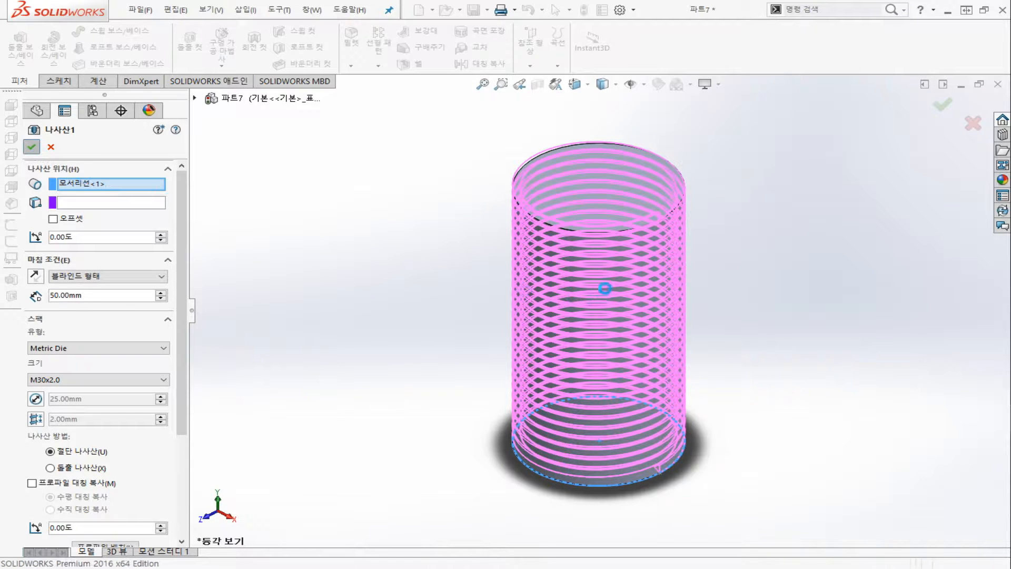
middle_click_drag(767, 346, 753, 275)
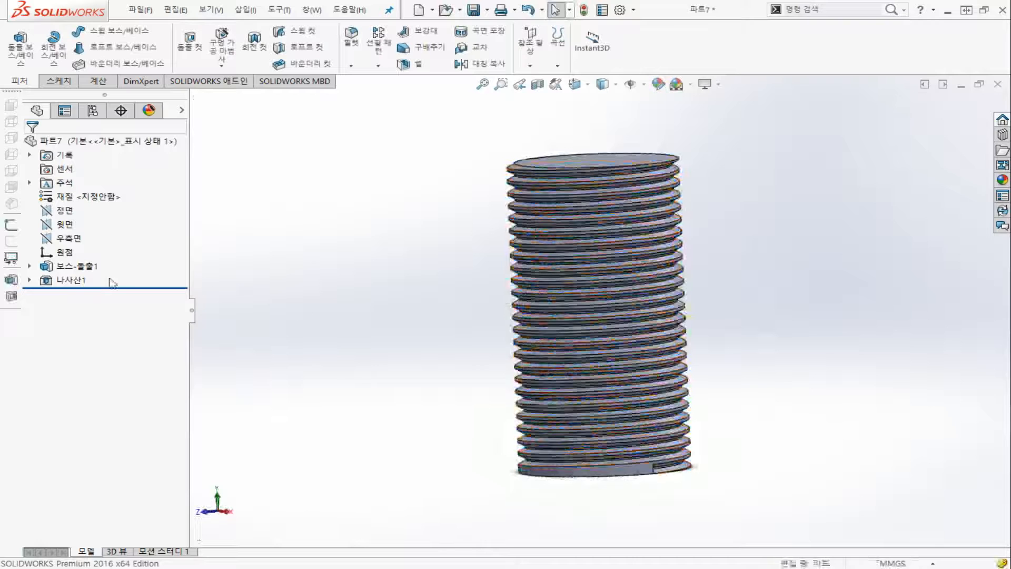
- Edit the thread feature, changing its method to extruded thread and its type to Metric Tap
left_click(72, 279)
left_click(93, 241)
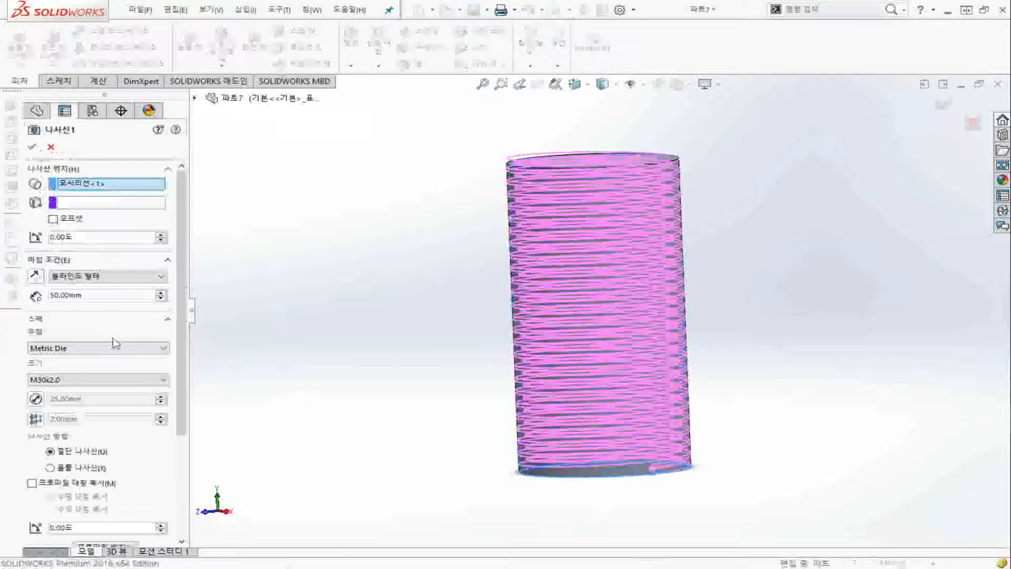
left_click(96, 468)
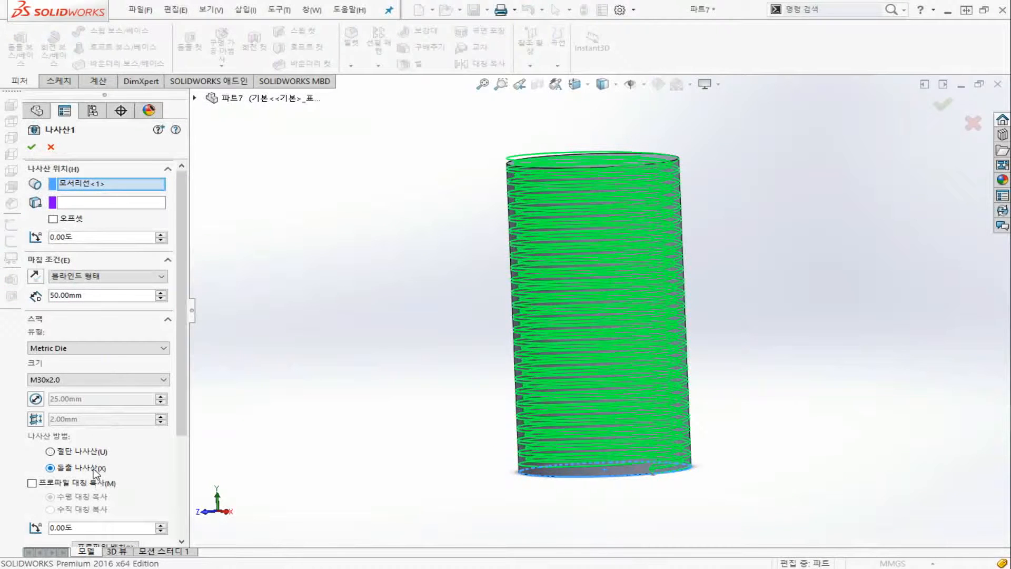
left_click(116, 349)
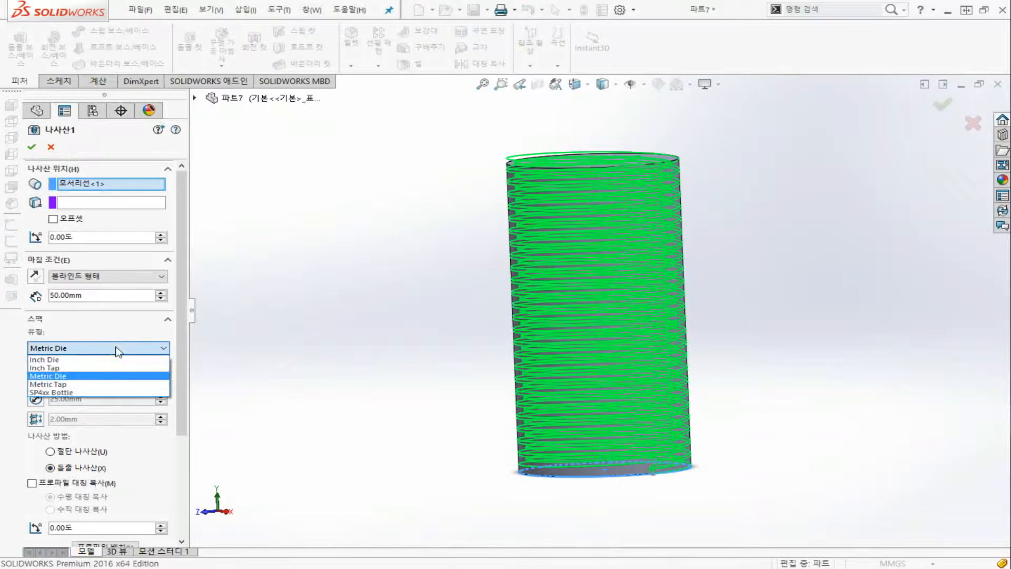
left_click(117, 385)
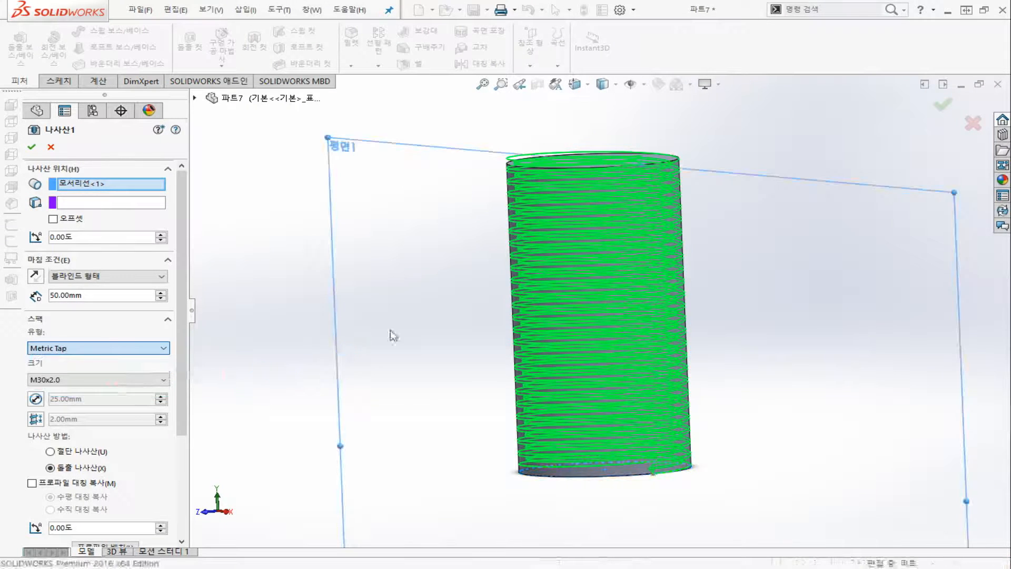
left_click(32, 147)
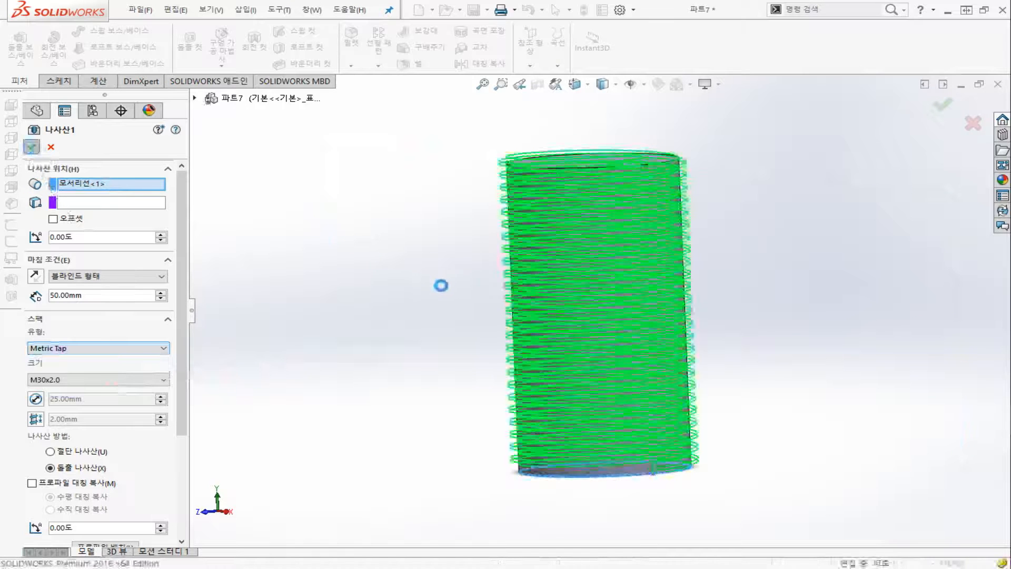
middle_click_drag(696, 283, 560, 253)
key("ctrl+7")
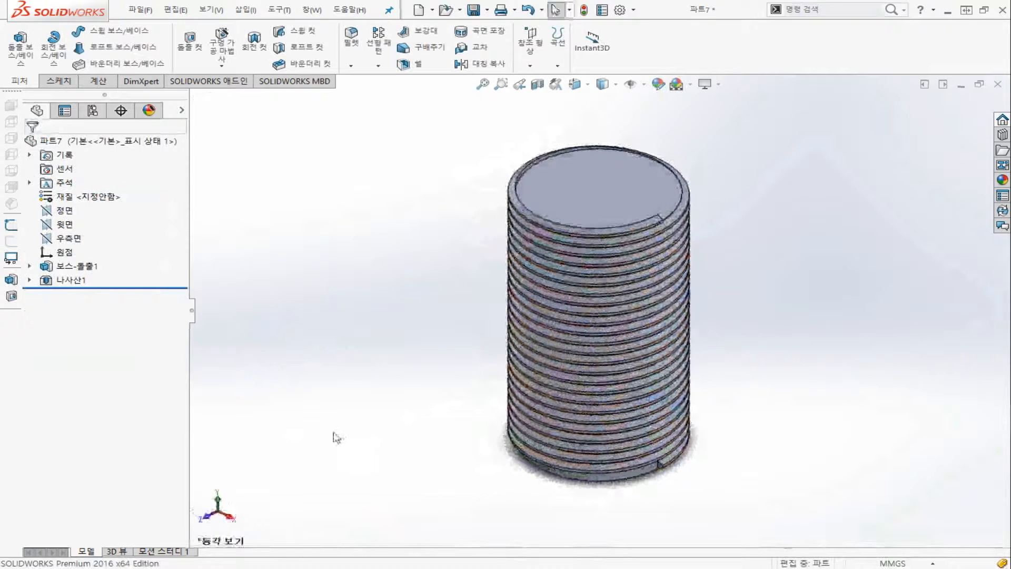
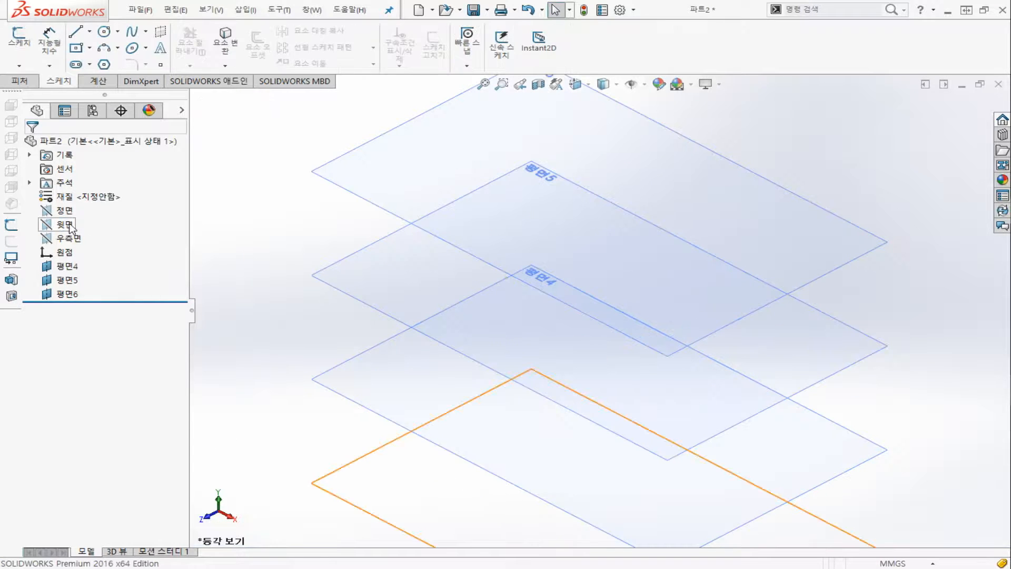
- Sketch a center rectangle about 53 mm wide on the top plane (윗면), centred on the origin
left_click(70, 225)
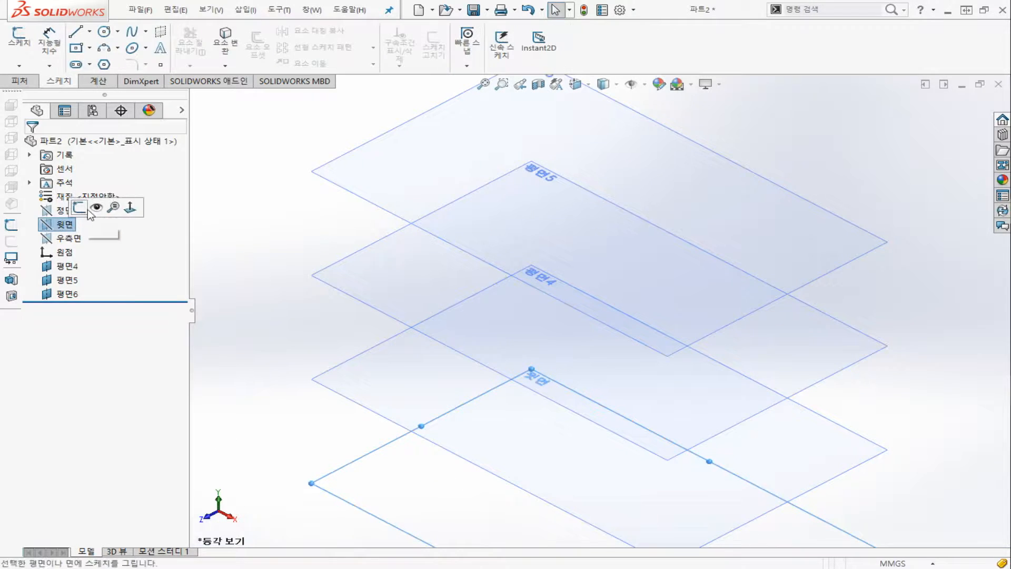
left_click(79, 207)
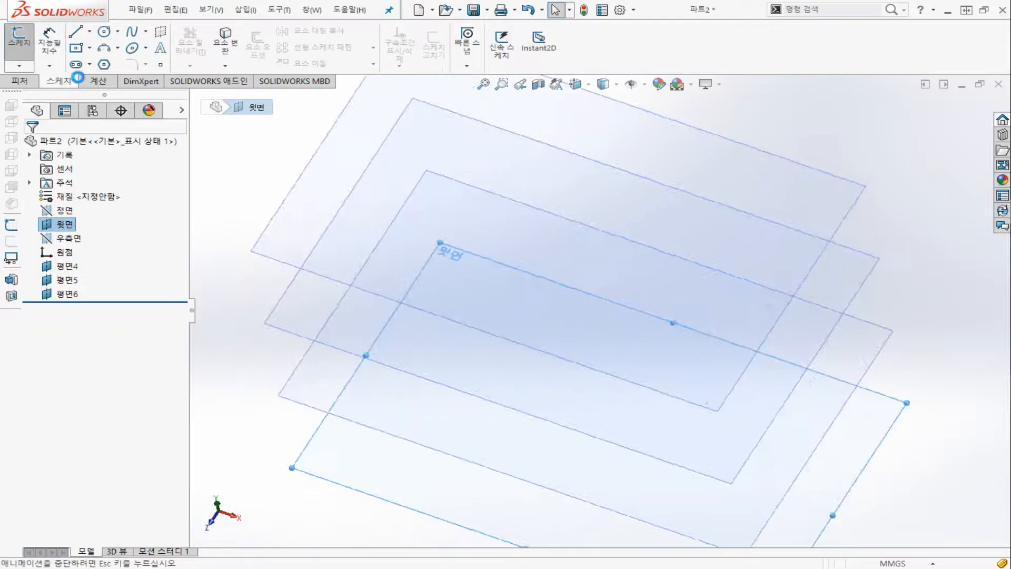
left_click(77, 47)
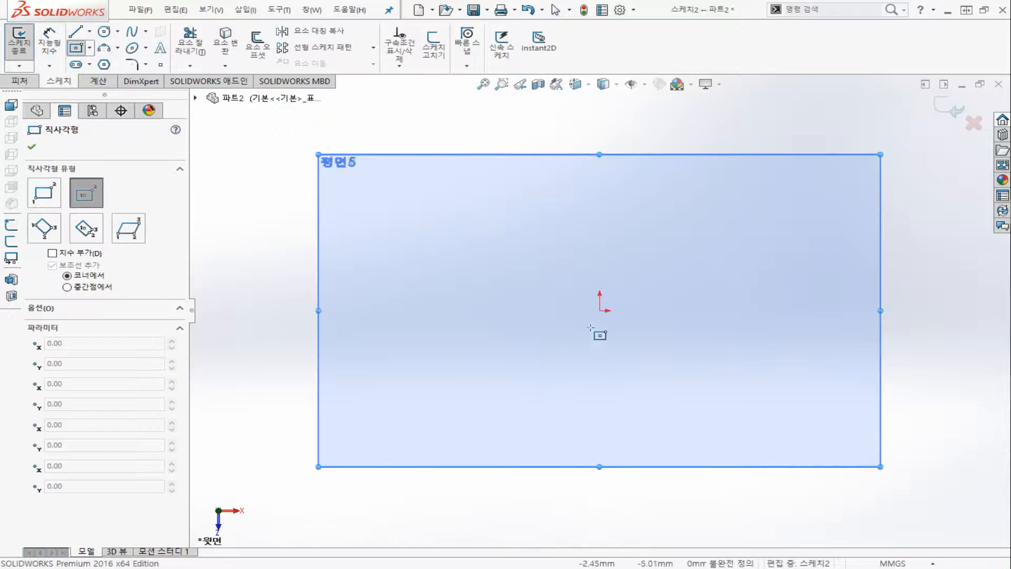
left_click(600, 310)
left_click(683, 385)
left_click(684, 385)
- Dimension the rectangle's width and height to 60 mm each and exit the sketch
left_click(49, 45)
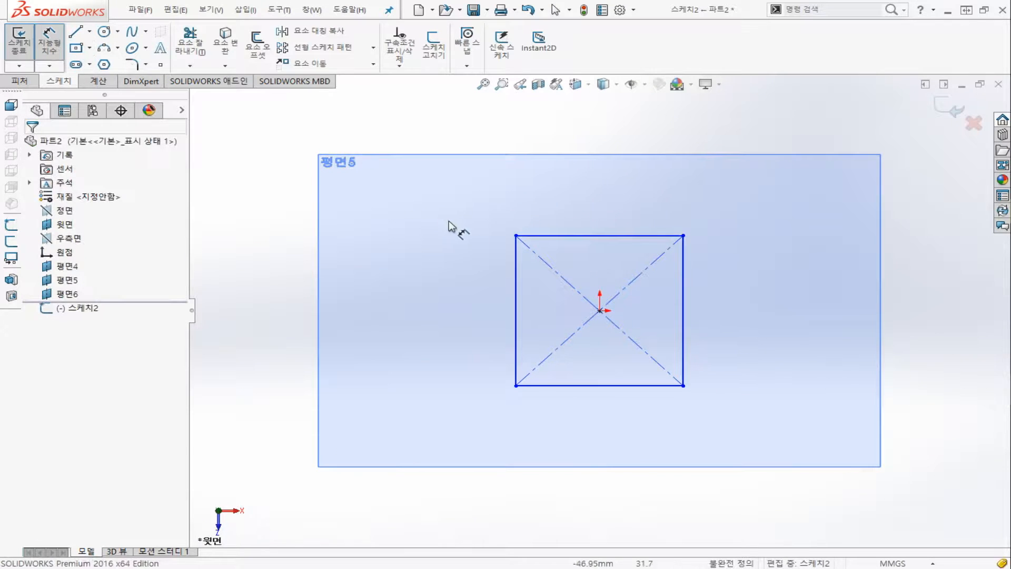
left_click(584, 236)
left_click(573, 232)
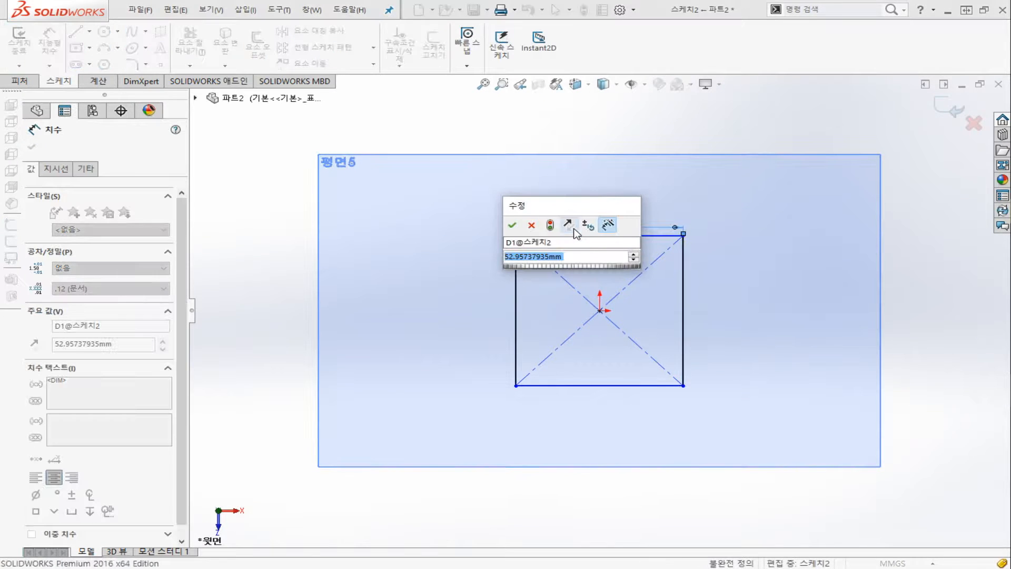
type("60")
key("Return")
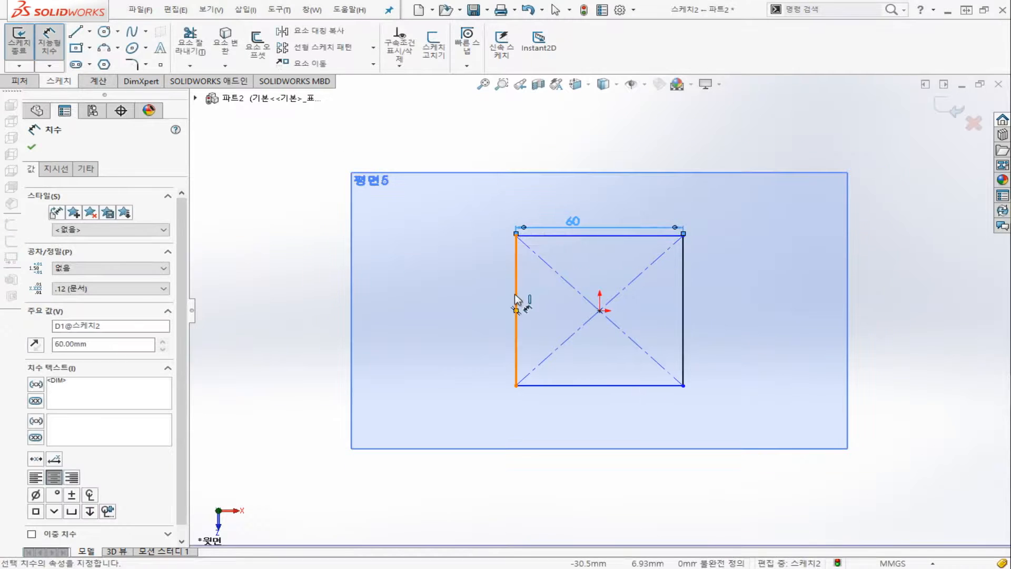
left_click(516, 311)
left_click(489, 311)
type("60")
key("Return")
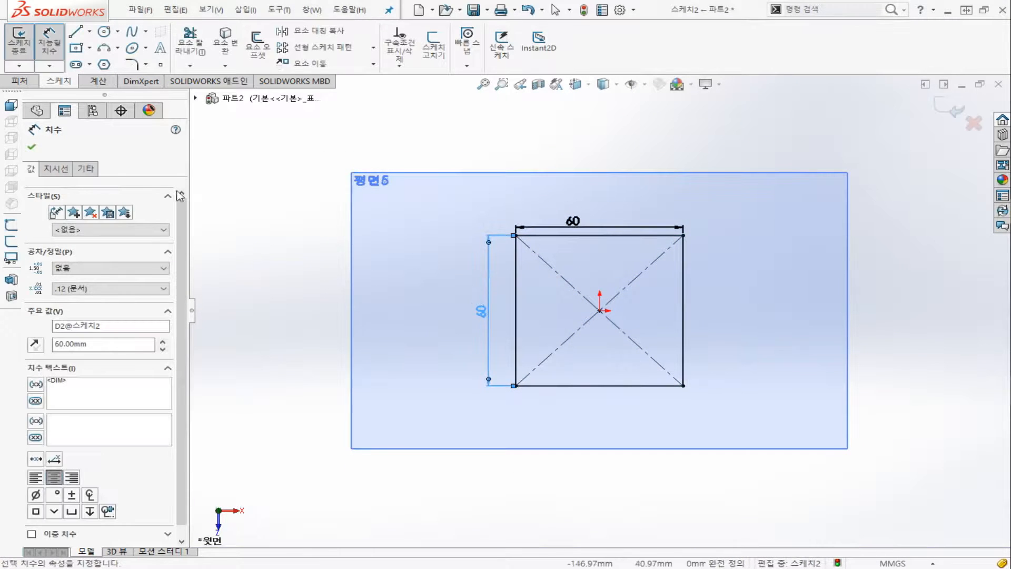
left_click(33, 148)
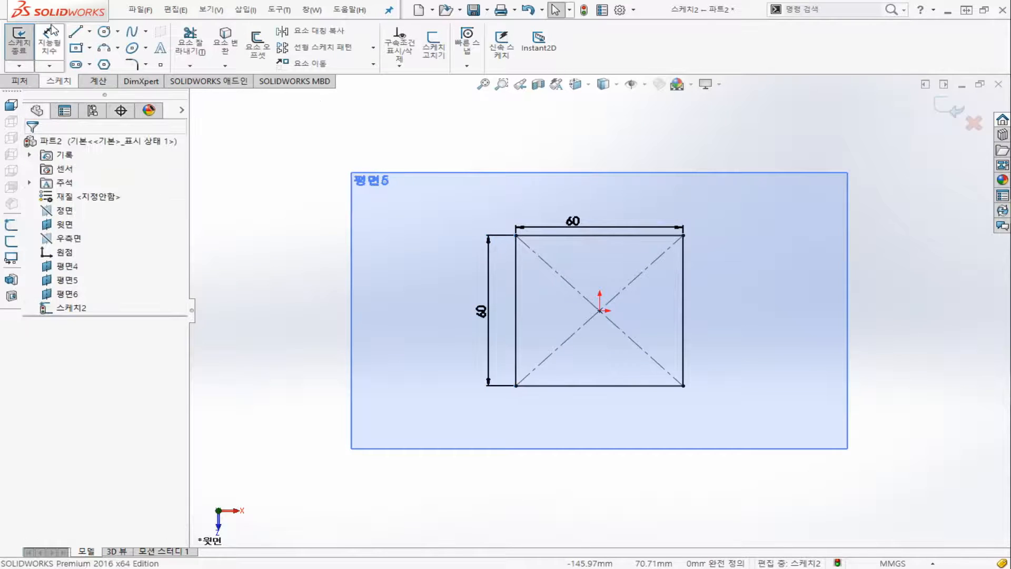
left_click(19, 41)
- Sketch a circle about 29 mm in diameter on plane 평면4, centred on the origin
left_click(64, 266)
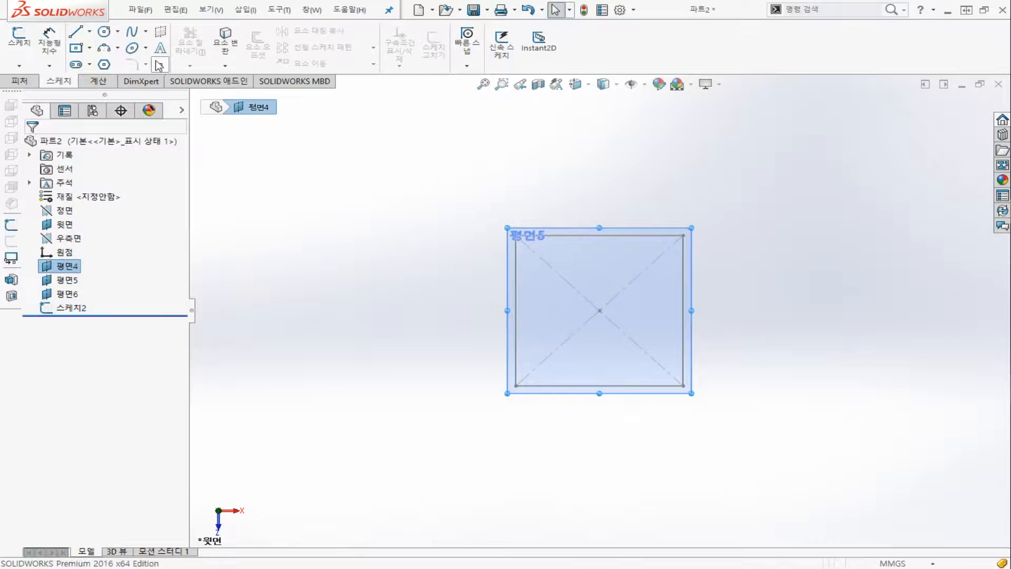
left_click(104, 32)
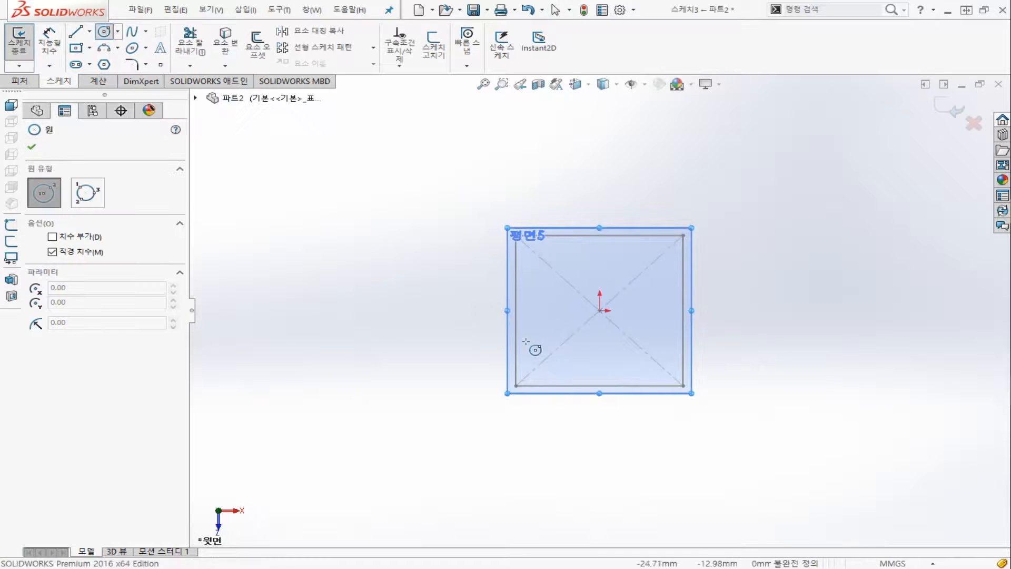
left_click_drag(599, 311, 630, 340)
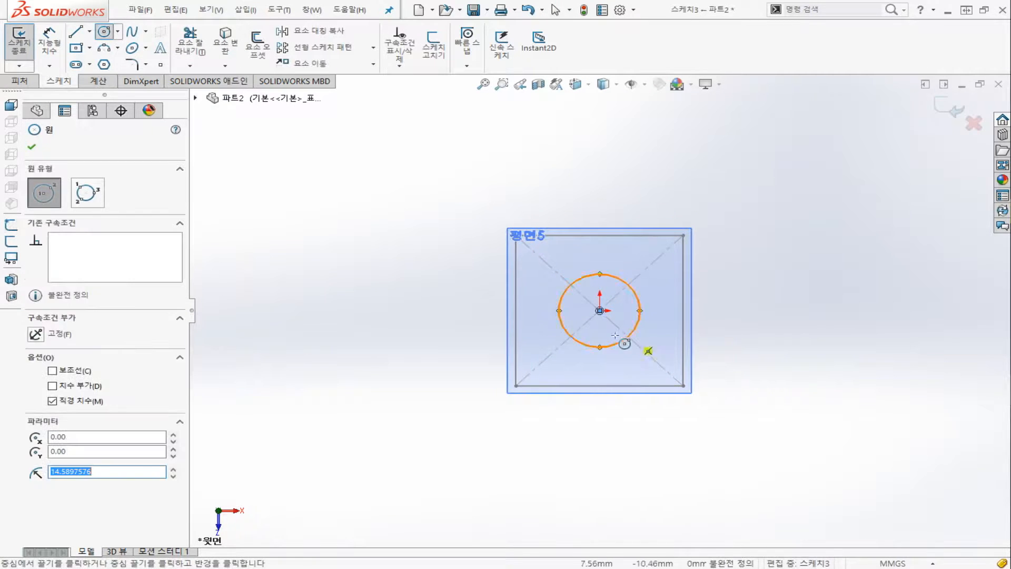
- Dimension the circle's diameter to 50 mm and exit the sketch
left_click(49, 43)
left_click(642, 294)
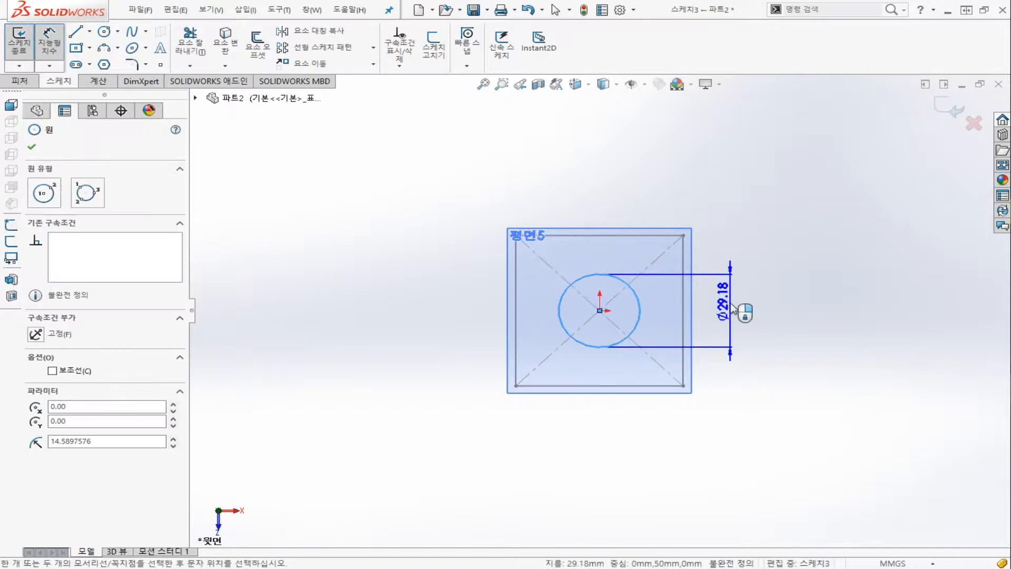
left_click(654, 274)
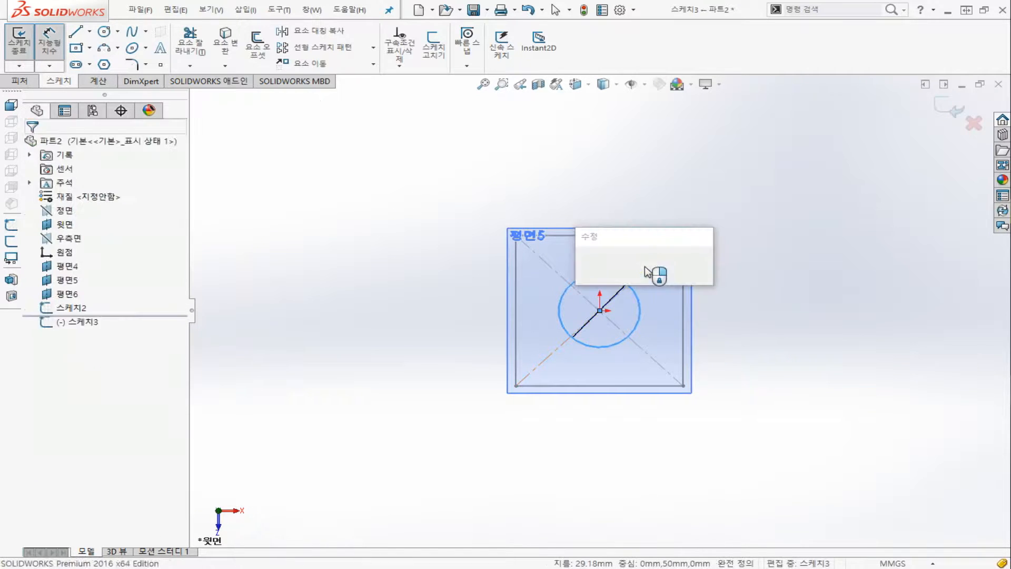
type("50")
key("Return")
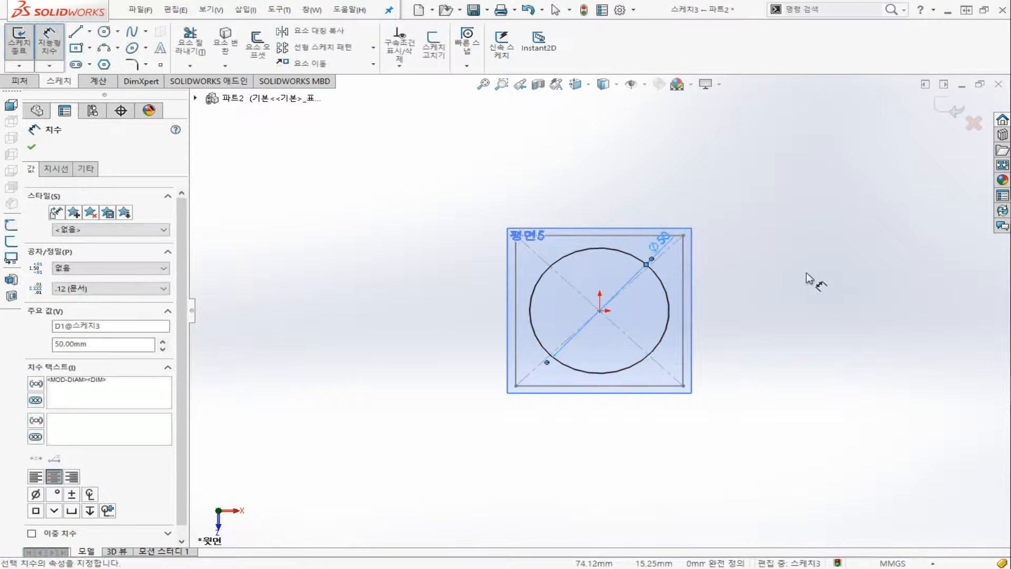
left_click(808, 283)
left_click(27, 45)
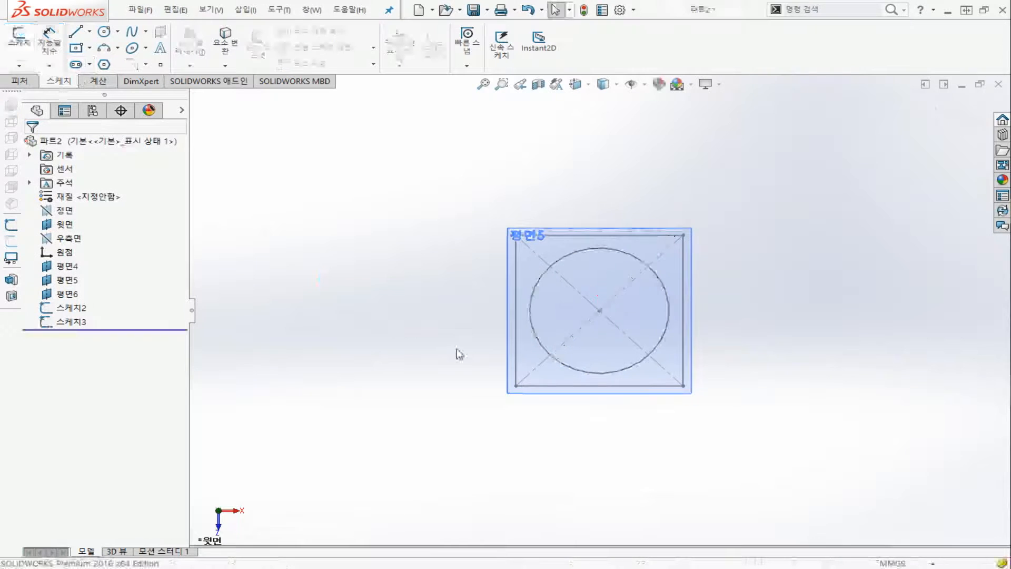
- Sketch a tilted 3-point center rectangle on plane 평면5, centred on the origin, with one corner at about X 29.4, Y 3.6 mm
mouse_move(468, 361)
middle_mouse_down()
mouse_move(454, 291)
mouse_move(495, 292)
middle_mouse_up()
left_click(495, 292)
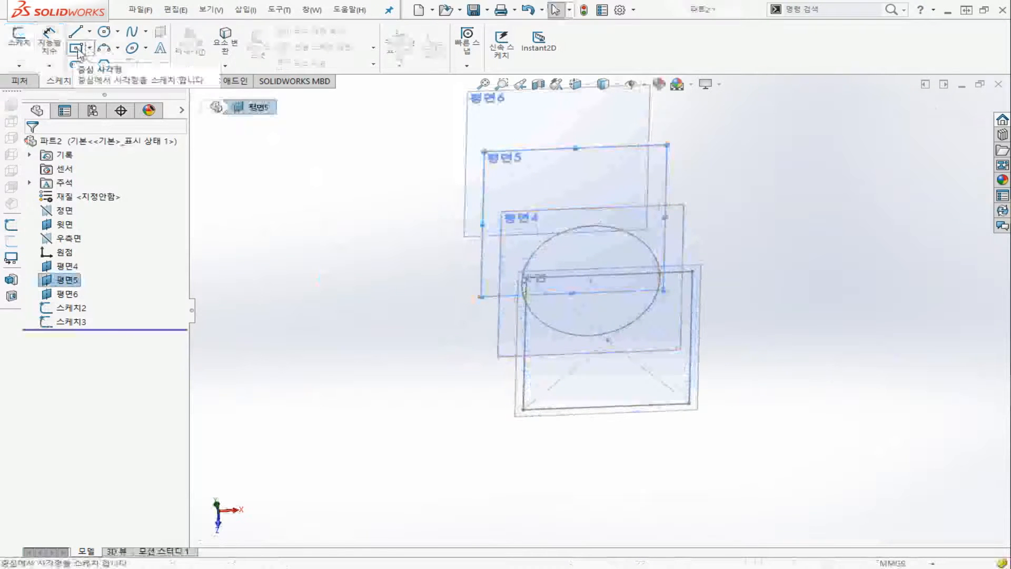
left_click(79, 51)
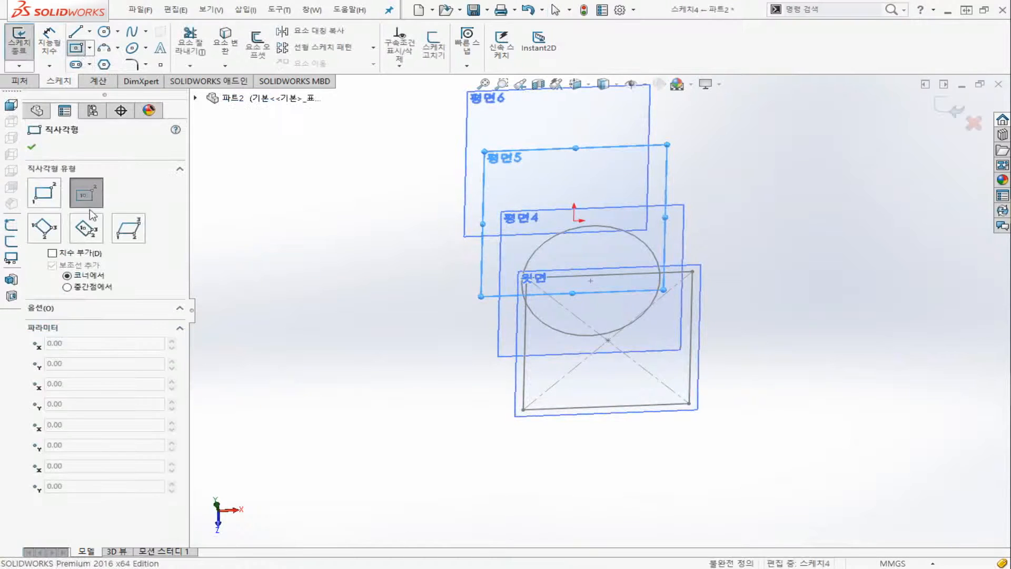
left_click(86, 227)
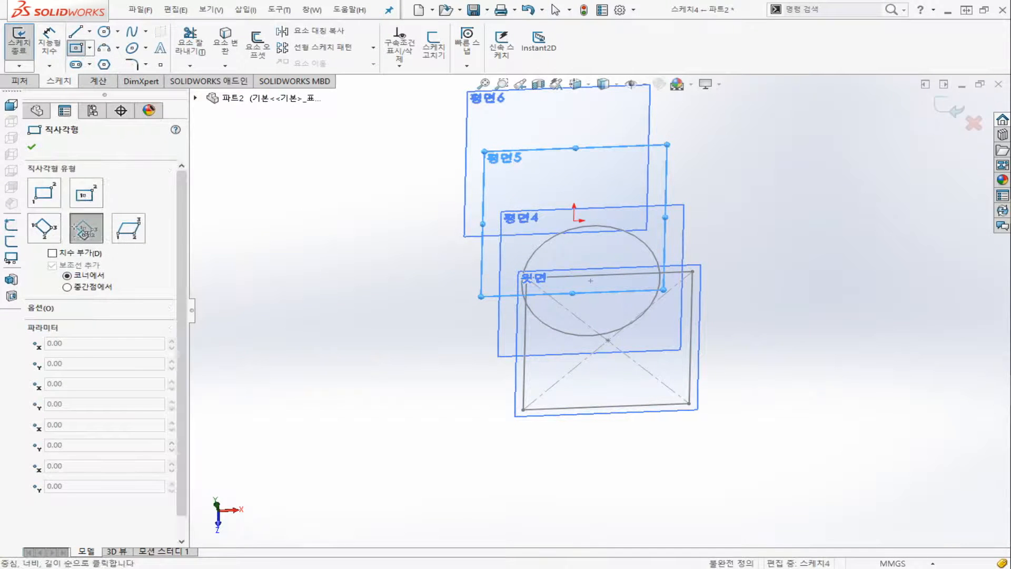
left_click(573, 220)
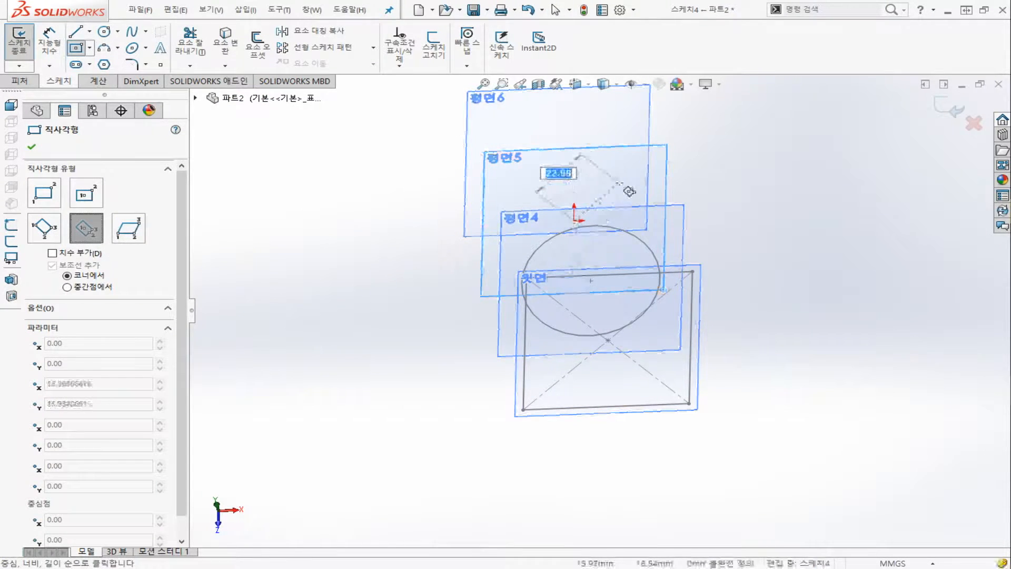
left_click(619, 183)
left_click(656, 209)
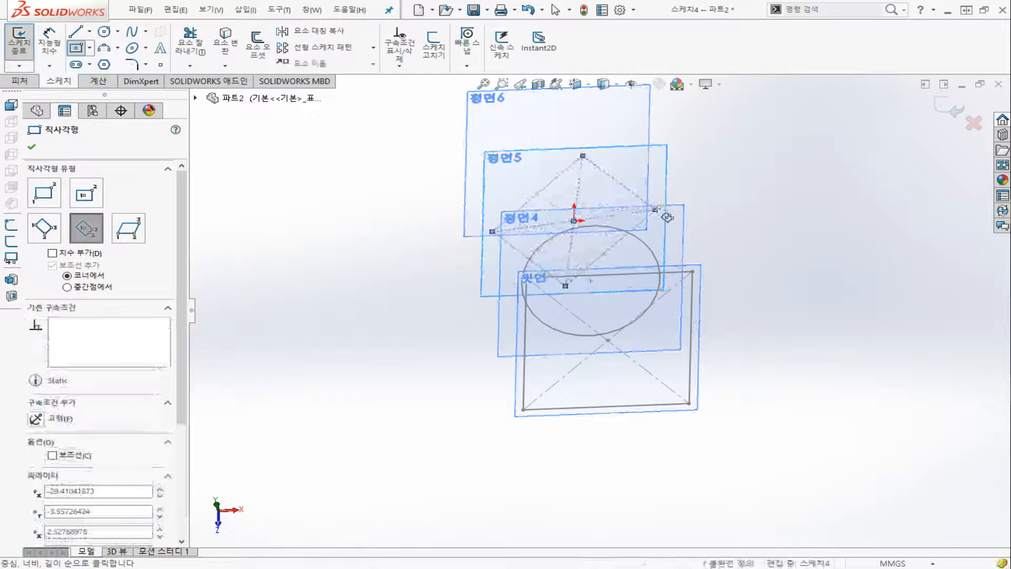
key("Escape")
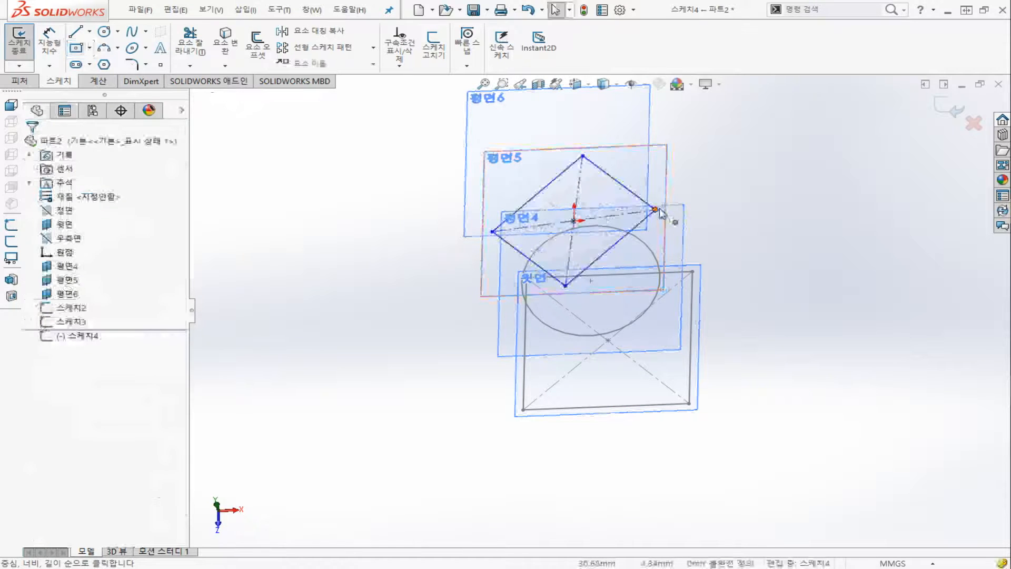
- Make the midpoint of the tilted rectangle's upper-right edge coincident with the upper-right corner of the 60 mm square in 스케치2
left_click(656, 210)
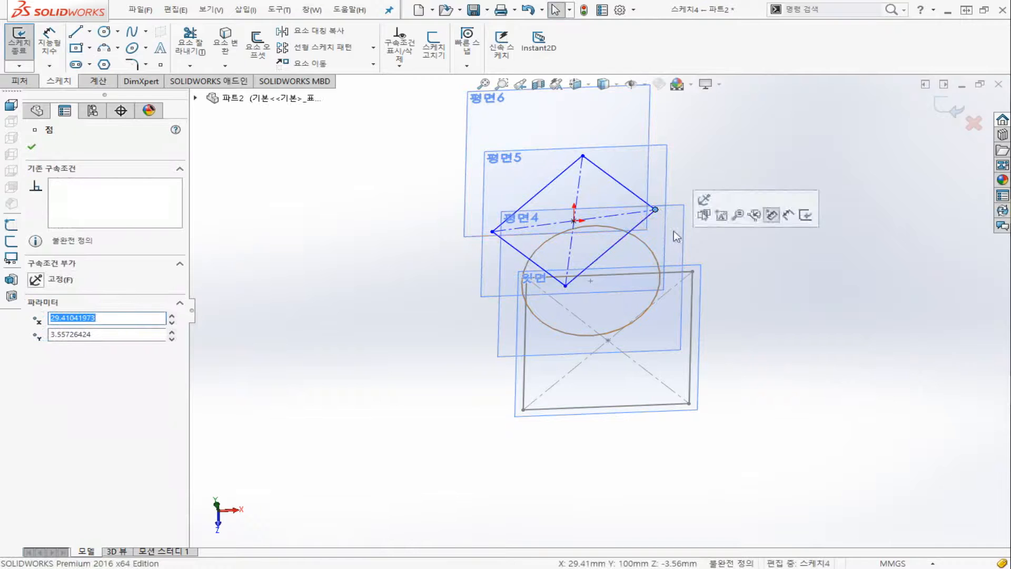
left_click(623, 188)
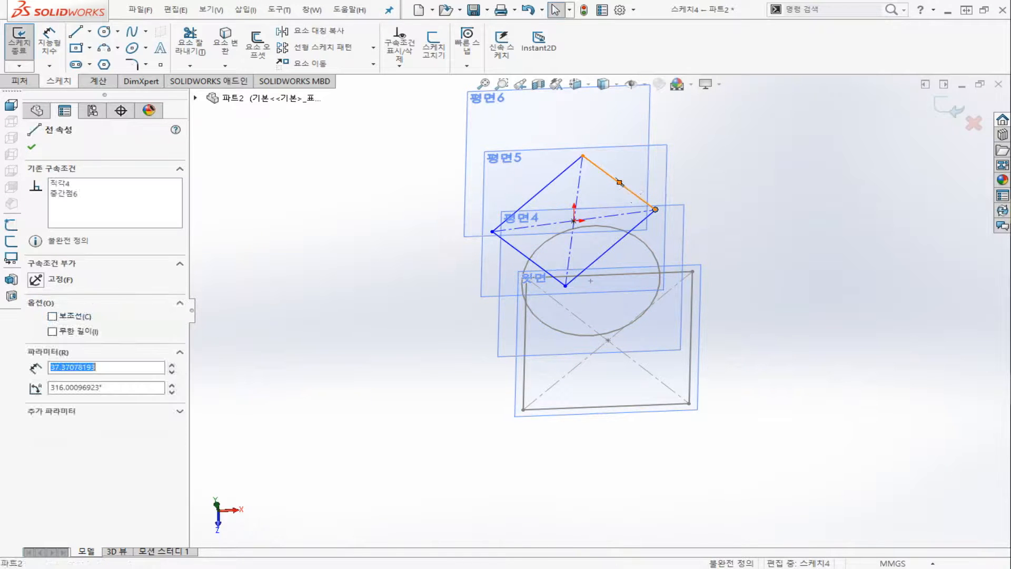
left_click(693, 271, "ctrl")
left_click(36, 381)
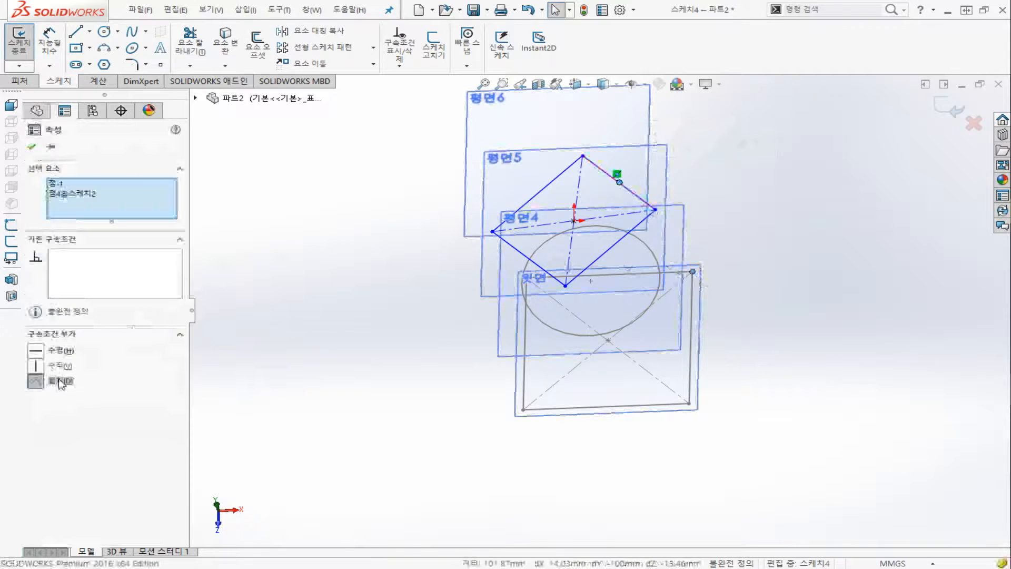
left_click(260, 232)
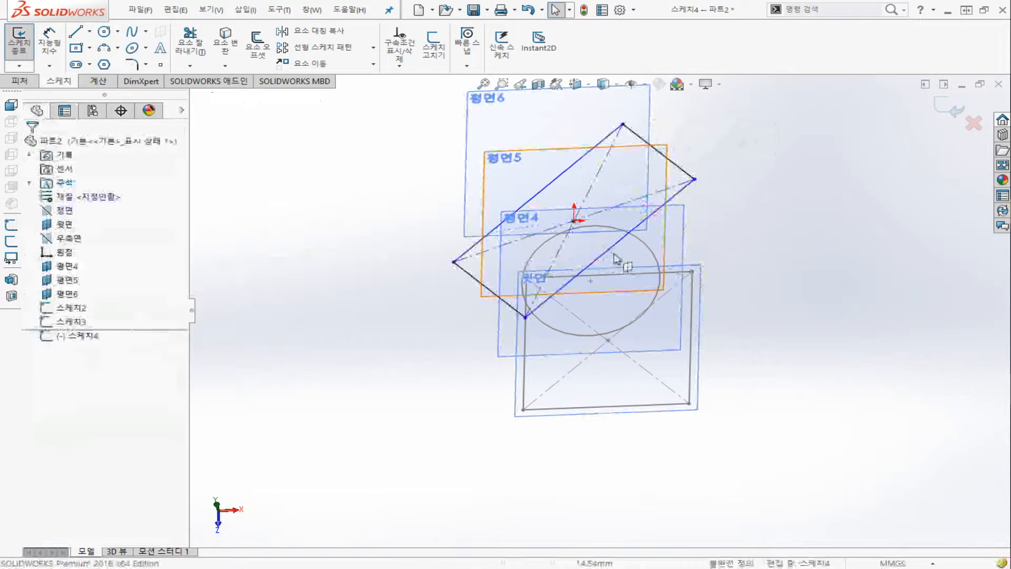
- Make the tilted rectangle's lower-right edge coincident with the lower-right corner of the 60 mm square and exit the sketch
left_click(611, 253)
left_click(689, 404, "ctrl")
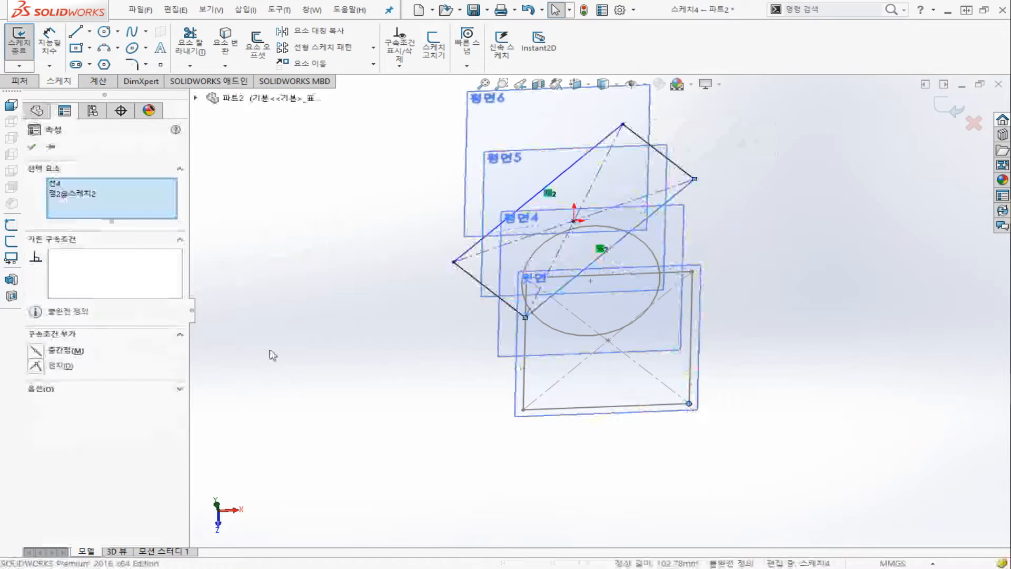
left_click(56, 366)
left_click(354, 398)
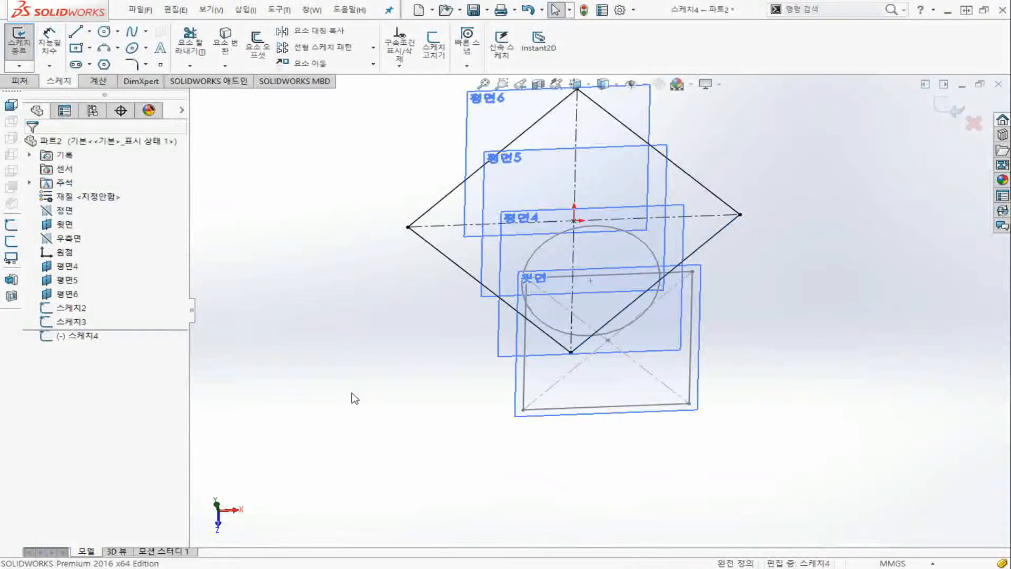
key("f")
mouse_move(361, 391)
middle_mouse_down()
mouse_move(411, 378)
mouse_move(403, 279)
middle_mouse_up()
scroll(522, 281, "up", 3)
scroll(522, 280, "down", 3)
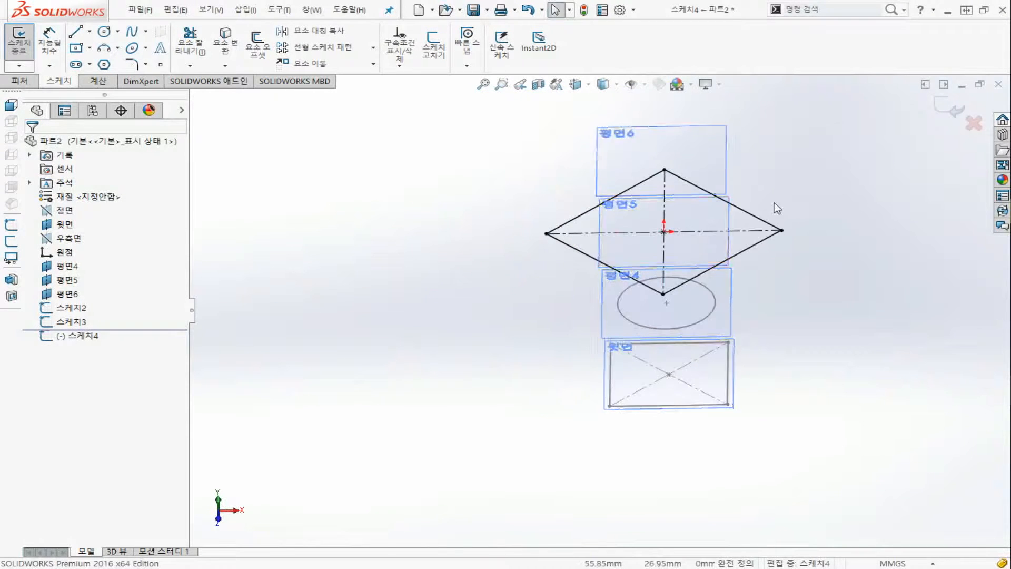
scroll(764, 203, "up", 3)
scroll(758, 201, "down", 3)
scroll(674, 210, "down", 2)
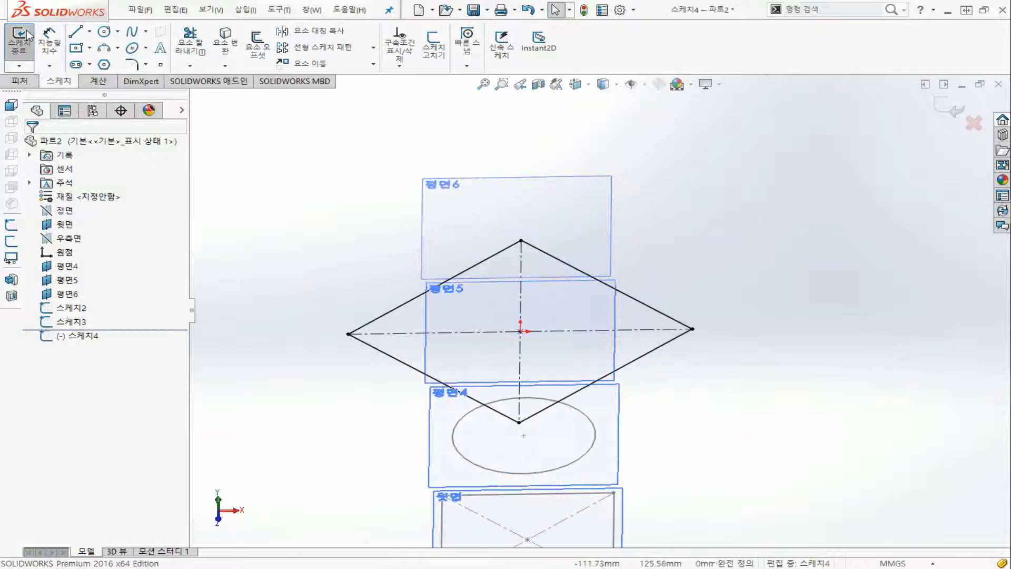
left_click(19, 41)
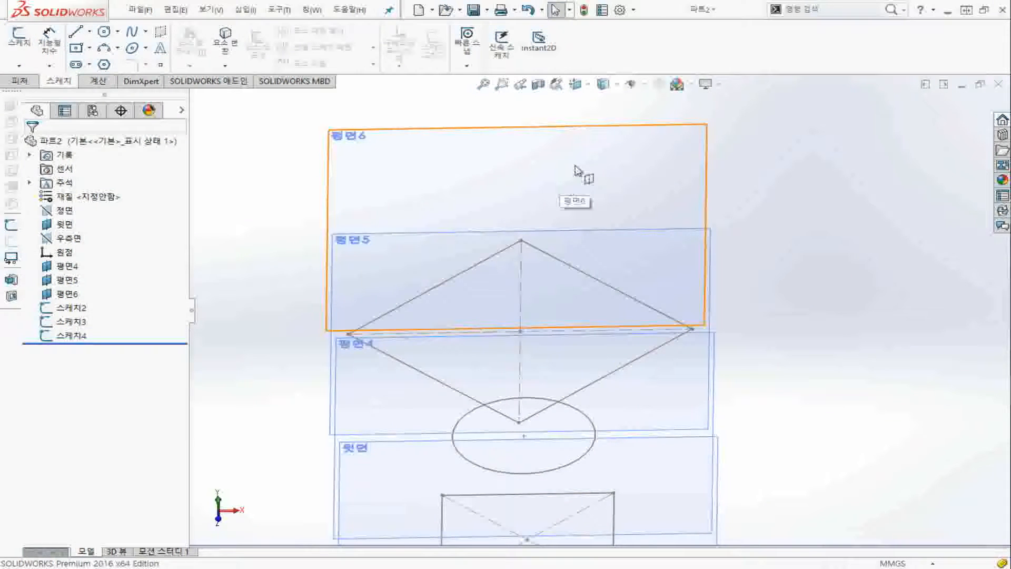
- Sketch a circle about 55.5 mm in diameter on plane 평면6, centred on the origin
left_click(579, 190)
scroll(579, 263, "up", 3)
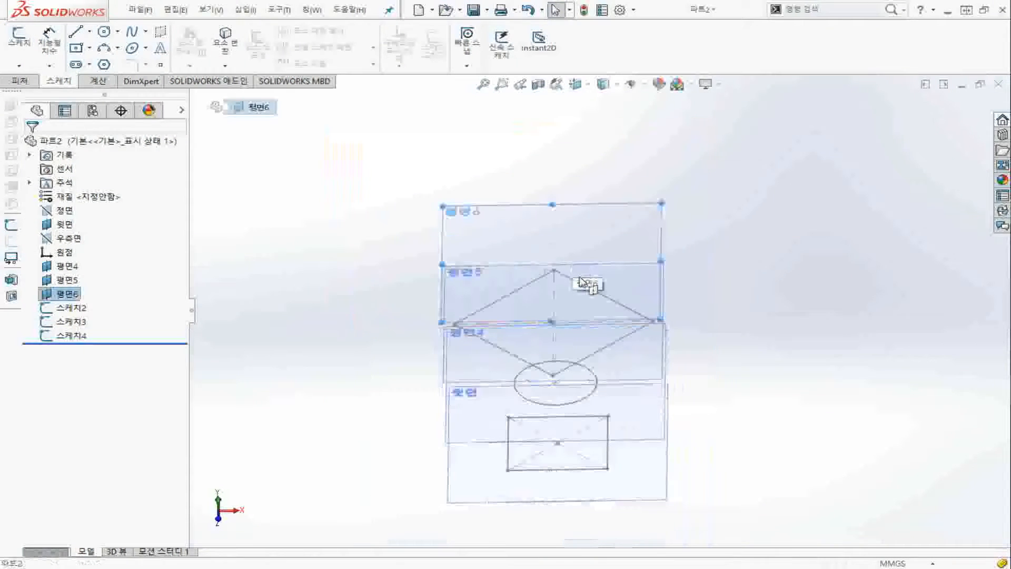
scroll(523, 260, "down", 1)
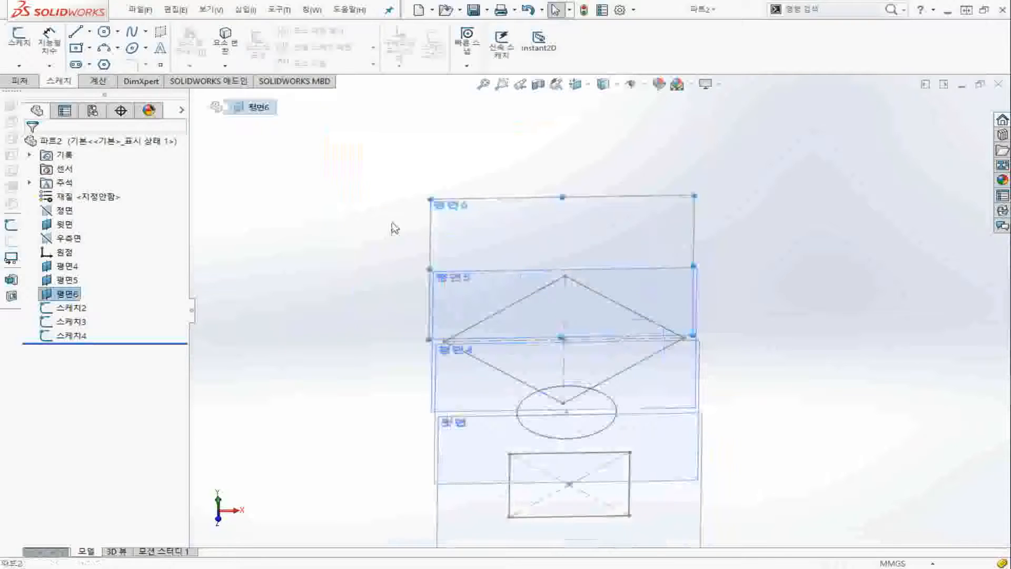
left_click(104, 31)
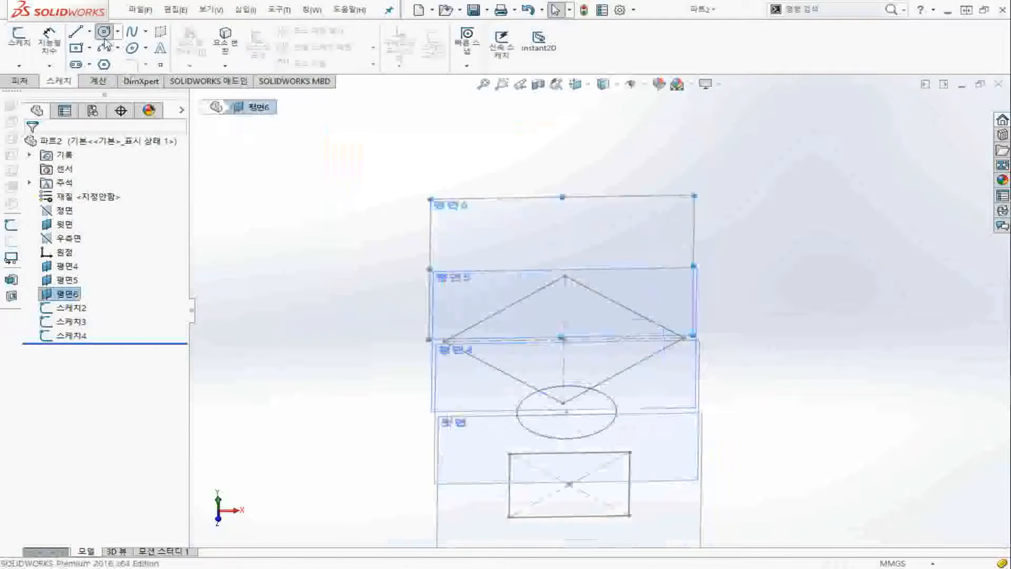
left_click(563, 268)
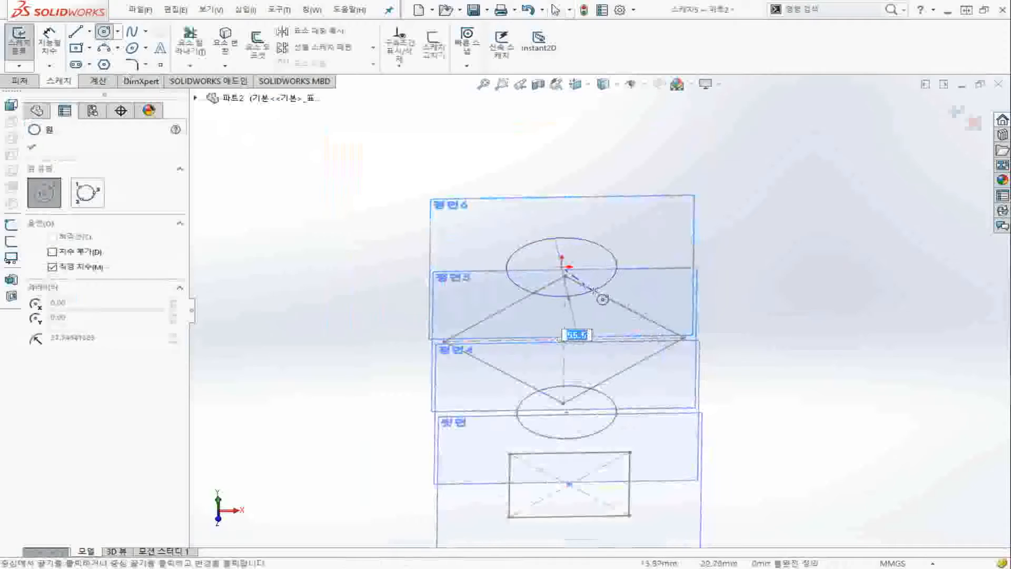
left_click(602, 299)
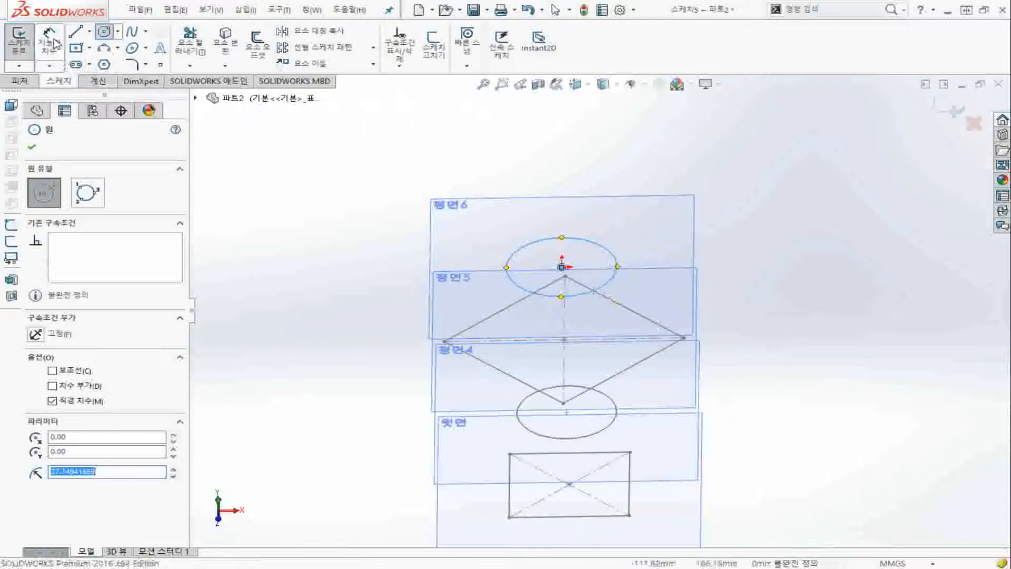
key("Escape")
- Dimension the 평면6 circle's diameter to 50 mm and exit the sketch
left_click(614, 256)
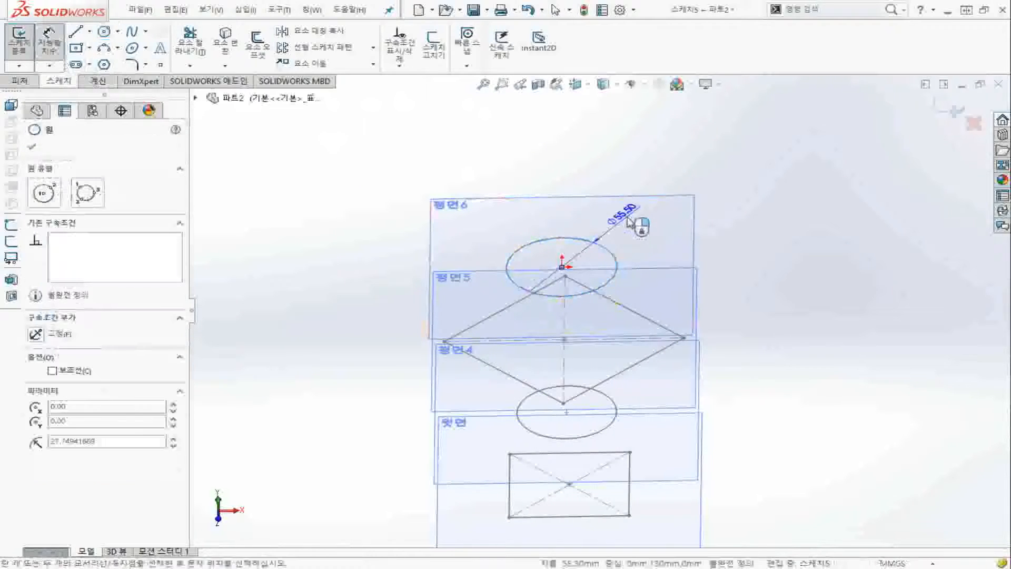
left_click(629, 224)
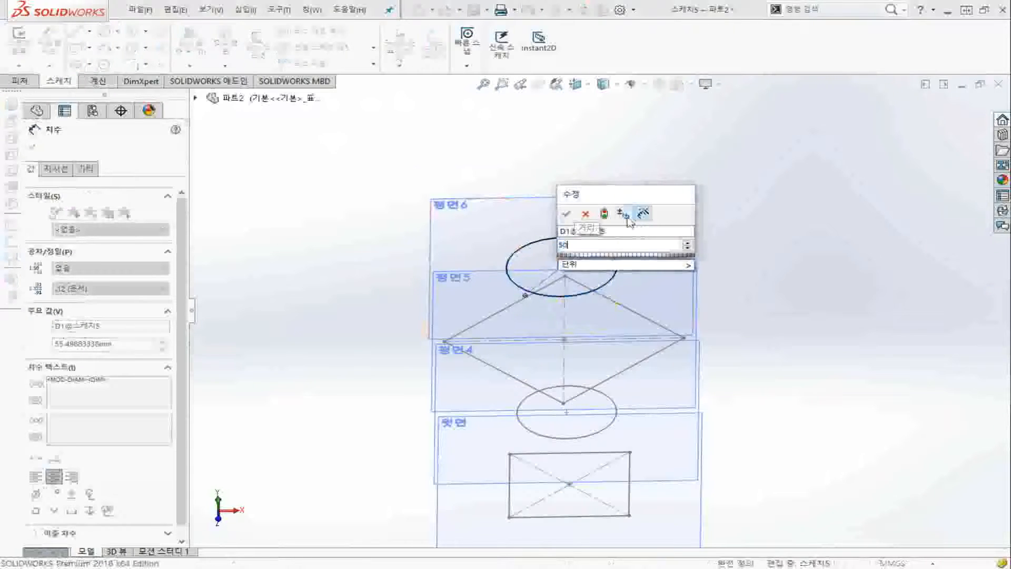
key("Return")
key("Escape")
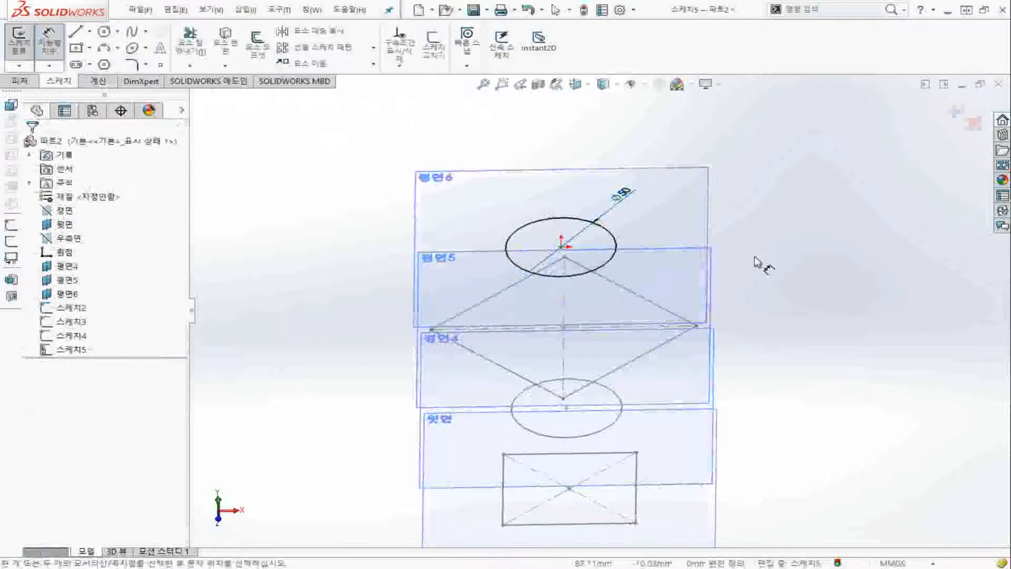
left_click(28, 43)
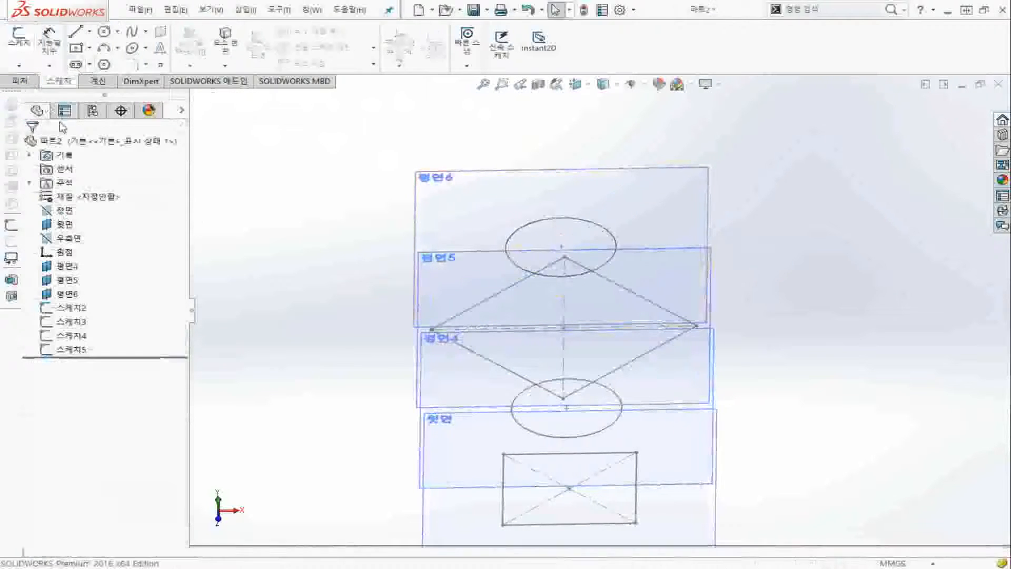
- Start a Loft boss and pick the profiles from bottom to top: 스케치2, 스케치3, 스케치4 and 스케치5
key("ctrl+7")
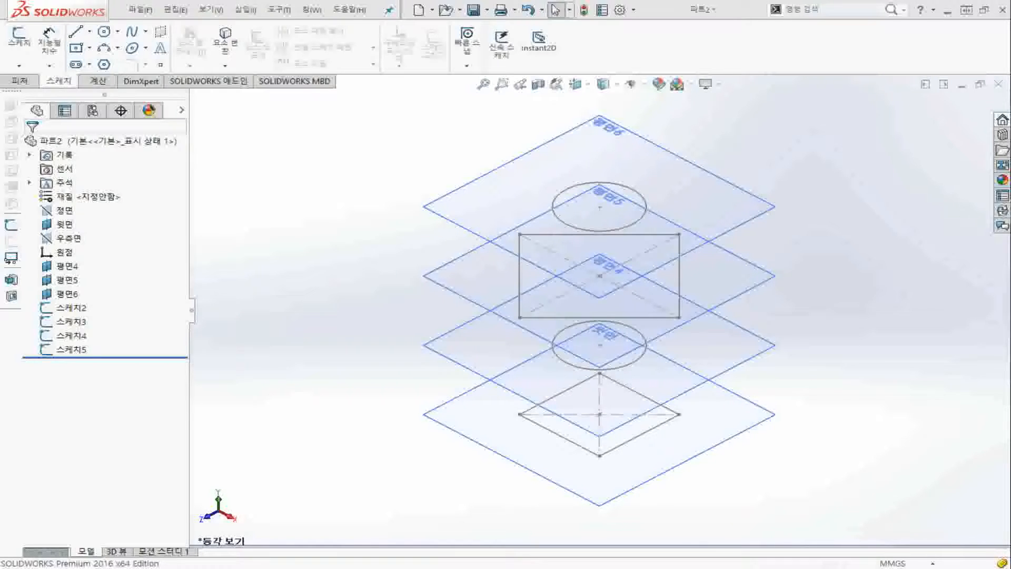
left_click(21, 81)
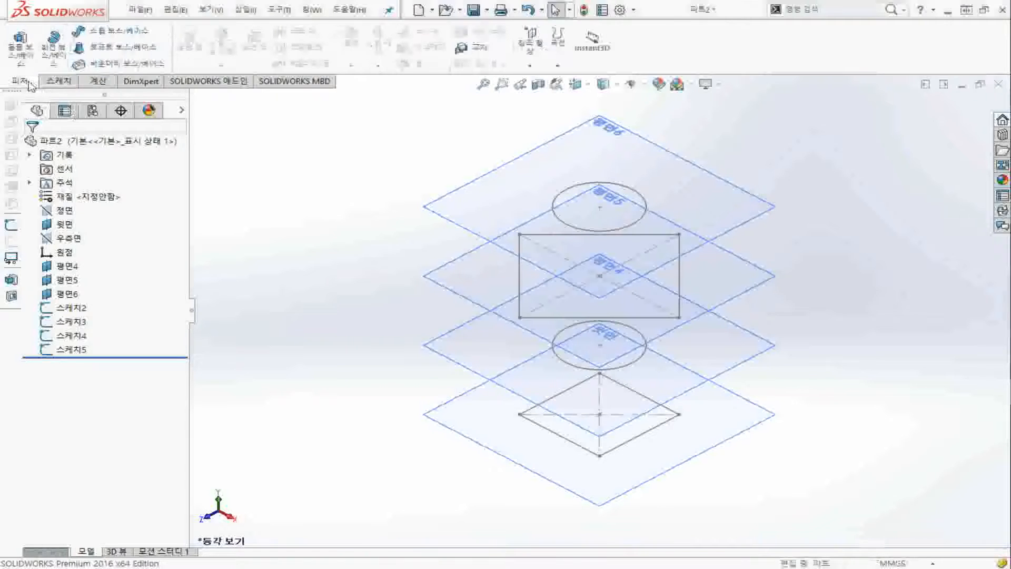
left_click(105, 48)
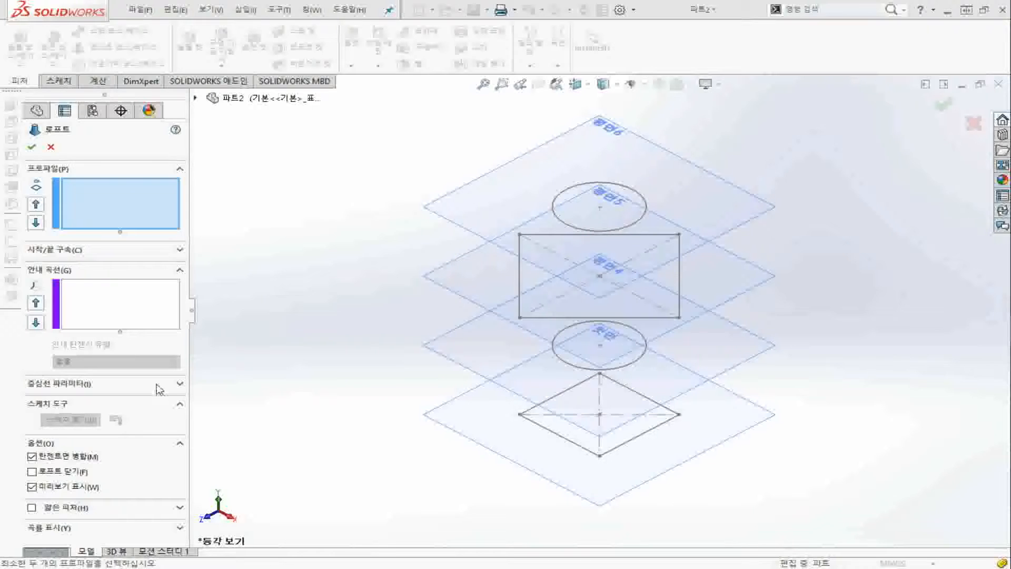
left_click(550, 438)
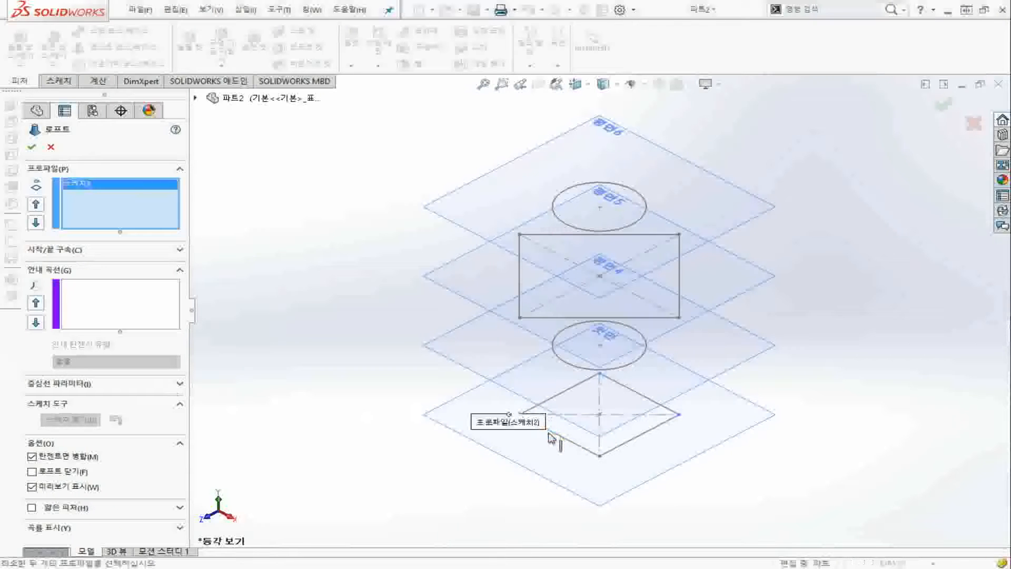
left_click(577, 371)
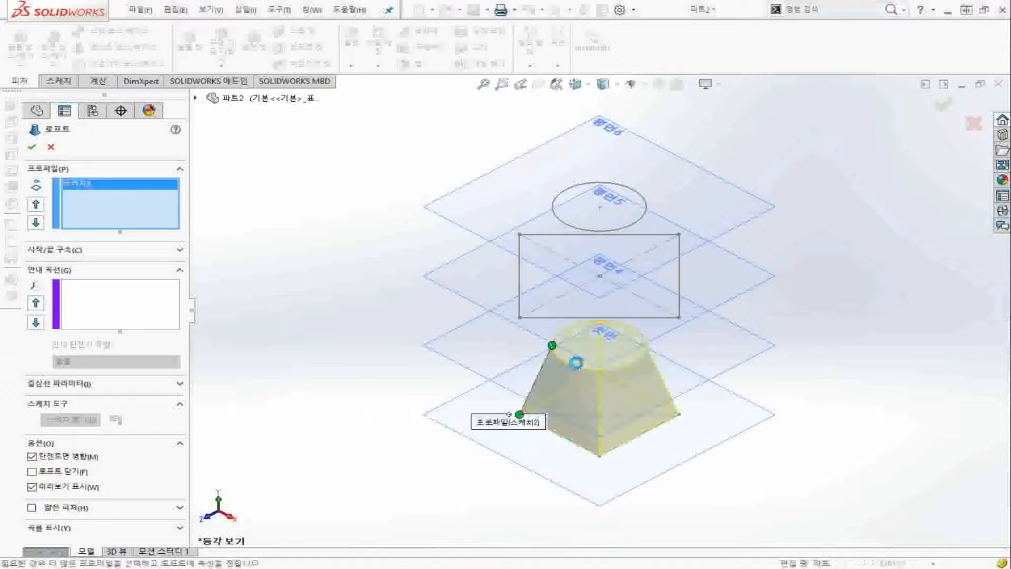
left_click(570, 319)
left_click(586, 231)
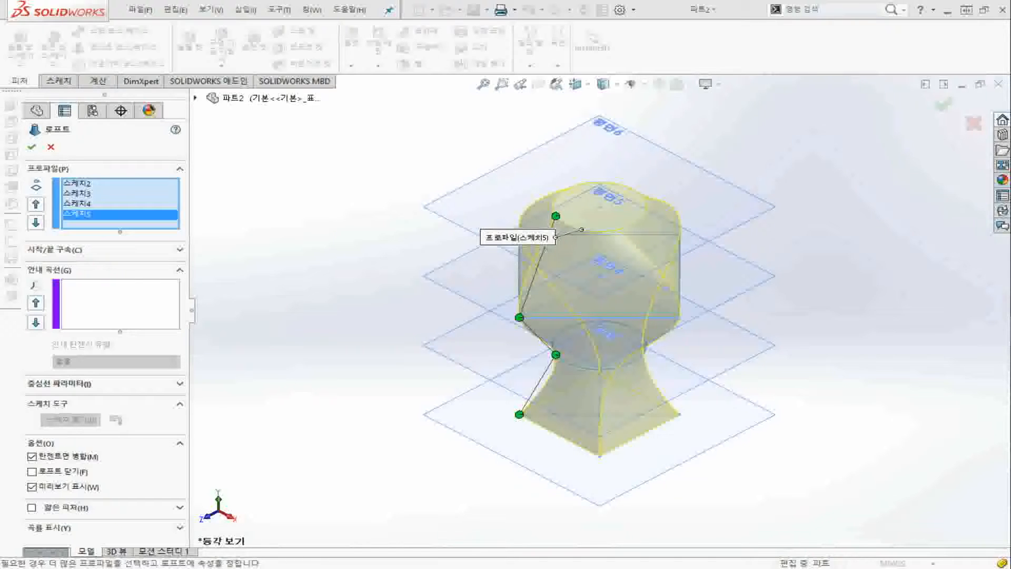
- Twist the loft by moving the 평면5 rectangle's connector to the adjacent corner, and shift the 평면4 circle's connector slightly
middle_click_drag(444, 497, 432, 453)
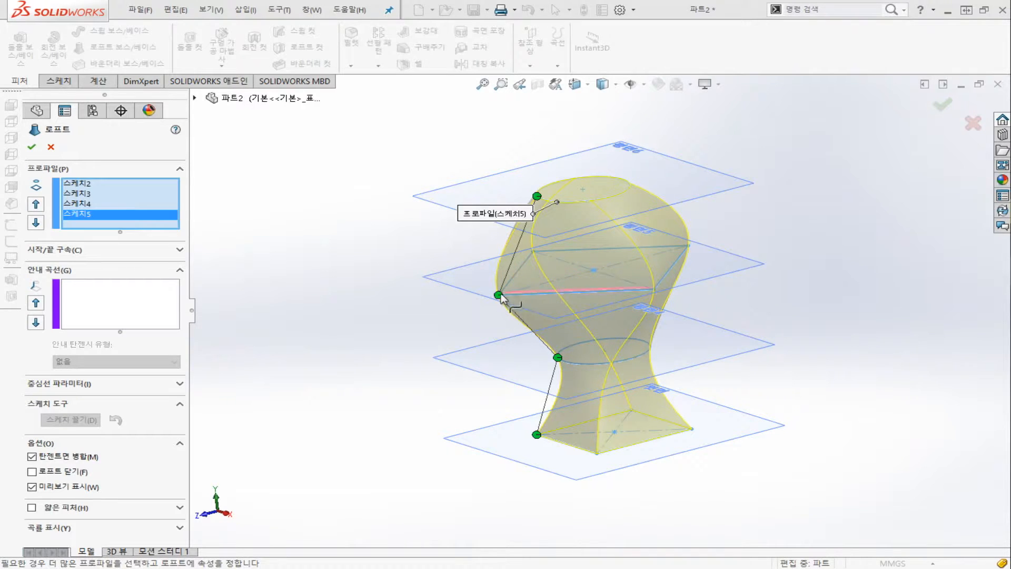
left_click_drag(498, 295, 653, 290)
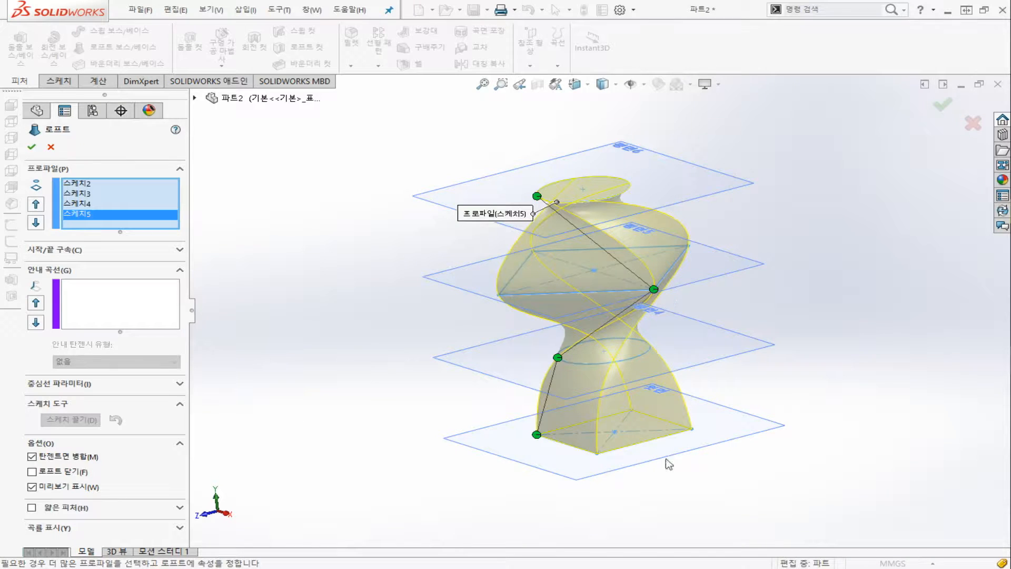
mouse_move(559, 352)
left_mouse_down()
mouse_move(567, 346)
mouse_move(560, 359)
left_mouse_up()
- Realign the loft connectors of all four profiles along the +Z side, using the right side view
key("ctrl+7")
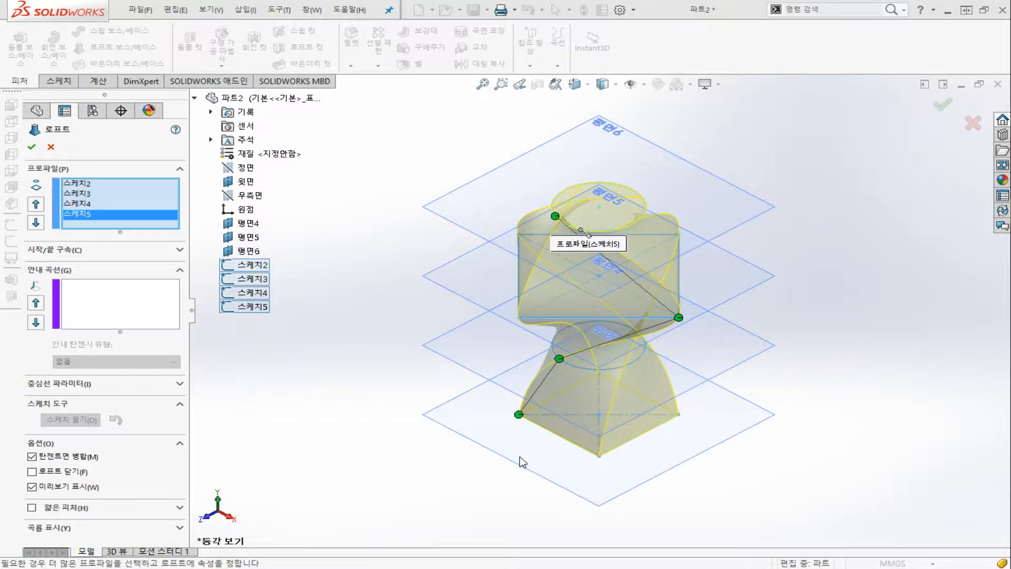
left_click(588, 92)
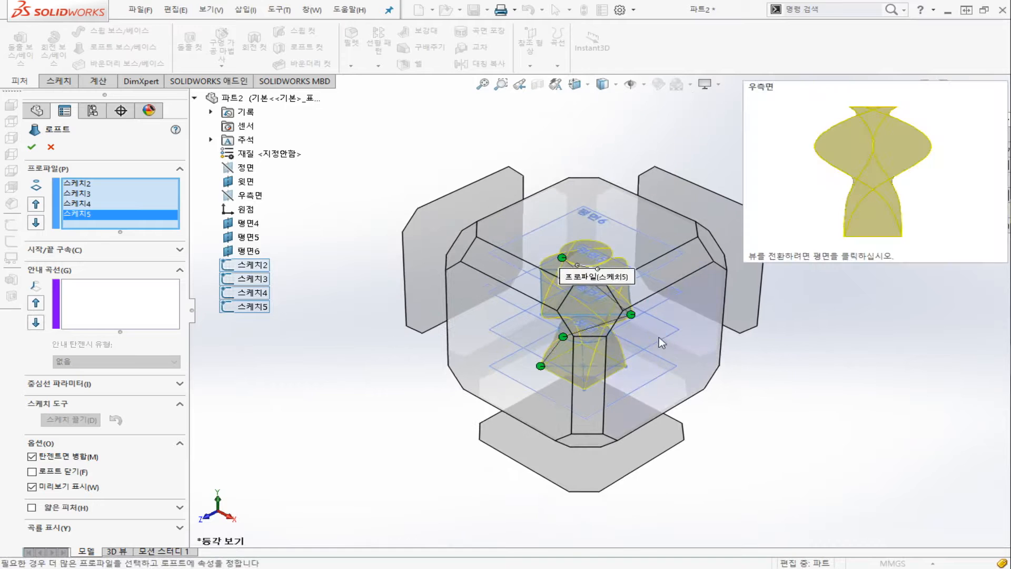
left_click(662, 343)
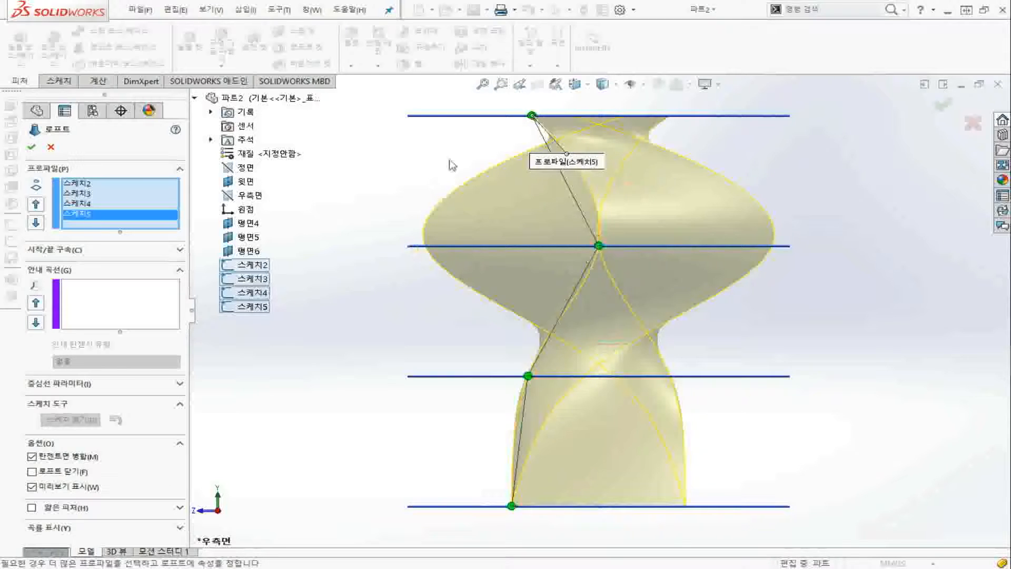
left_click_drag(532, 115, 416, 131)
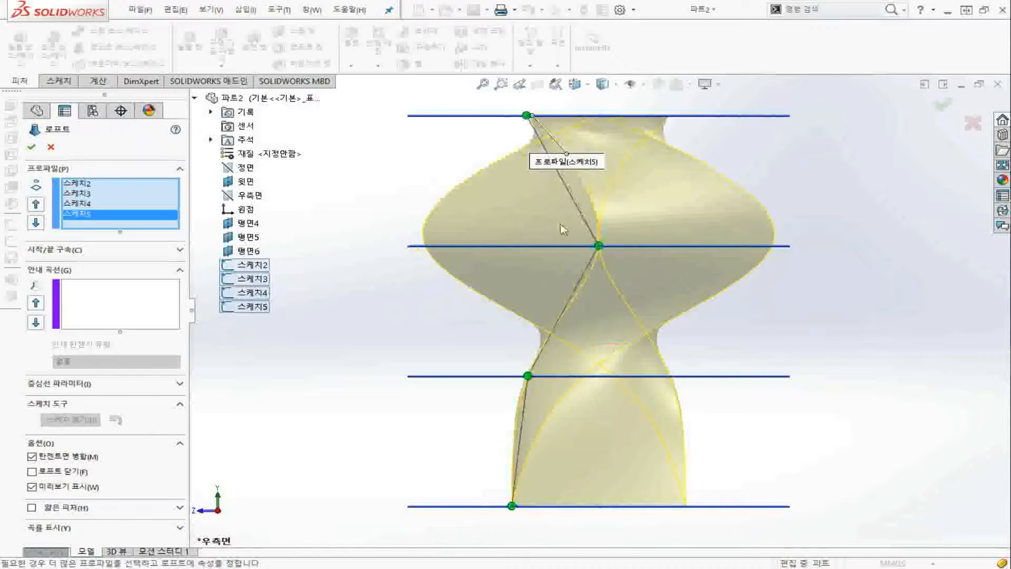
left_click_drag(599, 246, 416, 252)
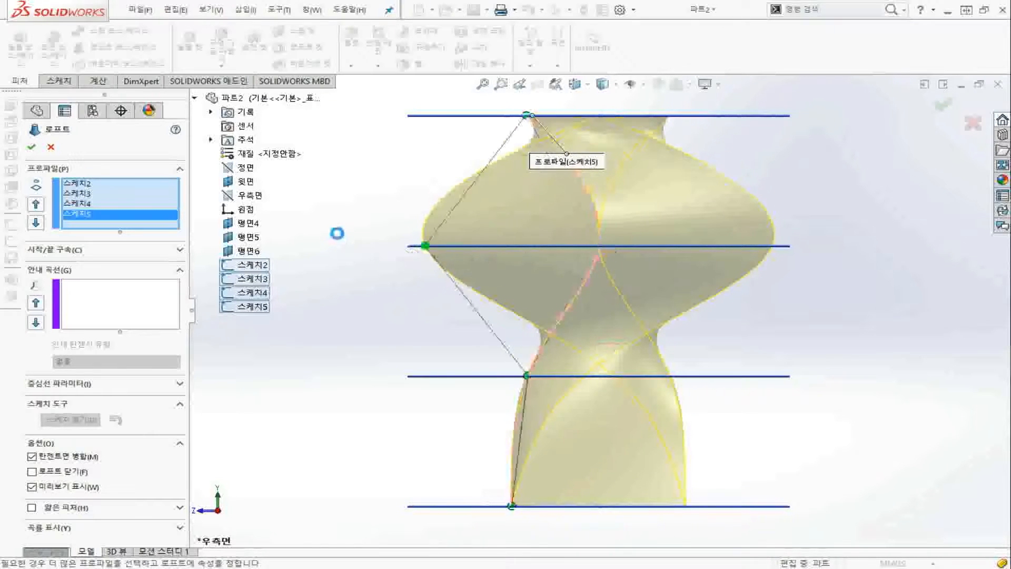
left_click_drag(527, 376, 388, 406)
left_click_drag(516, 512, 395, 499)
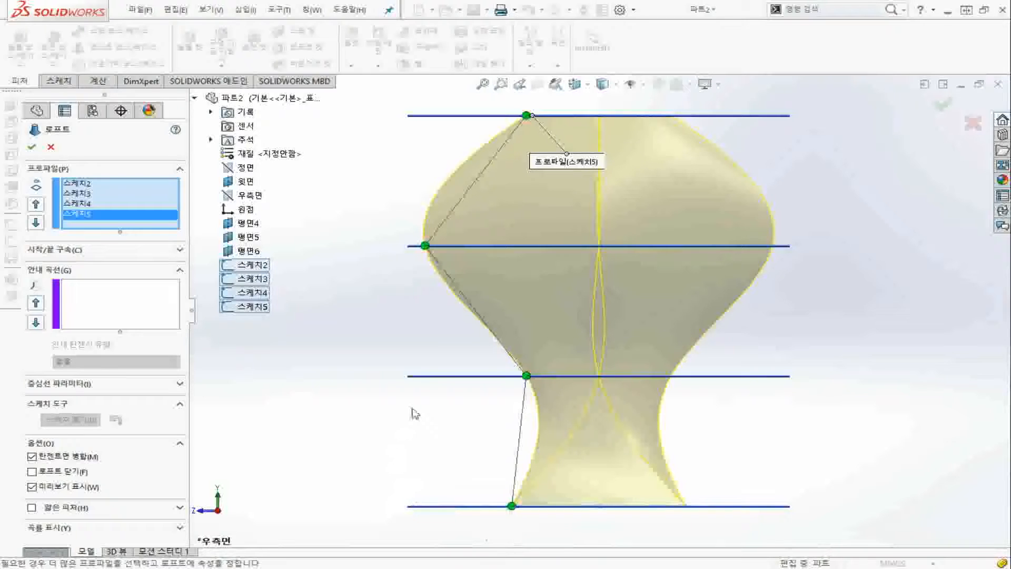
- Expand the loft's start/end constraint settings and shift the two circles' connectors closer to the base square's front corner
key("ctrl+7")
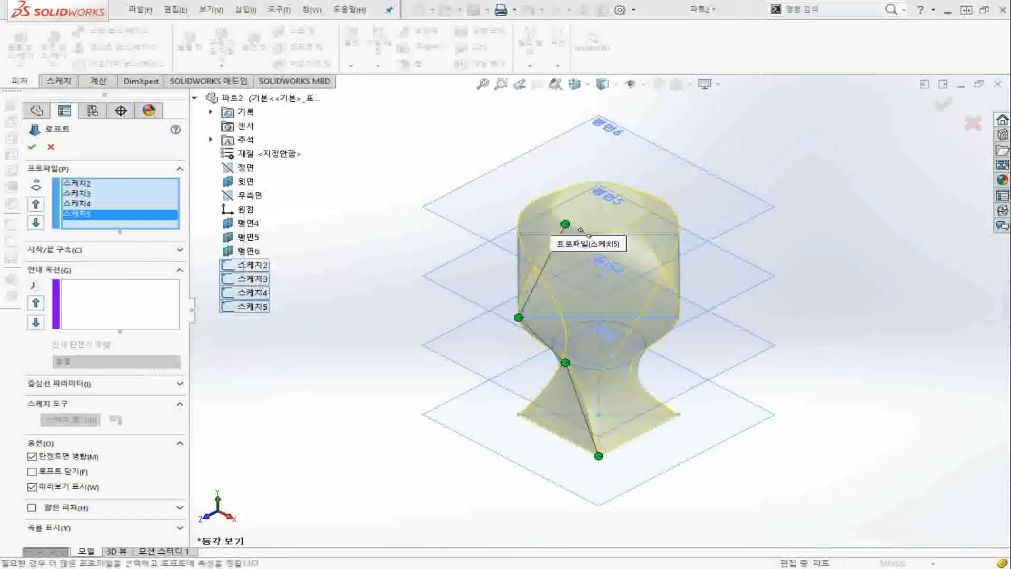
left_click(179, 250)
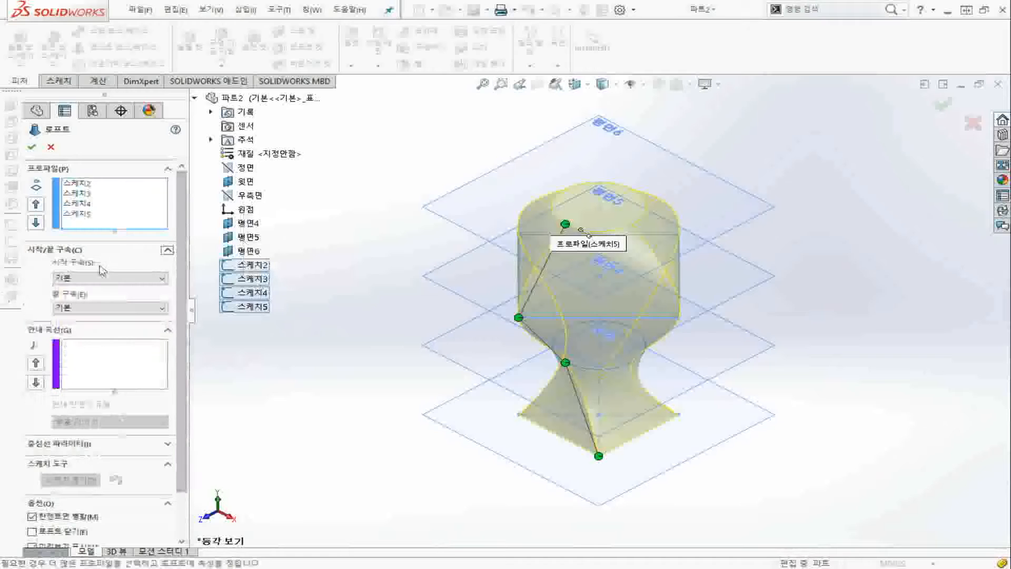
left_click_drag(581, 230, 580, 229)
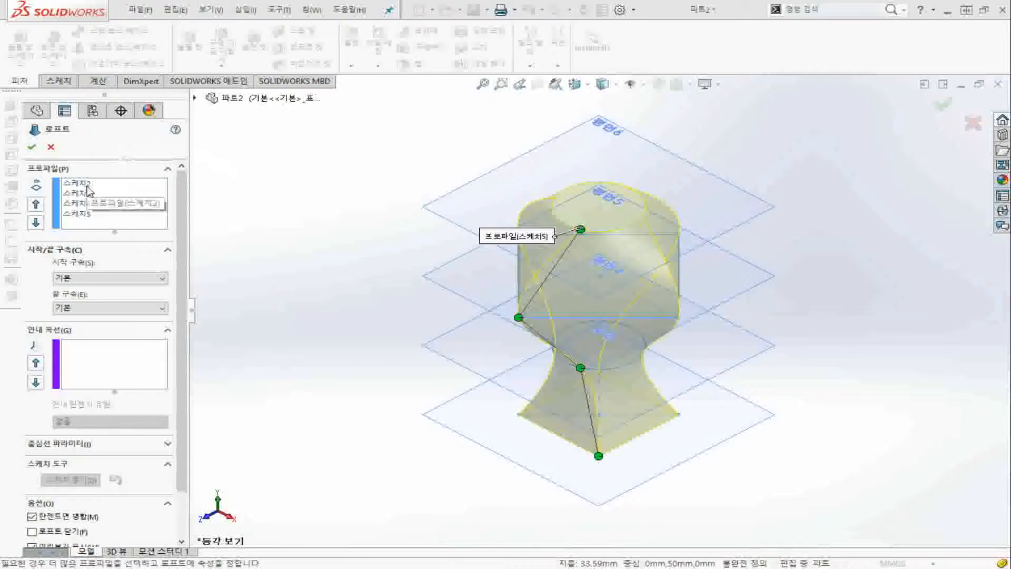
- Highlight the loft's first and last profiles, 스케치2 and 스케치5, and set the start constraint to 프로파일에 수직
left_click(87, 185)
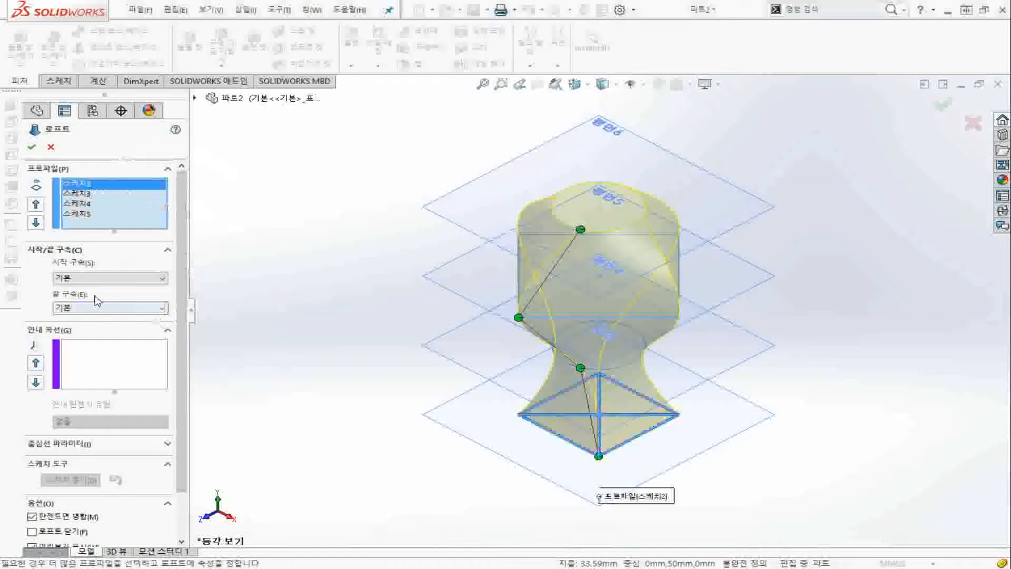
left_click(91, 214)
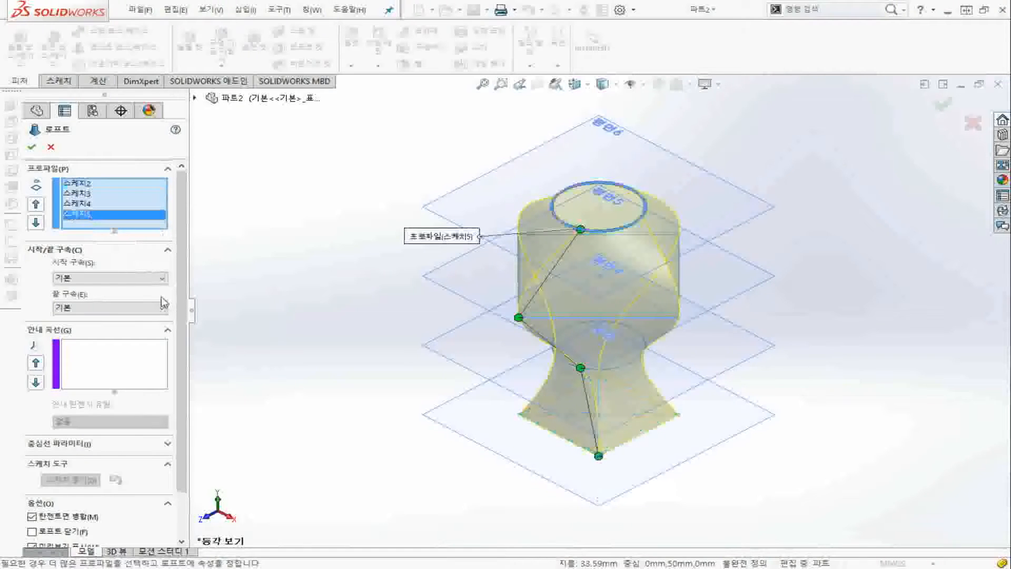
left_click(90, 184)
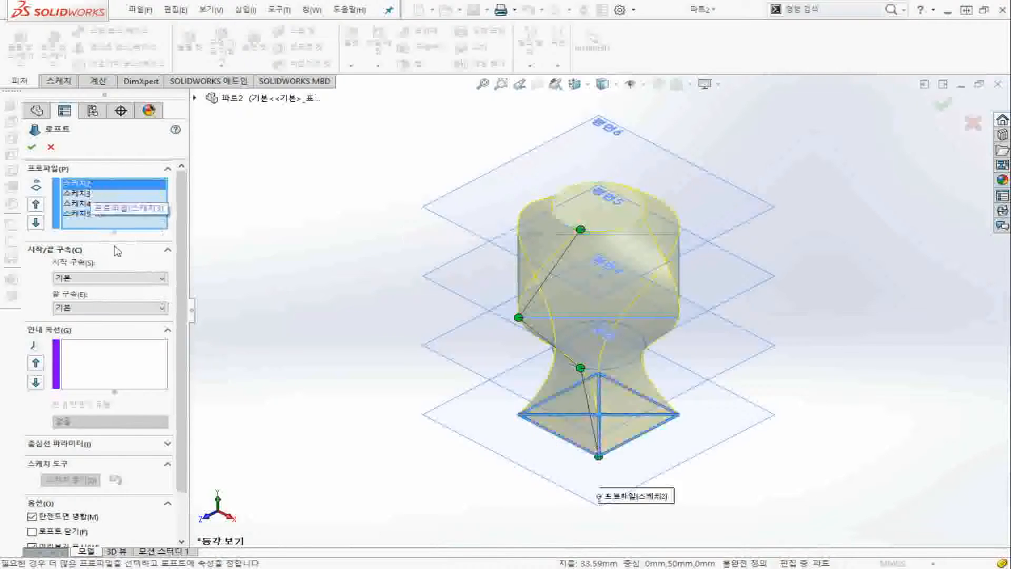
left_click(108, 278)
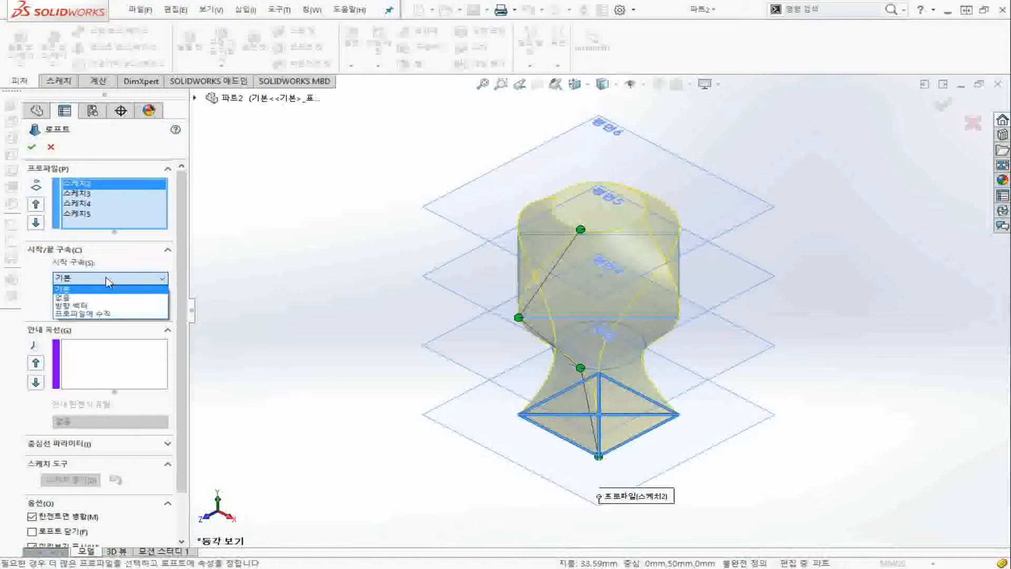
left_click(108, 282)
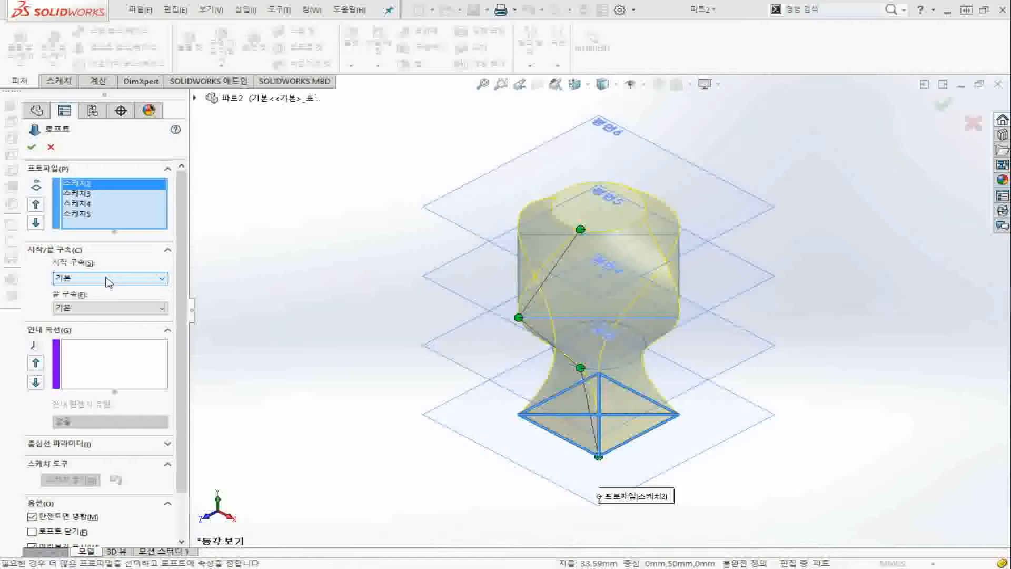
left_click(121, 283)
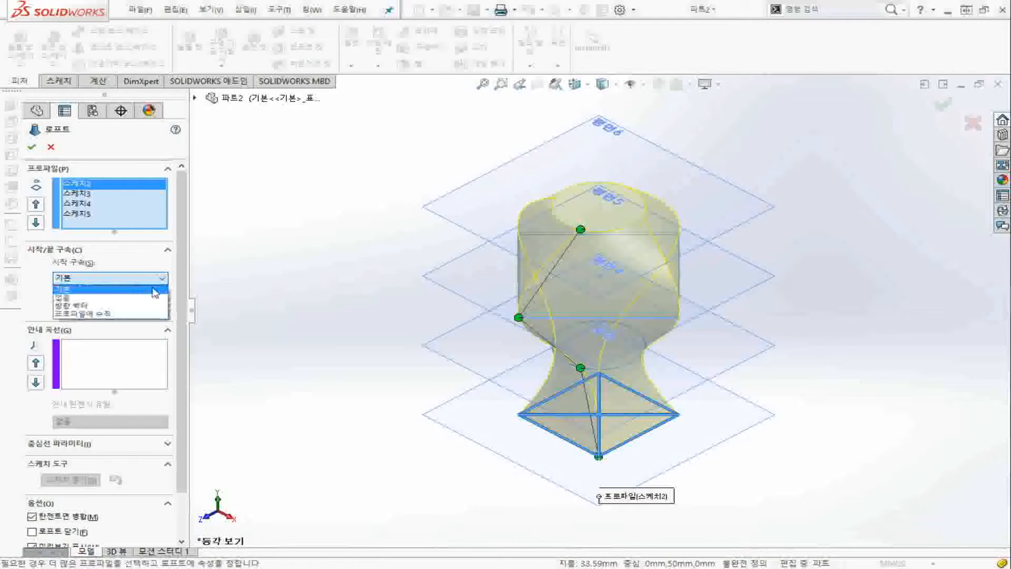
left_click(151, 315)
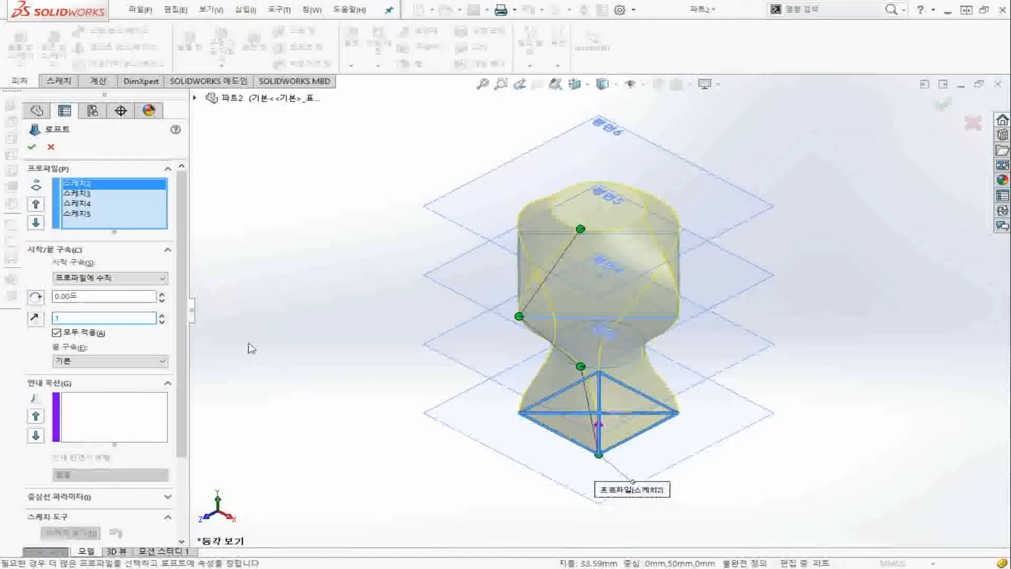
- Raise the loft's start tangent length to 1.9 and reduce it to 1.4, using the right side view
key("ctrl+4")
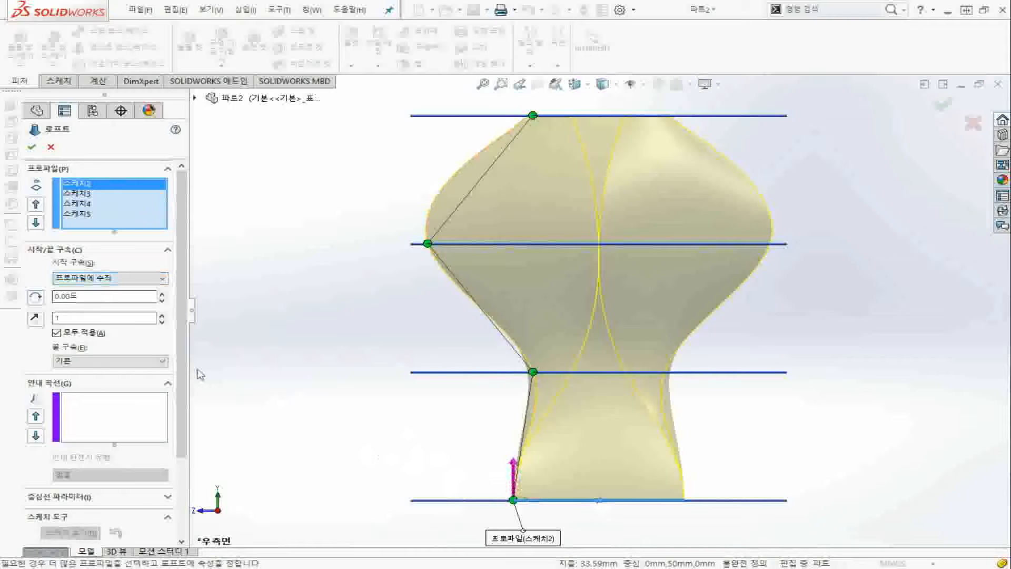
double_click(103, 318)
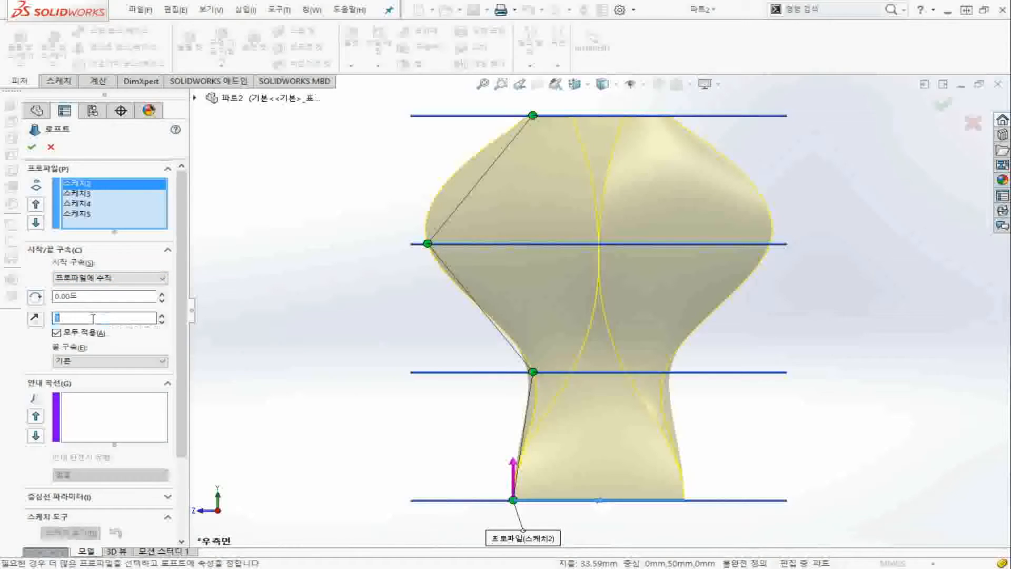
left_click(162, 315)
left_click(163, 315)
left_click(162, 315)
left_click(162, 315)
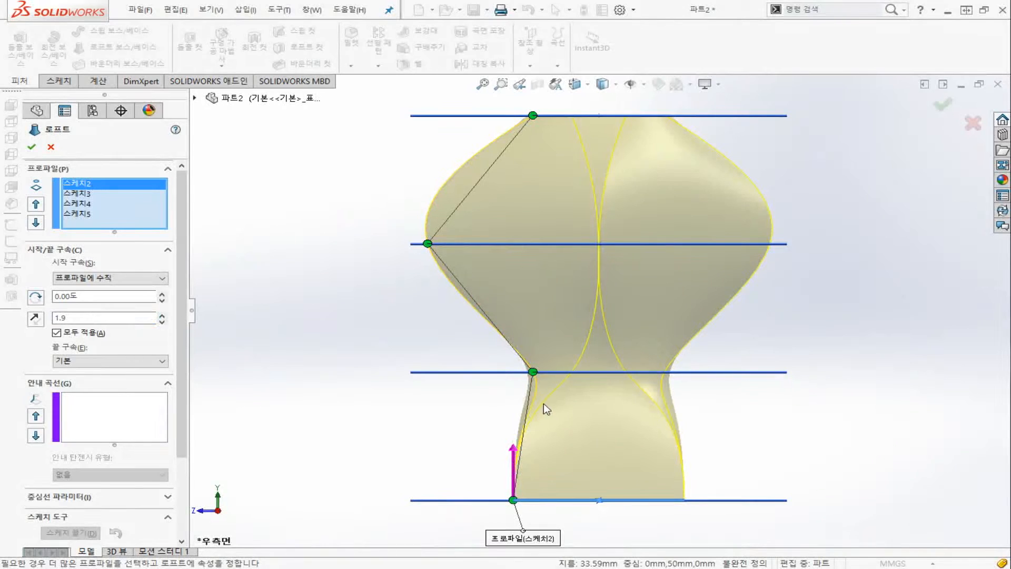
left_click(161, 315)
left_click(161, 322)
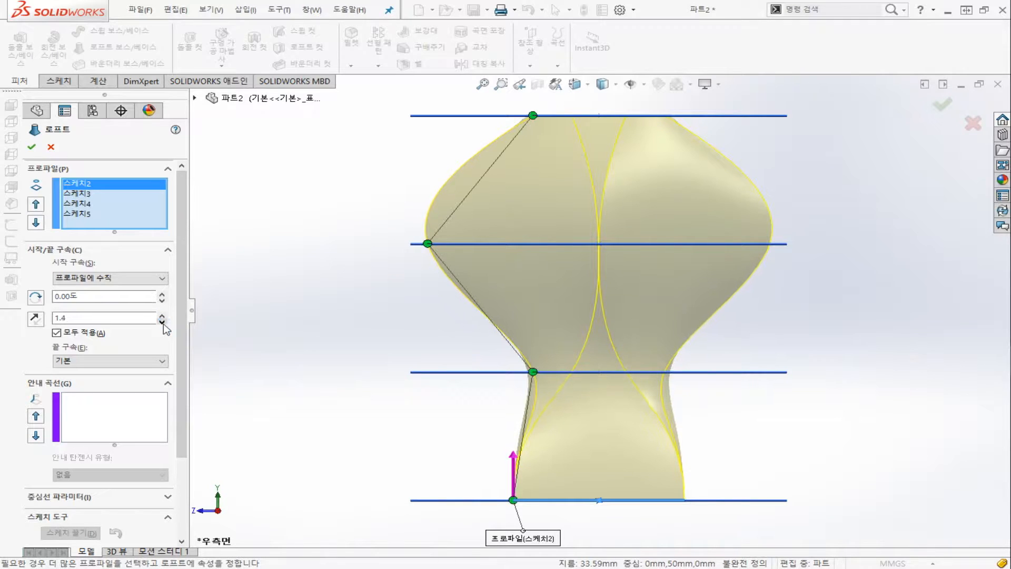
- Try a start draft angle of 60 degrees on the loft and set it back to 0 degrees
left_click(95, 296)
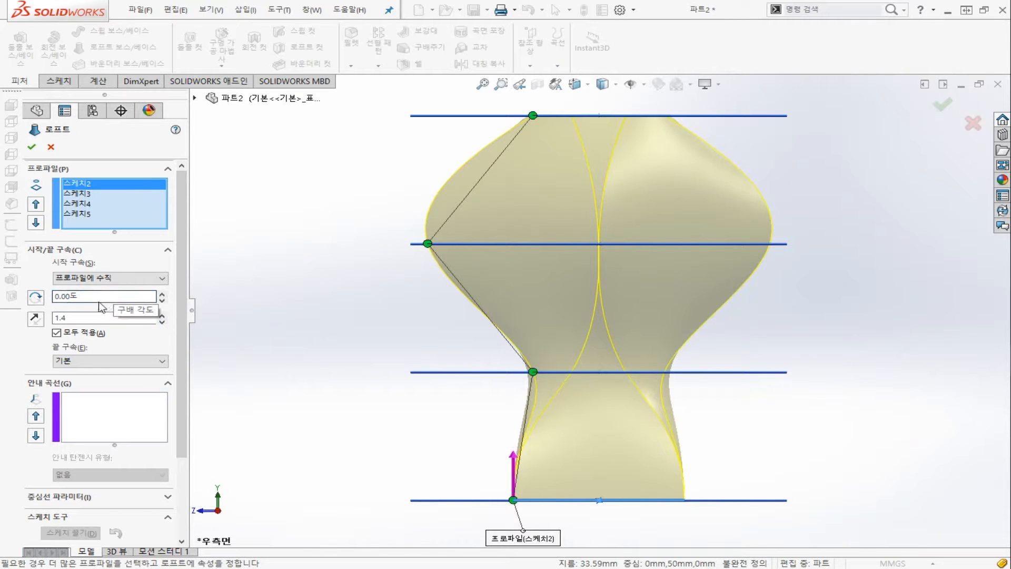
double_click(104, 296)
type("60")
key("Return")
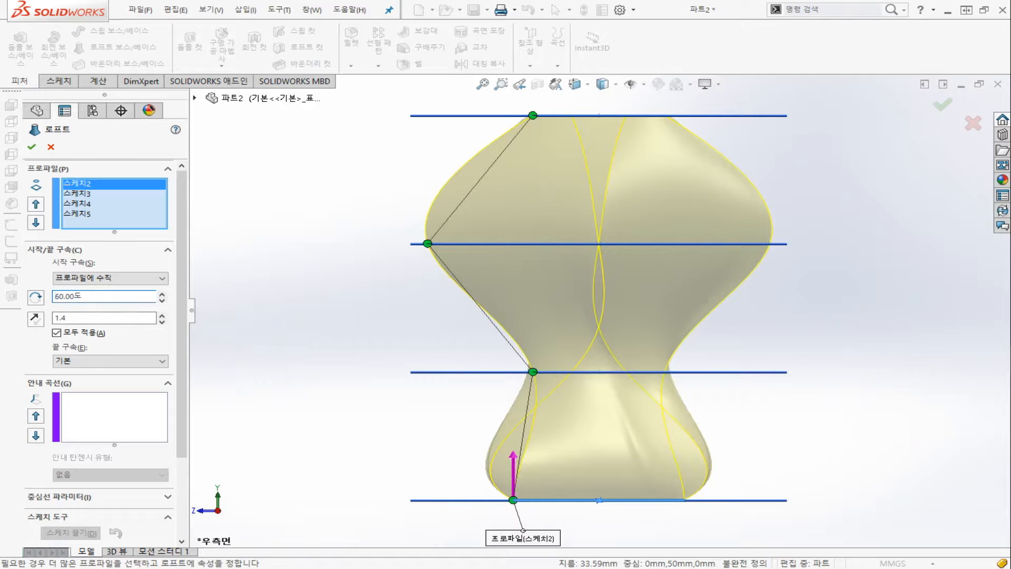
double_click(102, 298)
type("0")
key("Return")
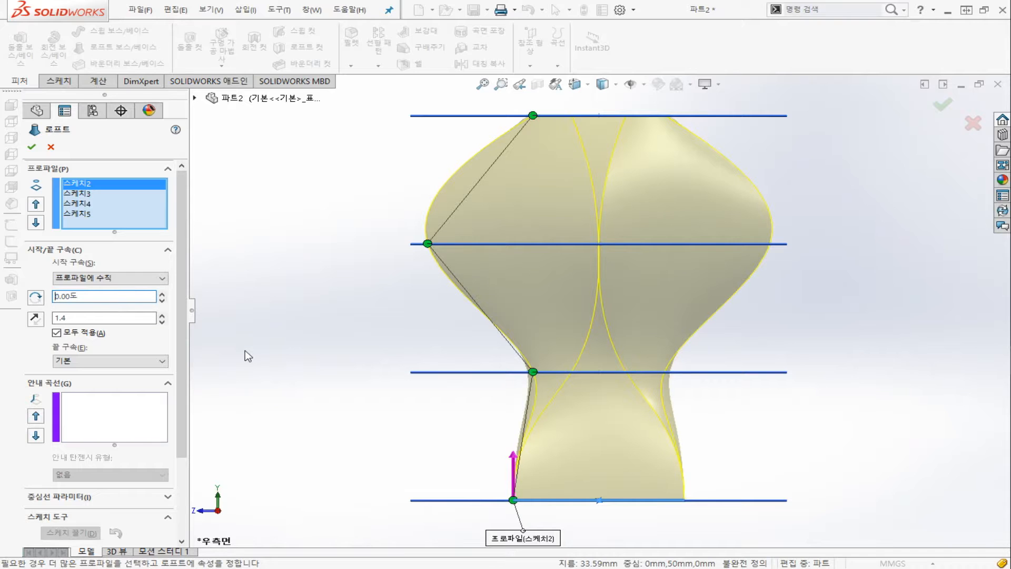
- Change the loft's start constraint to 방향 벡터 and use 평면6 as the direction reference
left_click(139, 281)
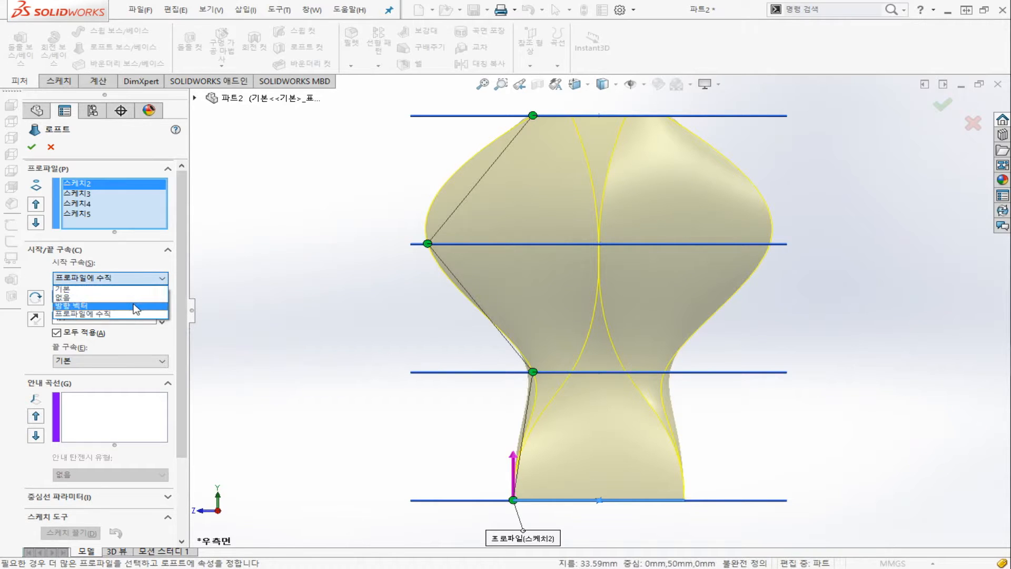
left_click(136, 306)
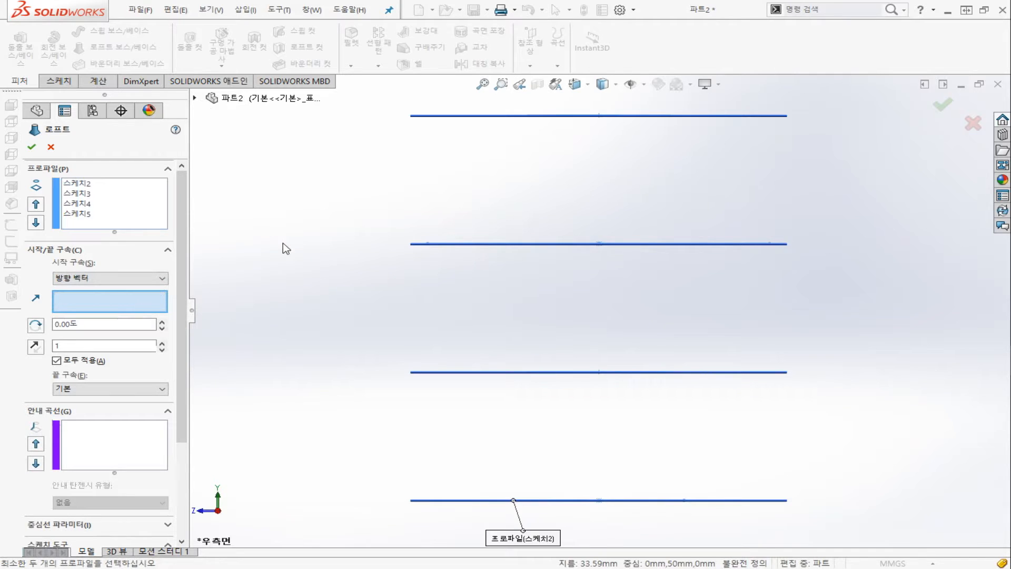
key("ctrl+7")
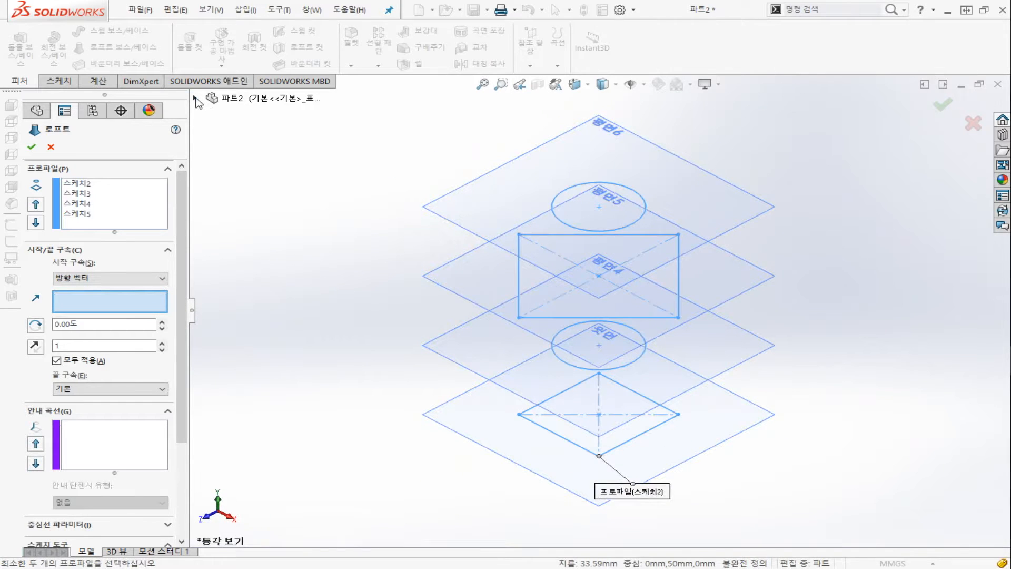
left_click(195, 98)
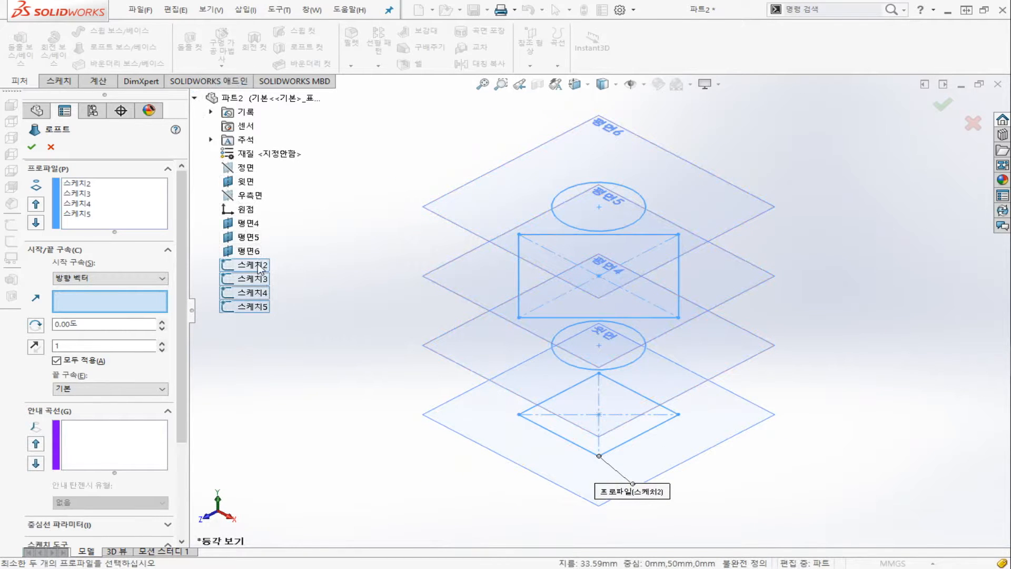
left_click(258, 264)
left_click(119, 302)
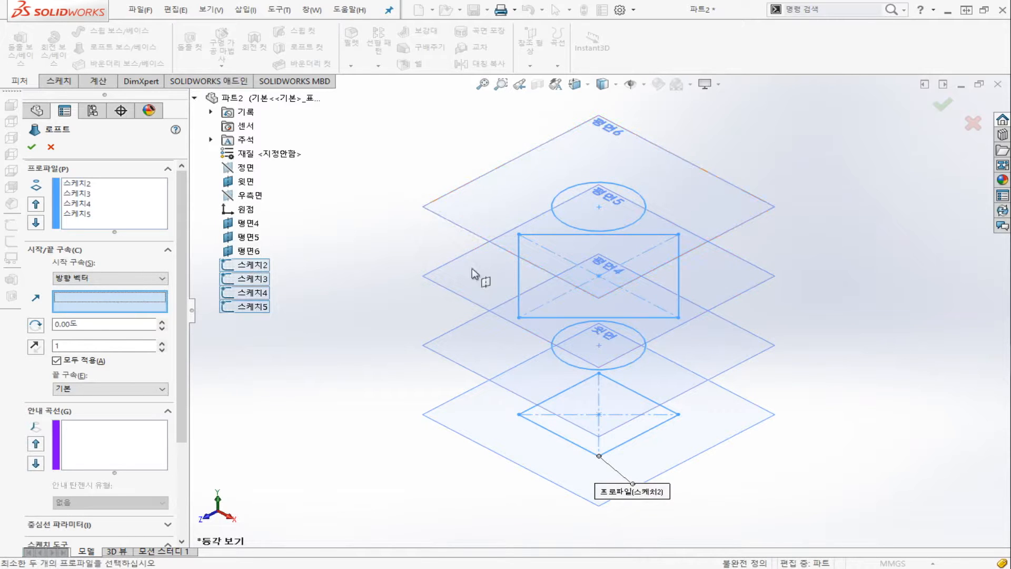
left_click(480, 238)
middle_click_drag(426, 456, 421, 374)
middle_click_drag(426, 332, 421, 365)
- Try the other horizontal planes as the start direction reference, including 평면4
left_click(125, 298)
left_click(480, 289)
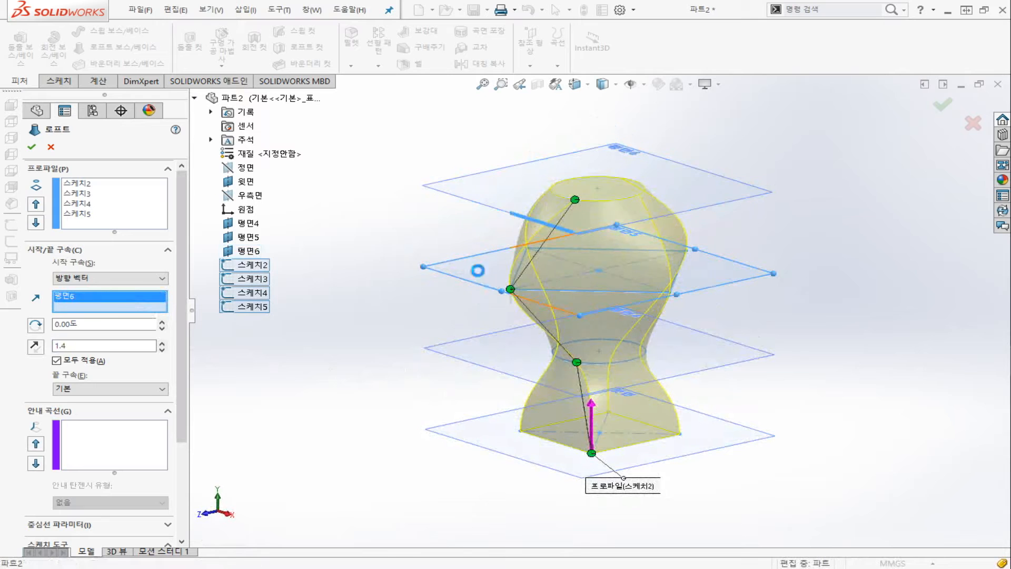
left_click(500, 352)
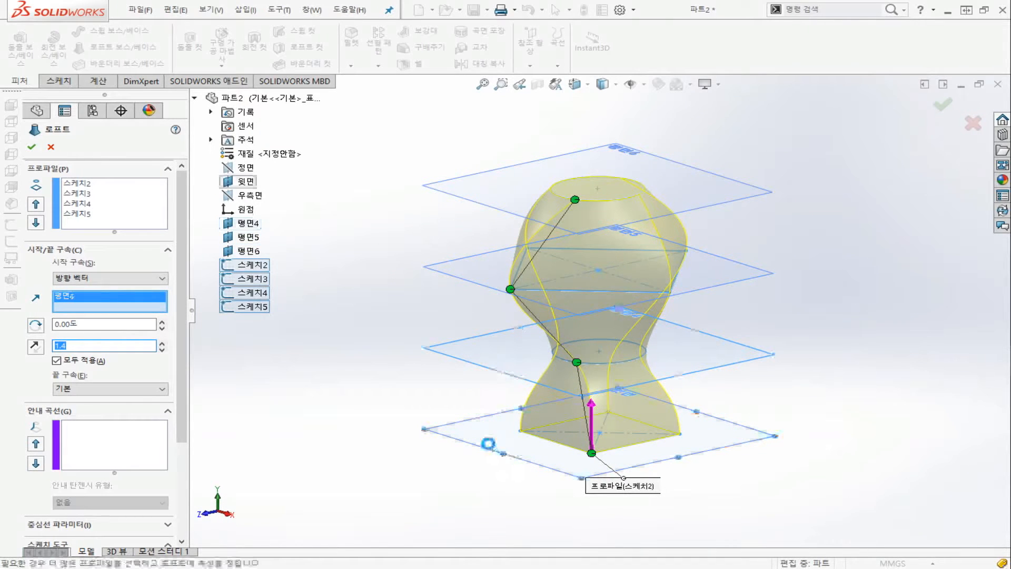
left_click(501, 288)
left_click(508, 210)
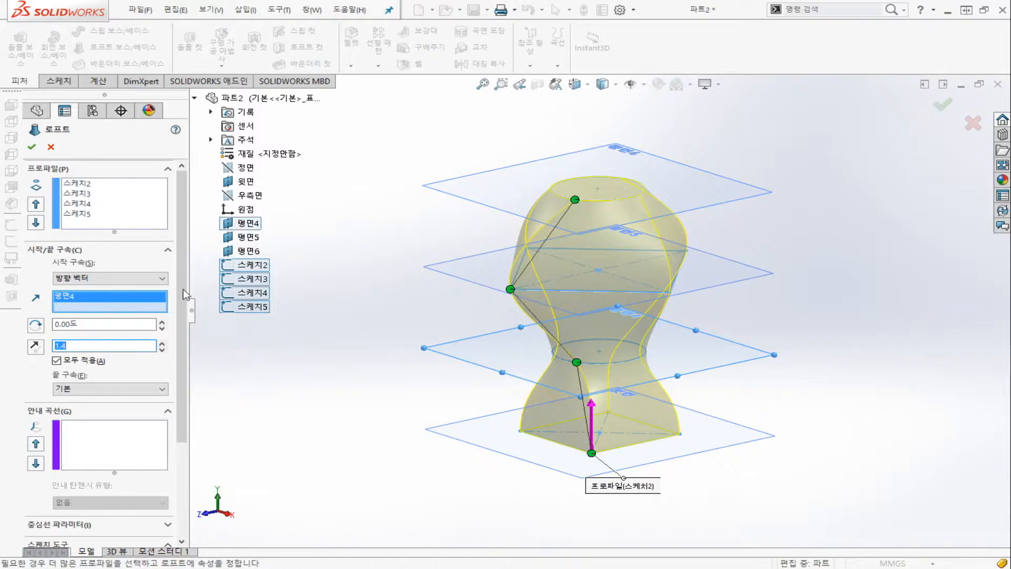
left_click(98, 295)
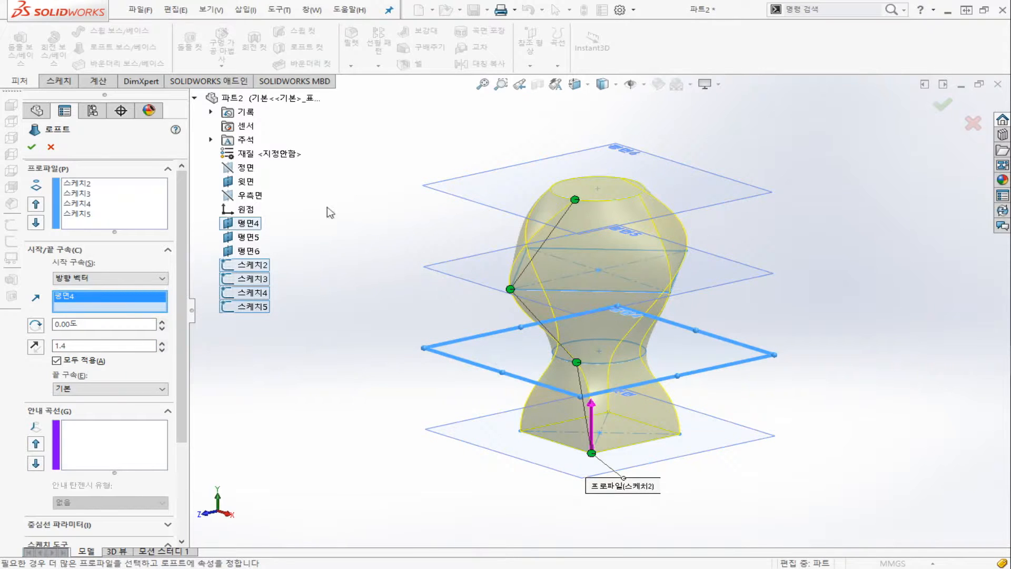
- Try 정면 and 우측면 as the start direction reference, and return the start constraint to 기본
left_click(245, 167)
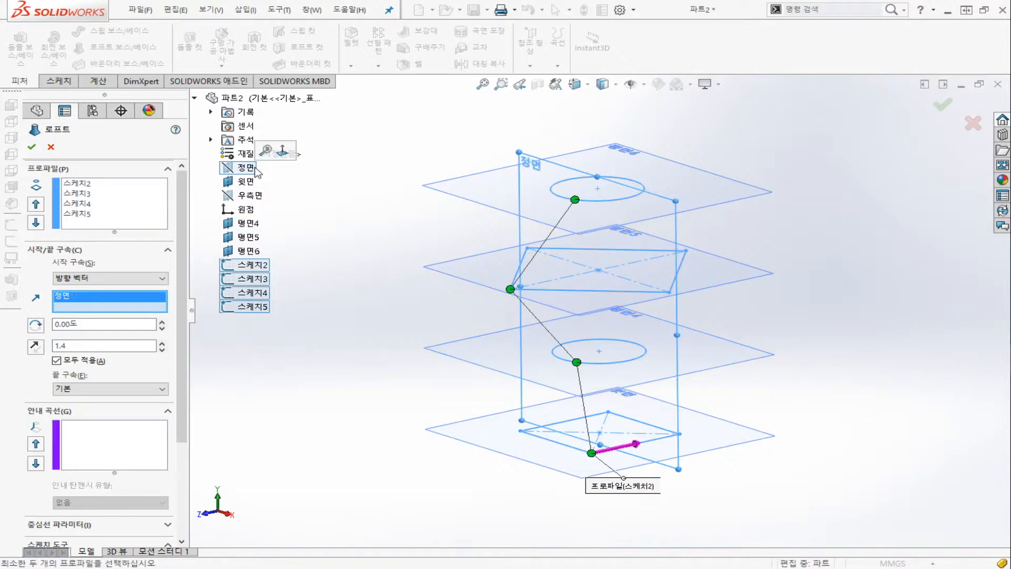
left_click(246, 197)
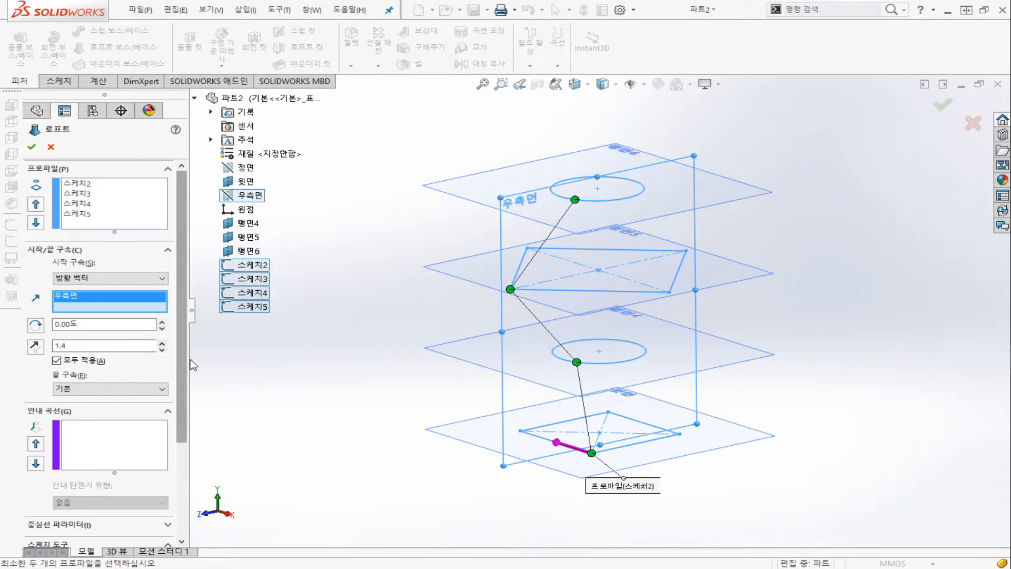
left_click(133, 283)
left_click(128, 291)
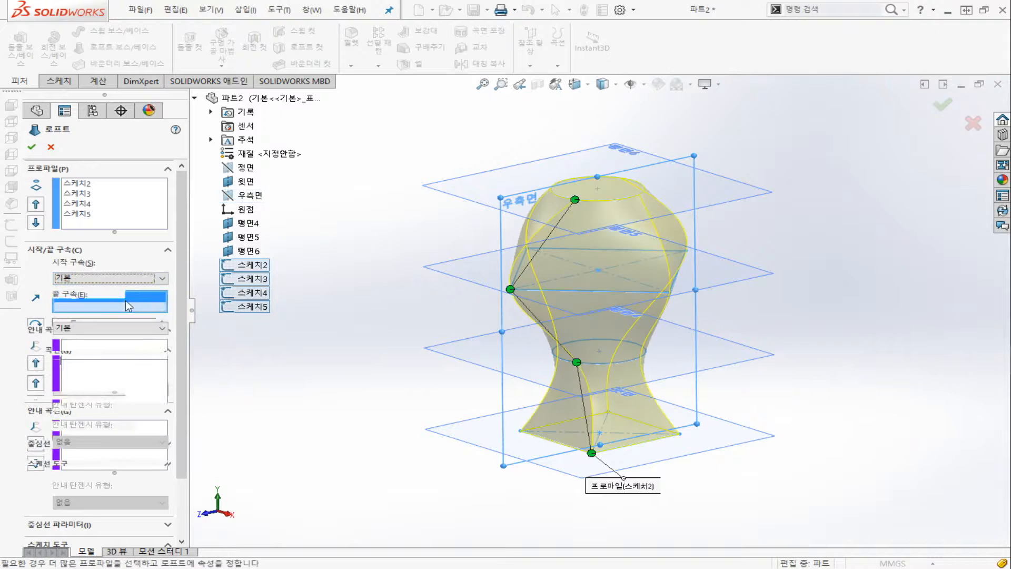
- Set the loft's end constraint to 프로파일에 수직 and vary its tangent length, finishing at 1
left_click(126, 308)
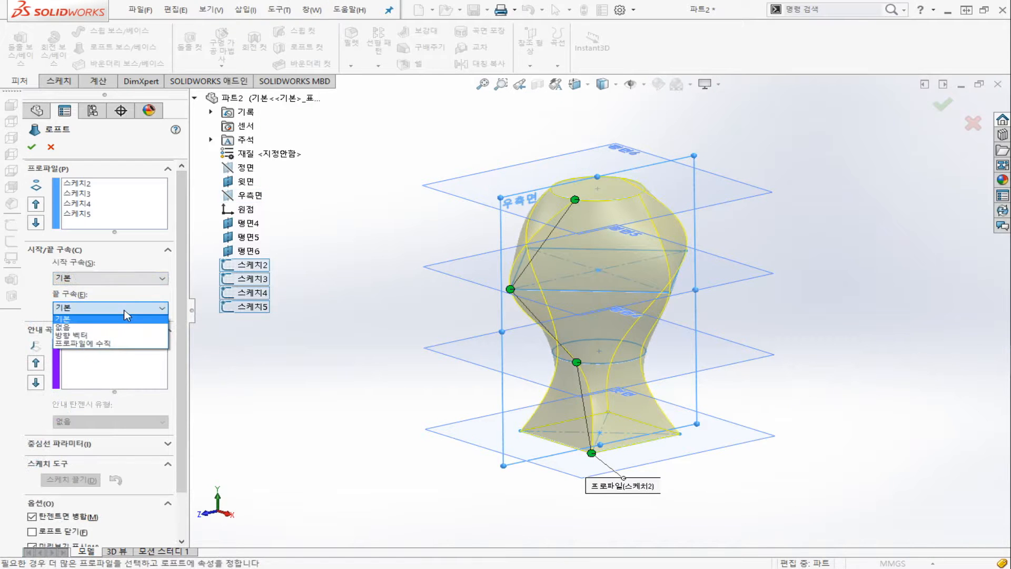
left_click(122, 344)
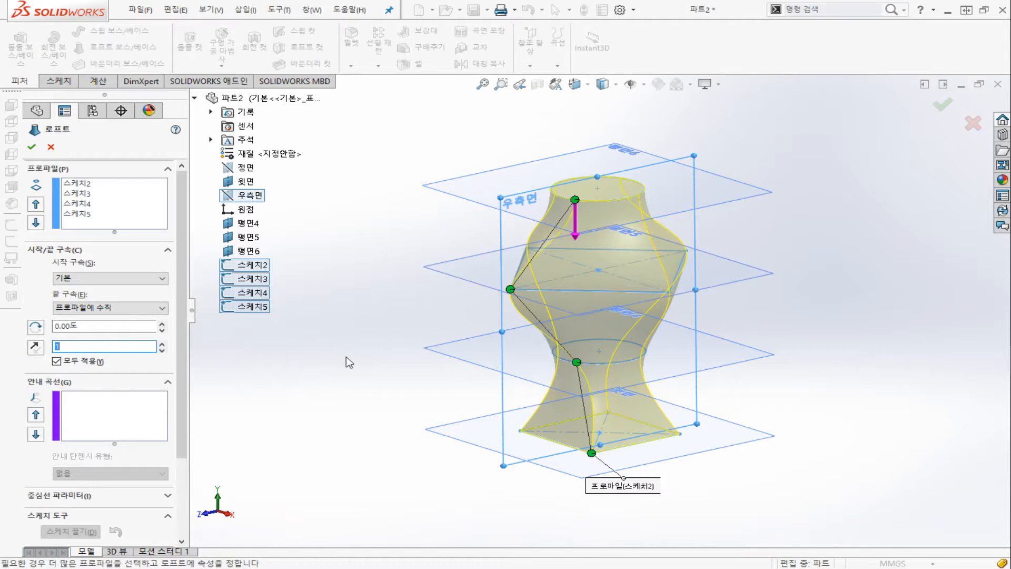
key("ctrl+4")
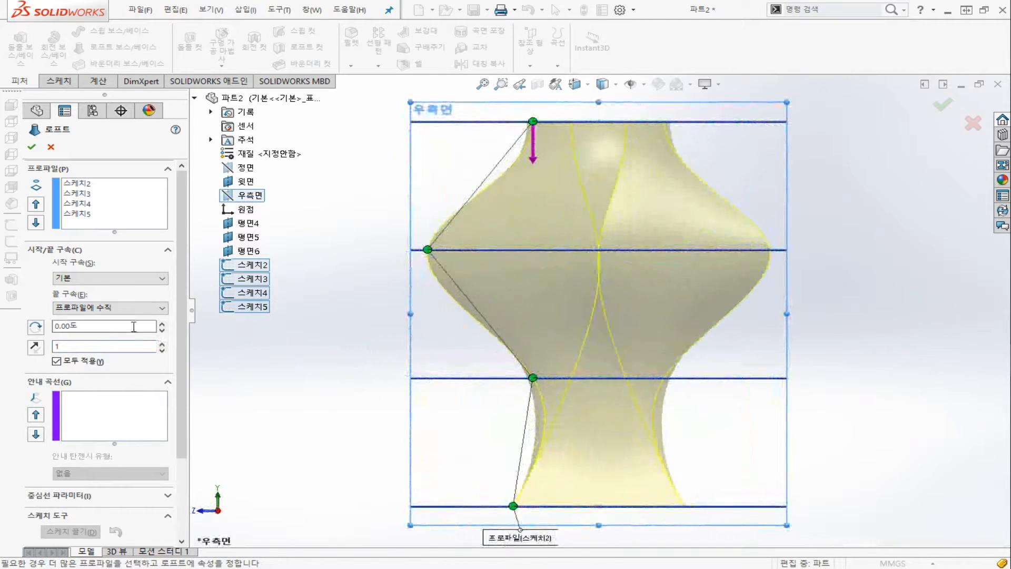
left_click(164, 345)
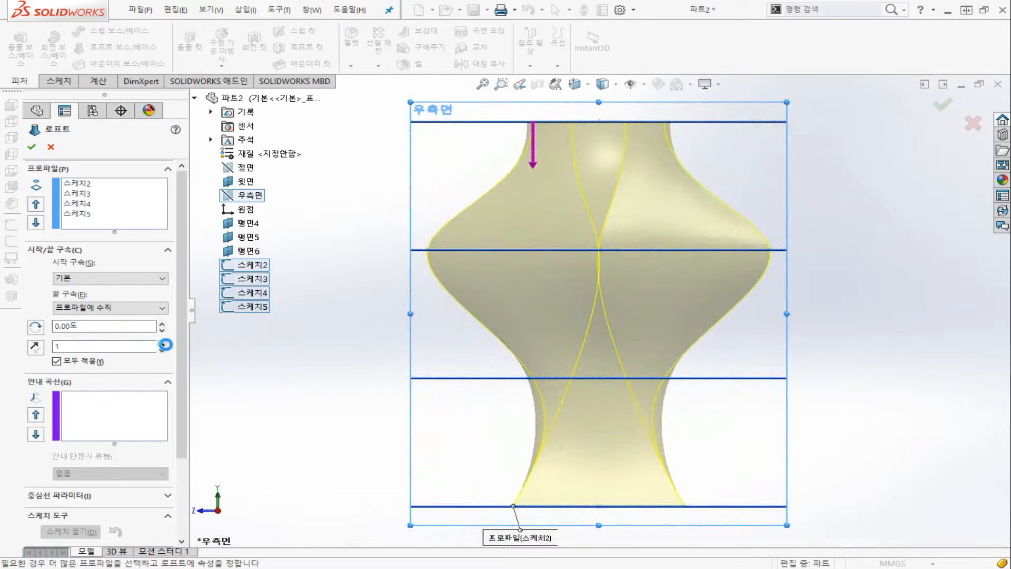
left_click(165, 352)
left_click(162, 351)
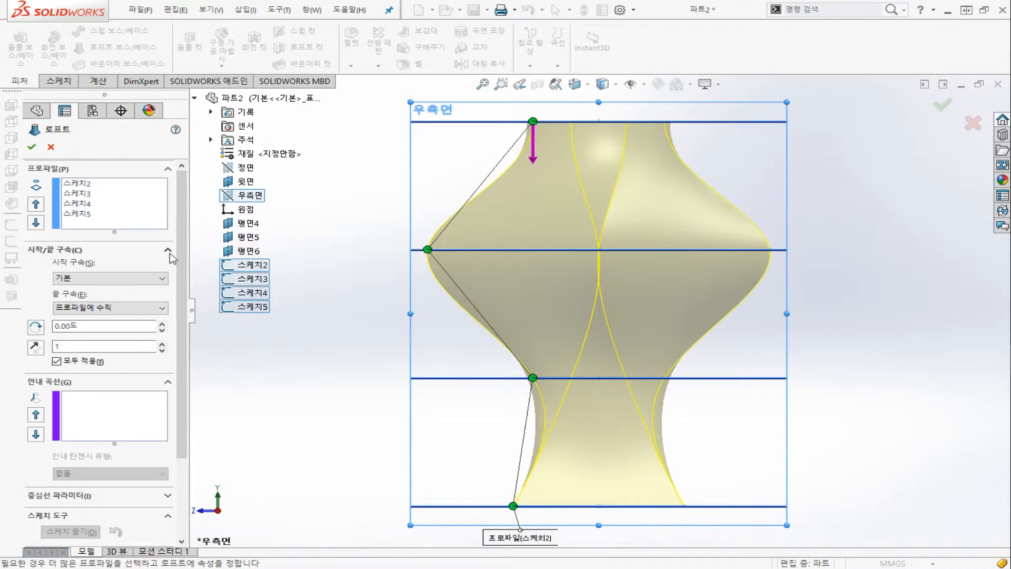
- Reset the loft's end constraint to 기본 and cancel the loft feature
left_click(156, 307)
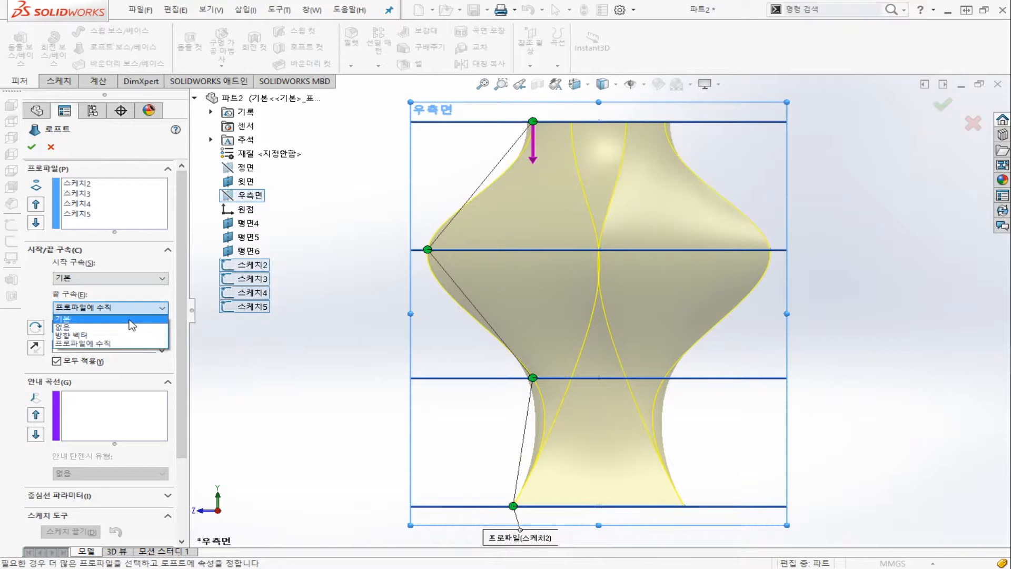
left_click(132, 318)
left_click(168, 250)
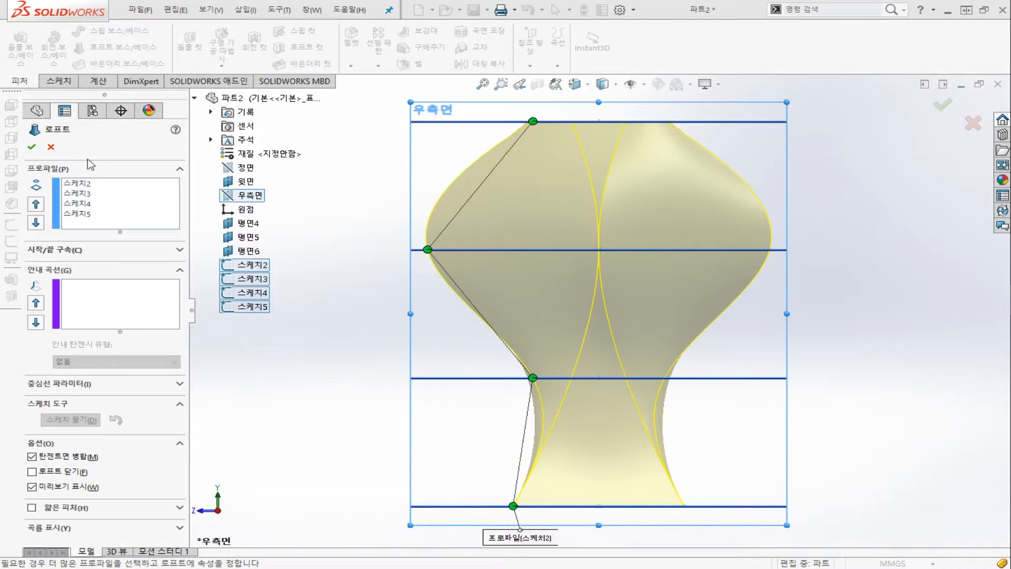
left_click(51, 147)
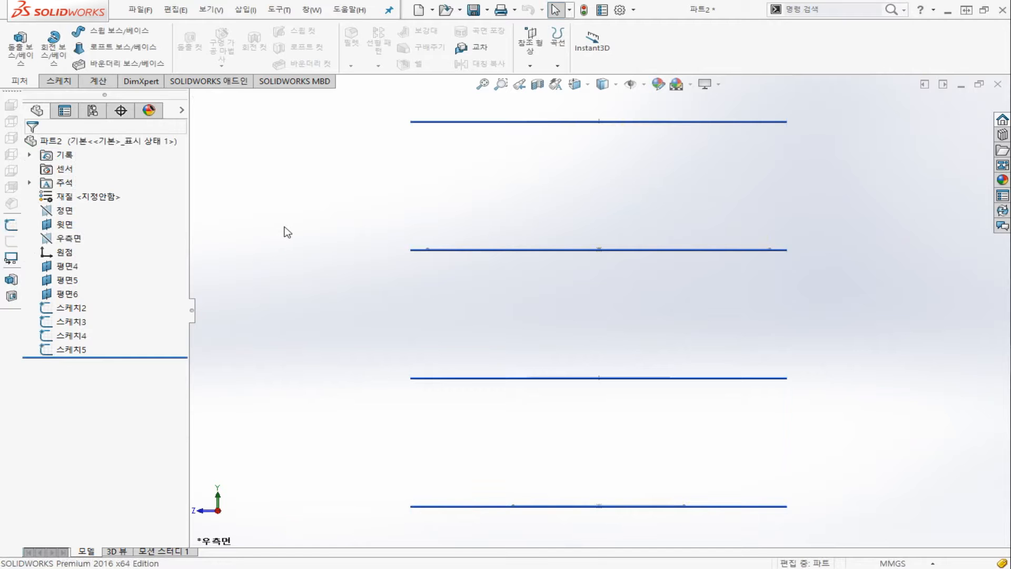
left_click(58, 81)
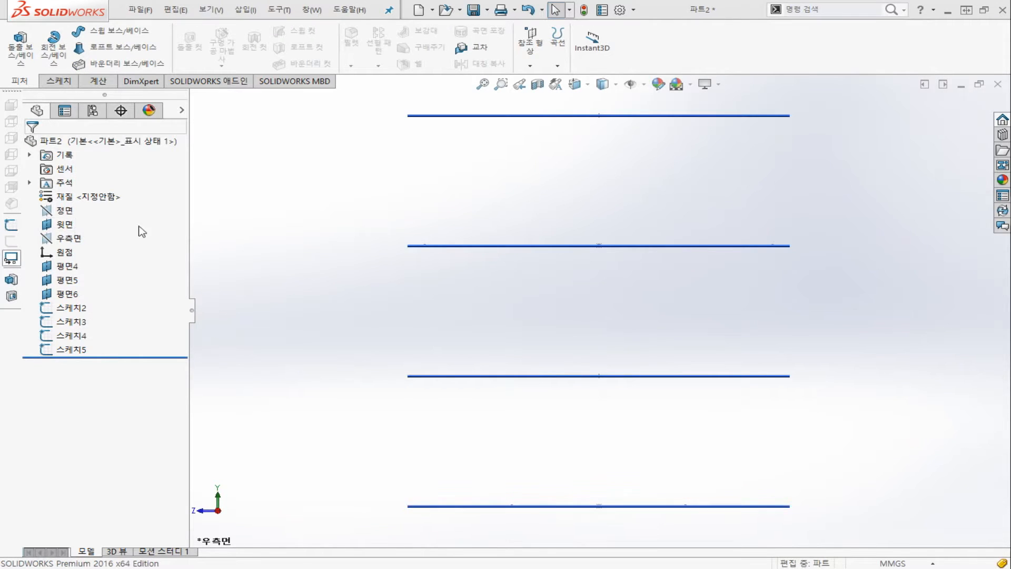
- Orient the view normal to 정면 and hide the planes 윗면, 평면4, 평면5 and 평면6
mouse_move(284, 236)
middle_mouse_down()
mouse_move(286, 228)
mouse_move(293, 246)
middle_mouse_up()
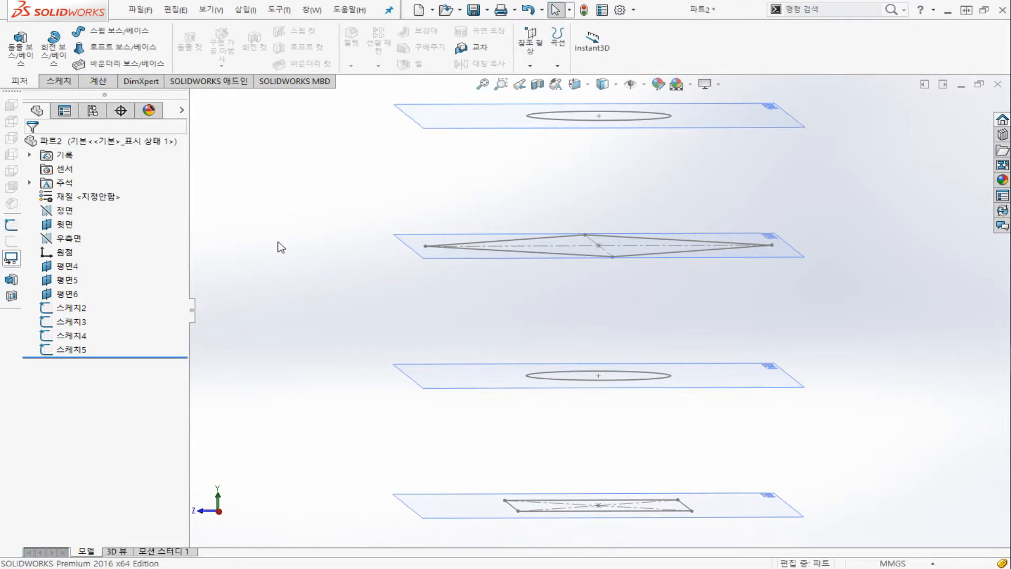
left_click(64, 211)
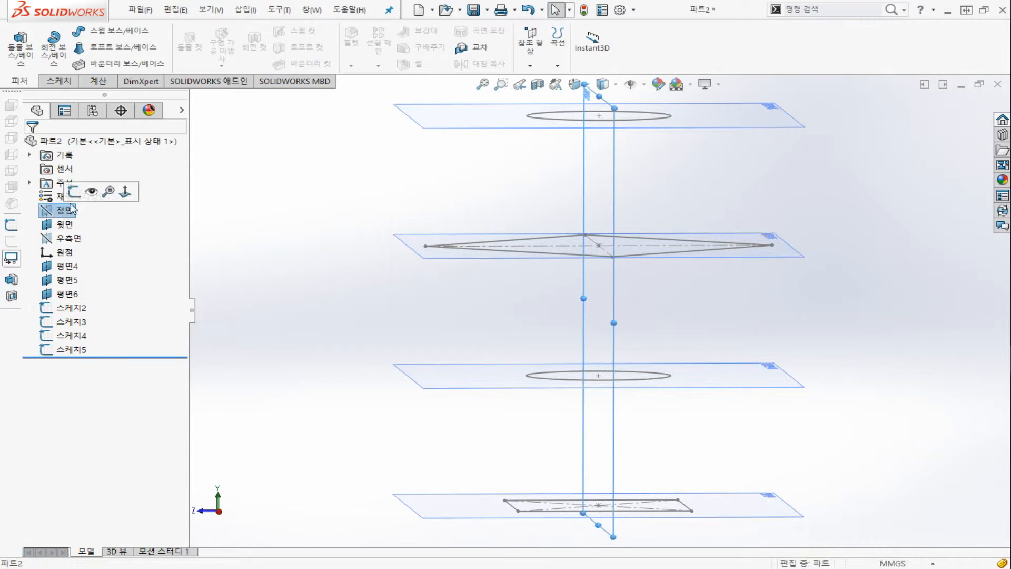
left_click(123, 192)
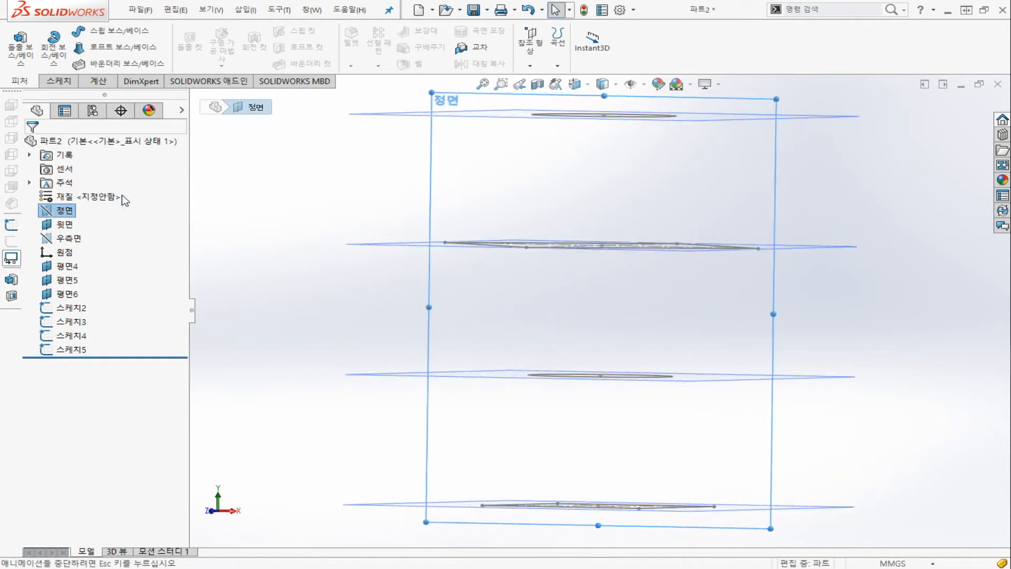
left_click(64, 224)
left_click(74, 267, "ctrl")
left_click(68, 280, "ctrl")
left_click(68, 293, "ctrl")
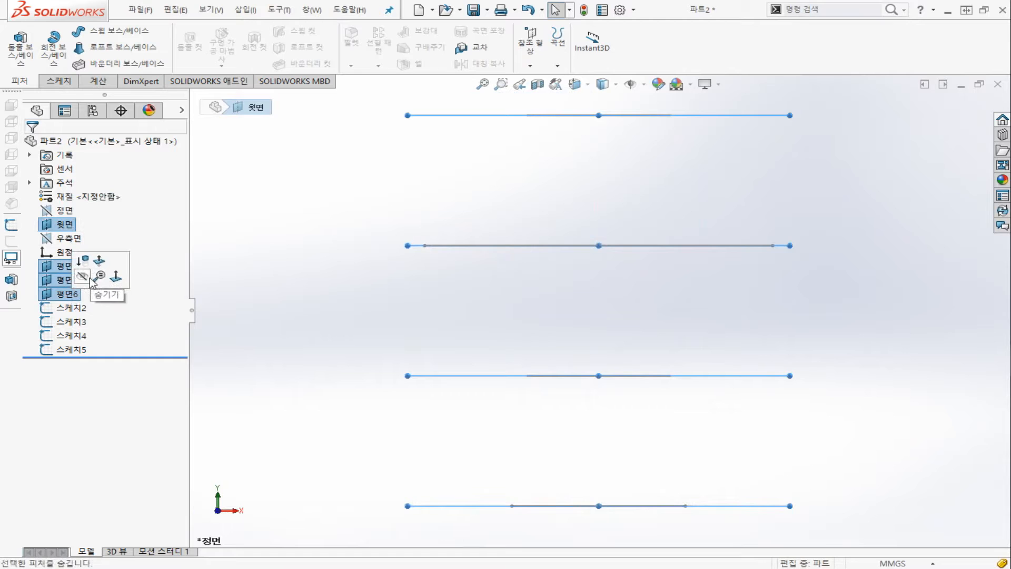
left_click(82, 276)
- On 정면, sketch a spline through the left ends of all four profiles, from the top circle down to the bottom square
left_click(71, 212)
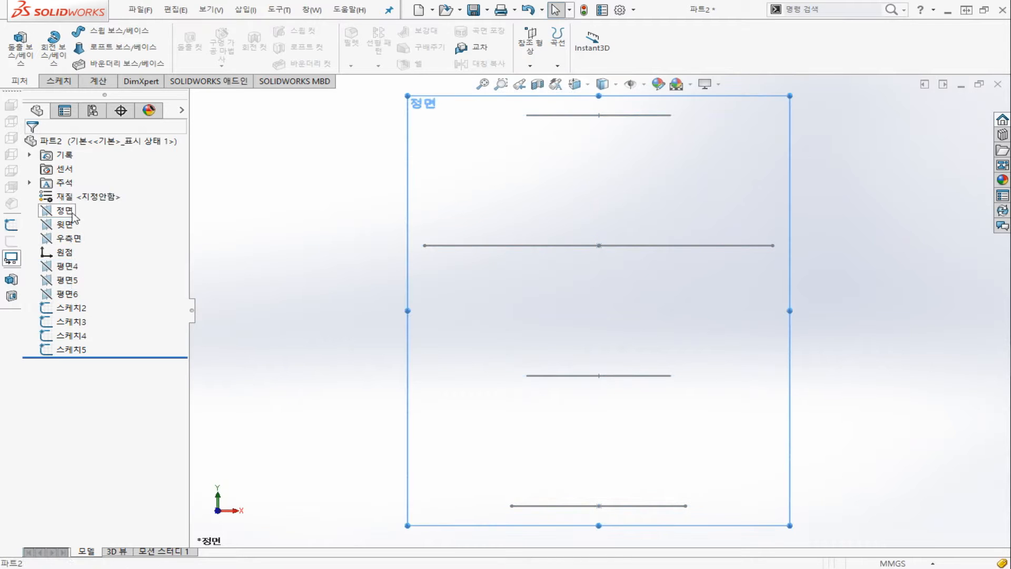
left_click(62, 85)
left_click(20, 47)
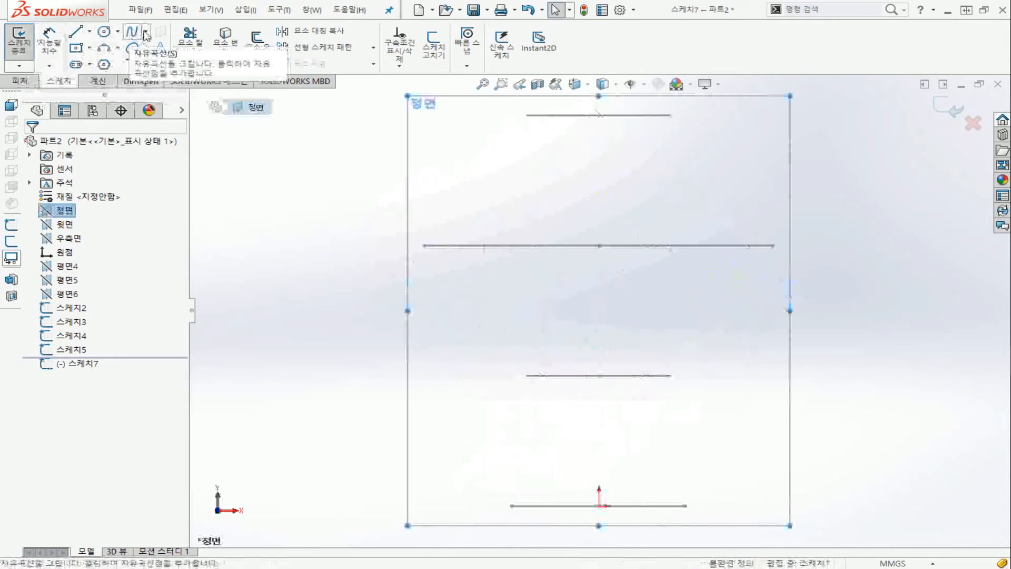
left_click(146, 32)
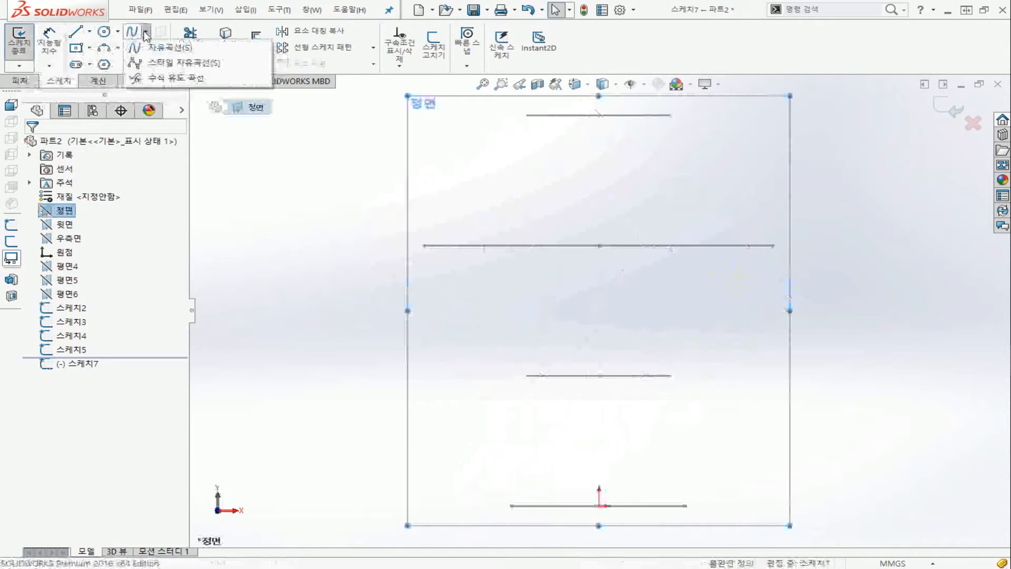
left_click(153, 48)
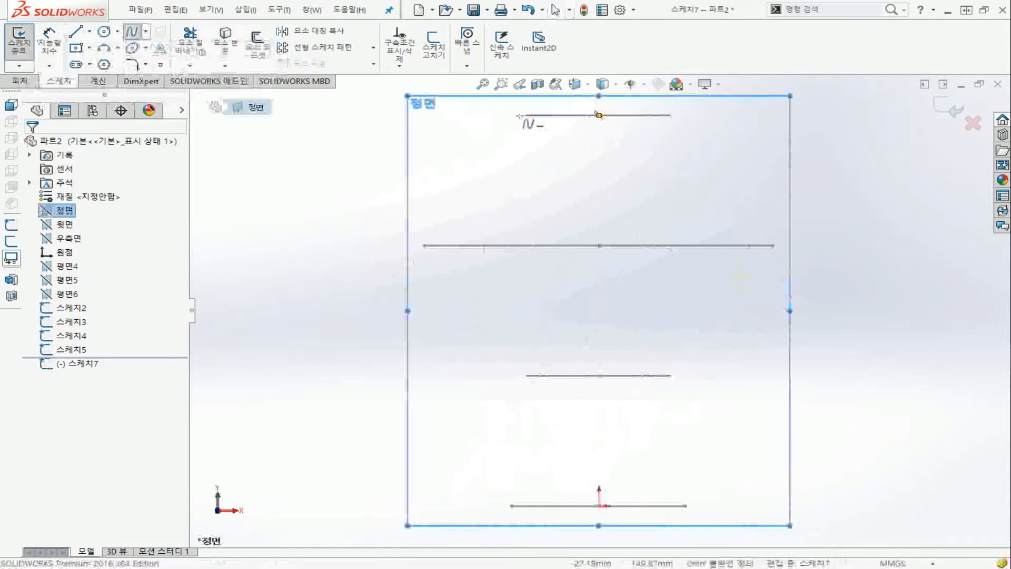
left_click(526, 115)
left_click(425, 246)
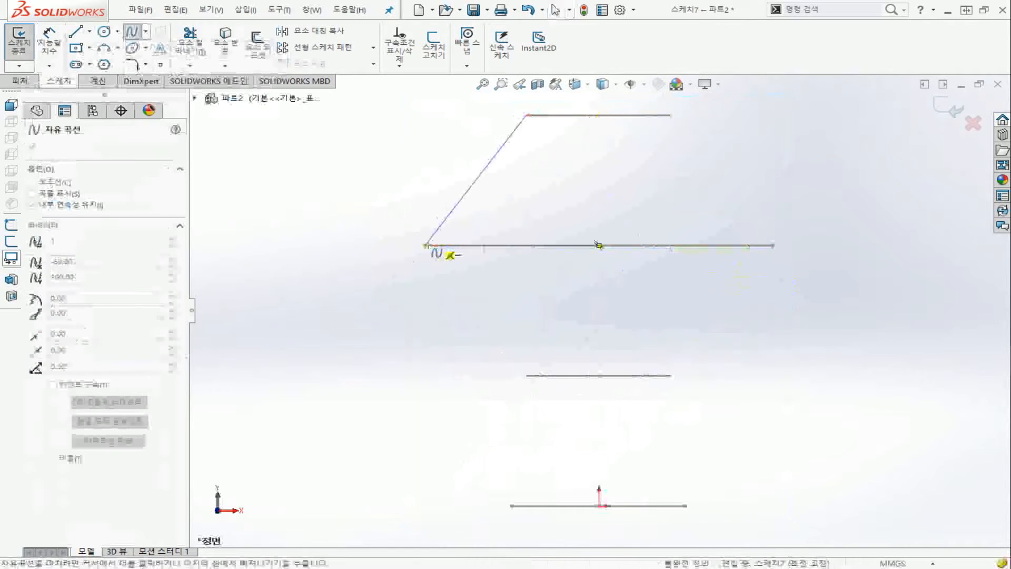
left_click(526, 375)
double_click(511, 504)
key("Escape")
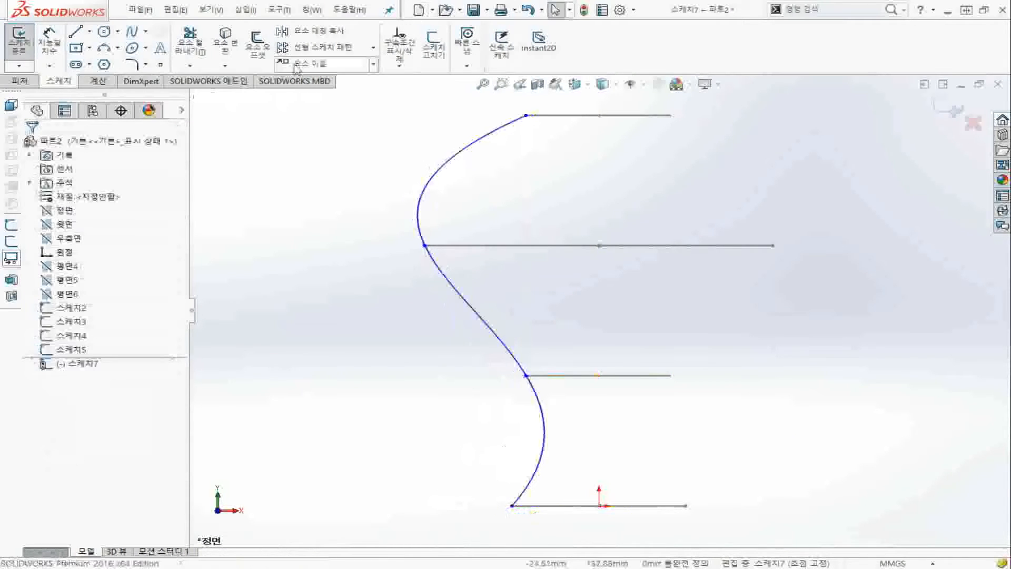
- Sketch a second spline along the profiles' right ends, with an extra free point between the top circle and the rotated square
left_click(133, 32)
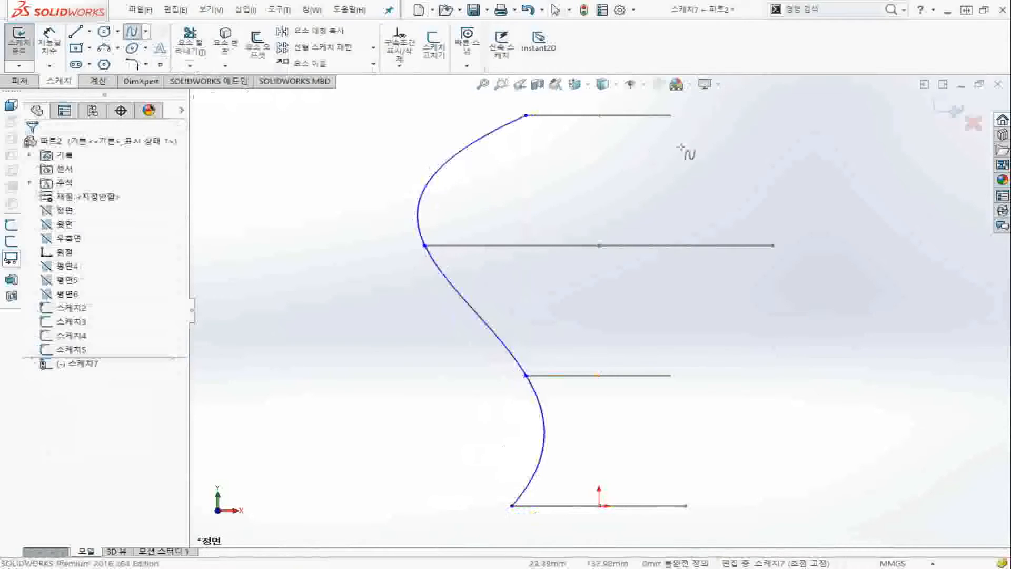
left_click(671, 116)
left_click(672, 189)
left_click(773, 245)
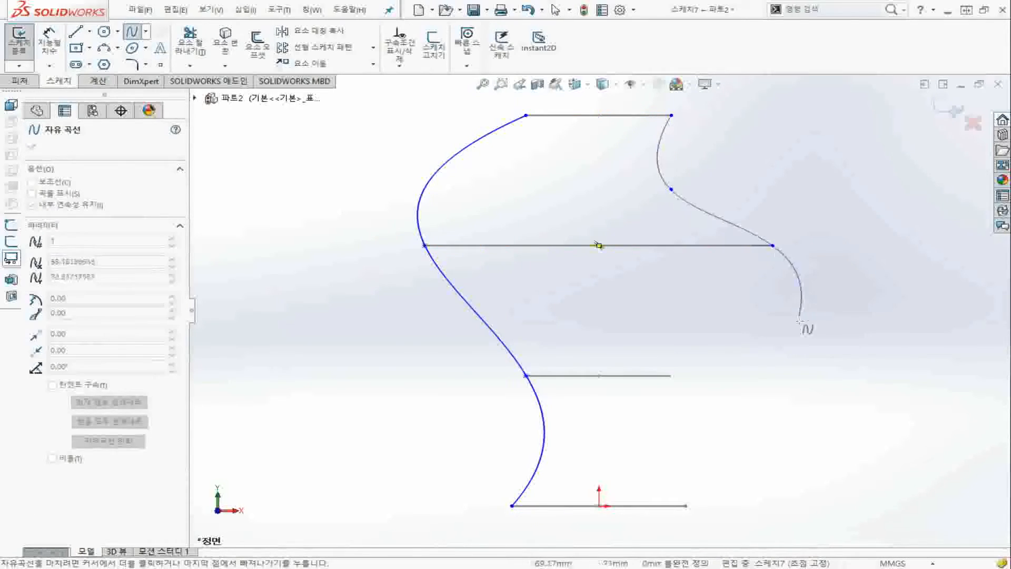
left_click(671, 375)
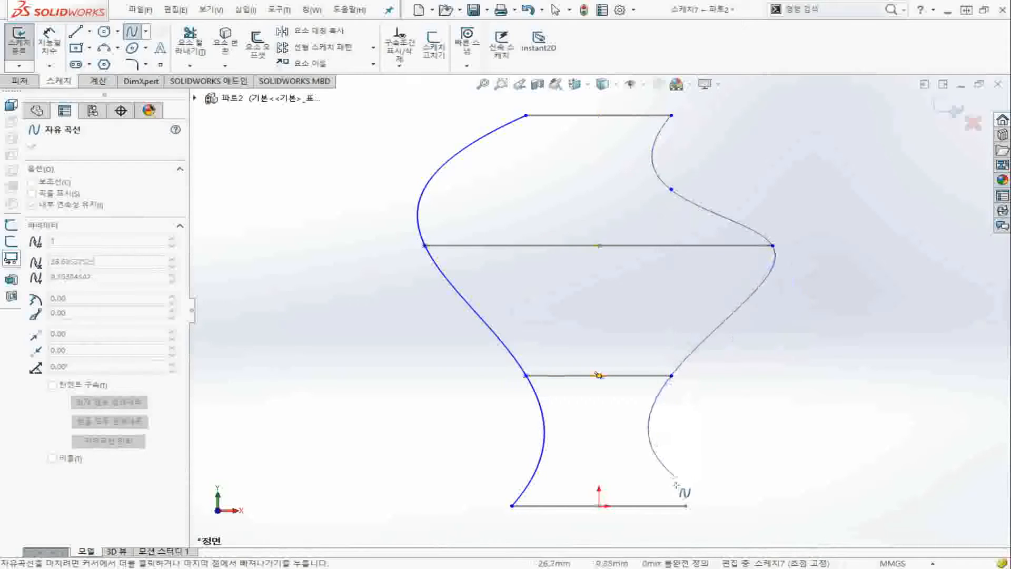
left_click(685, 506)
key("Escape")
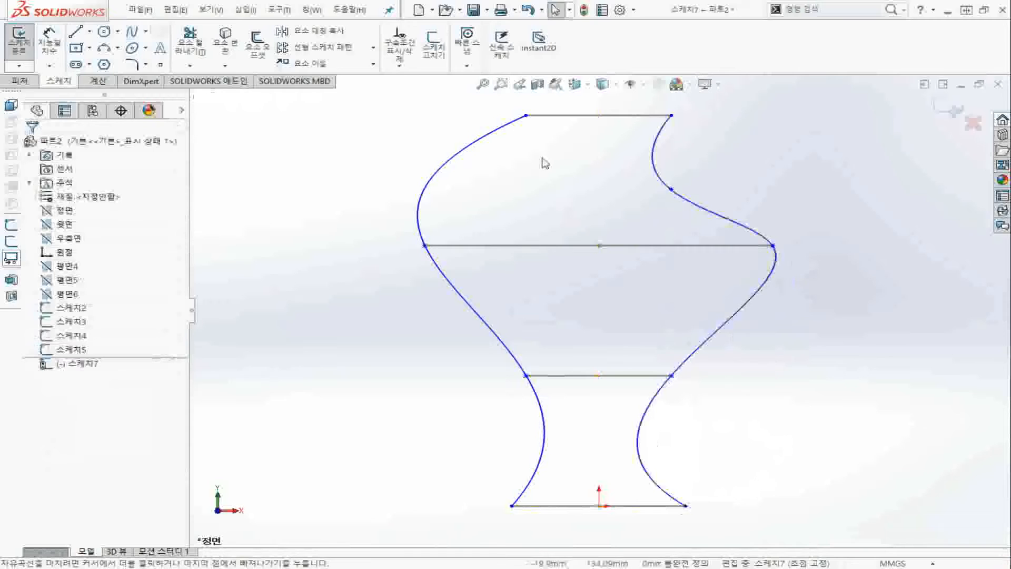
- Add a pierce relation (관통) between the left spline's top endpoint and the top circle
left_click(526, 115)
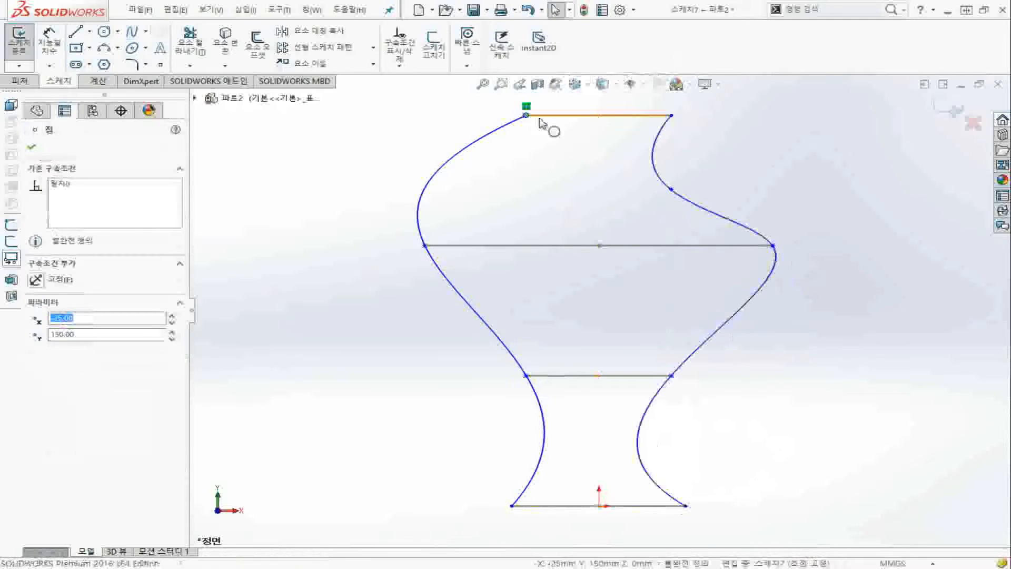
left_click(542, 116, "ctrl")
left_click(59, 398)
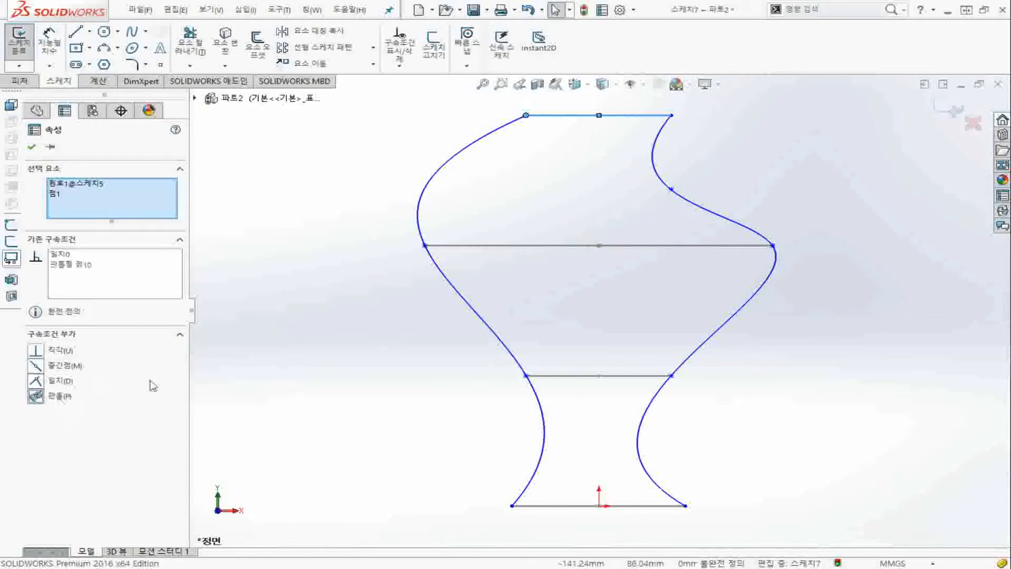
left_click(382, 335)
- Add a pierce relation between the left spline's second point and the adjoining edge of the rotated square
left_click(420, 226)
left_click(445, 245, "ctrl")
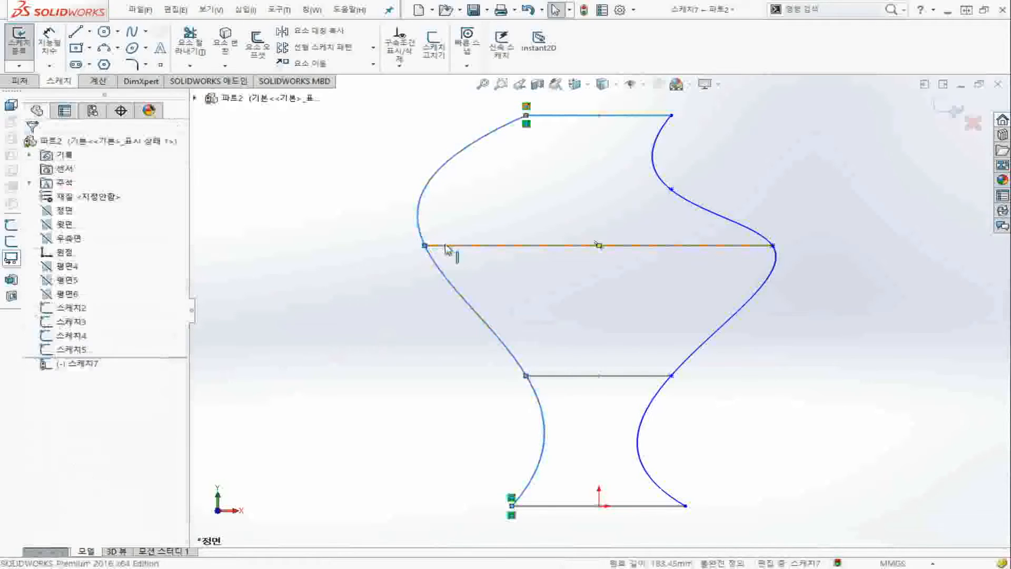
left_click(323, 344)
middle_click_drag(464, 279, 476, 289)
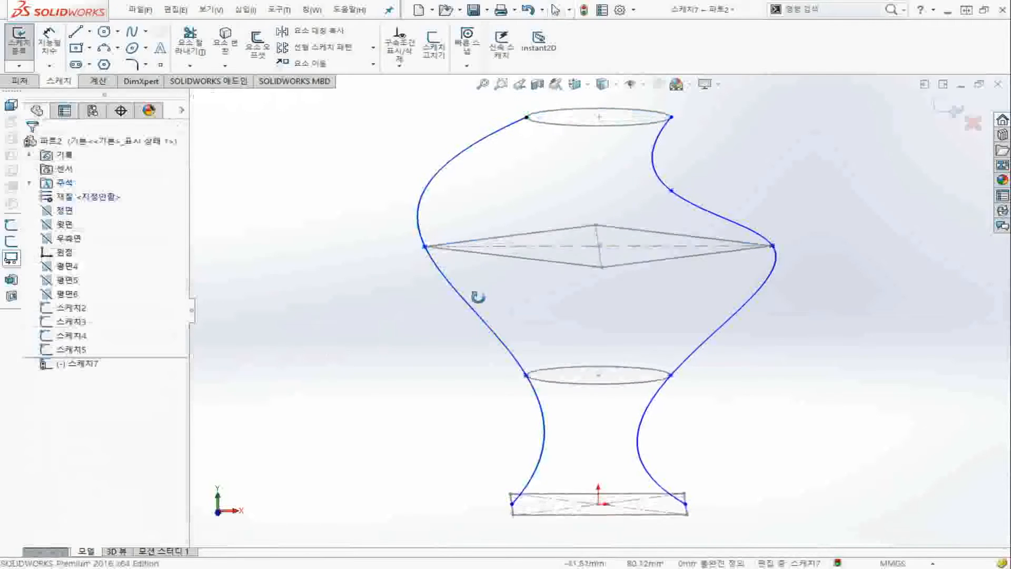
left_click(424, 247)
left_click(447, 252, "ctrl")
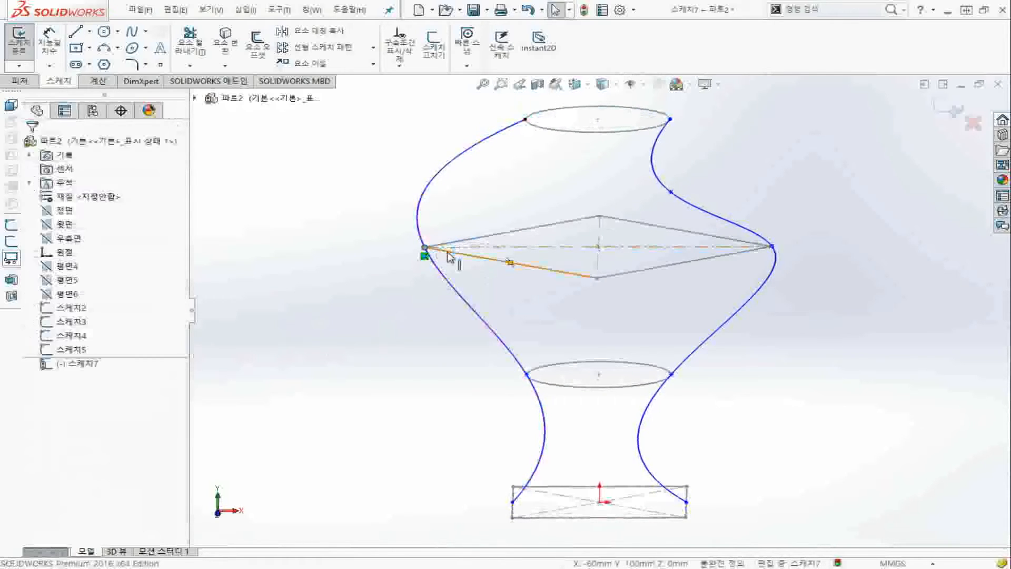
left_click(50, 397)
left_click(338, 404)
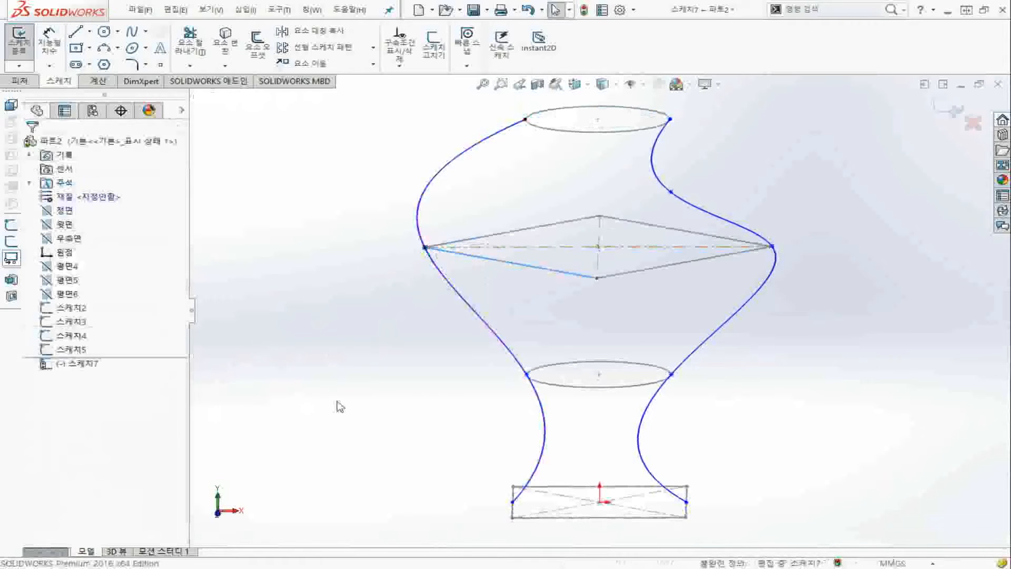
- Pierce the left spline's third point to the lower circle and its bottom endpoint to the bottom square's left edge
left_click(526, 374)
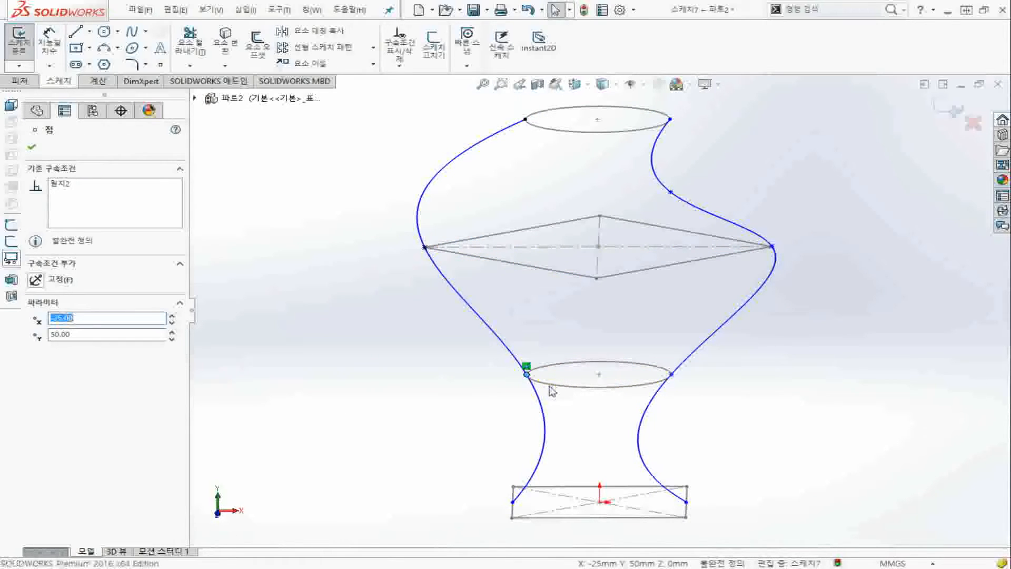
left_click(562, 389, "ctrl")
left_click(60, 403)
left_click(582, 469)
left_click(513, 502)
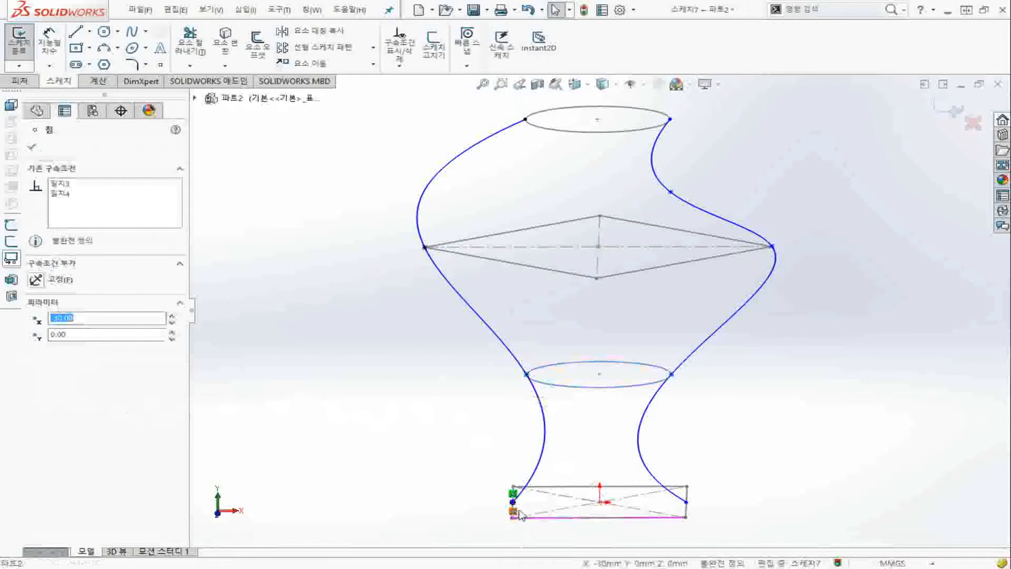
scroll(516, 513, "down", 5)
left_click(524, 442, "ctrl")
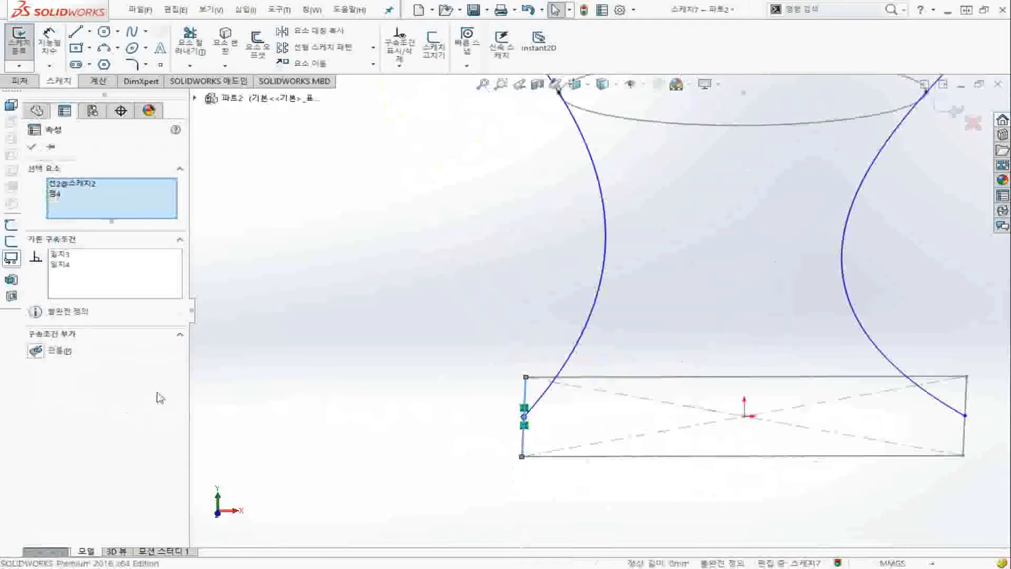
left_click(35, 350)
scroll(738, 408, "up", 4)
scroll(738, 409, "down", 2)
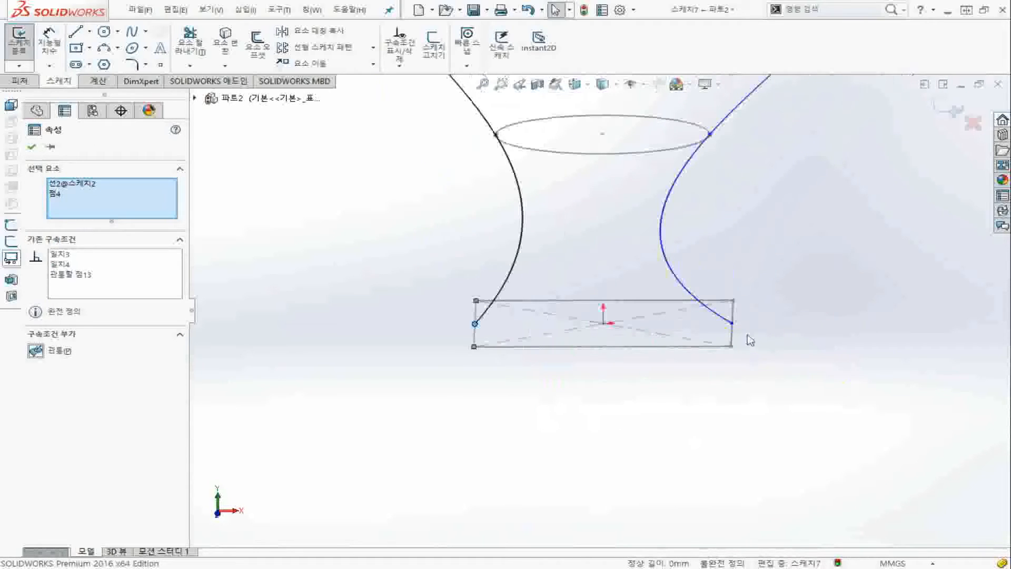
- Pierce the right spline's bottom endpoint to the bottom square's right edge and its next point up to the lower circle
left_click(733, 323)
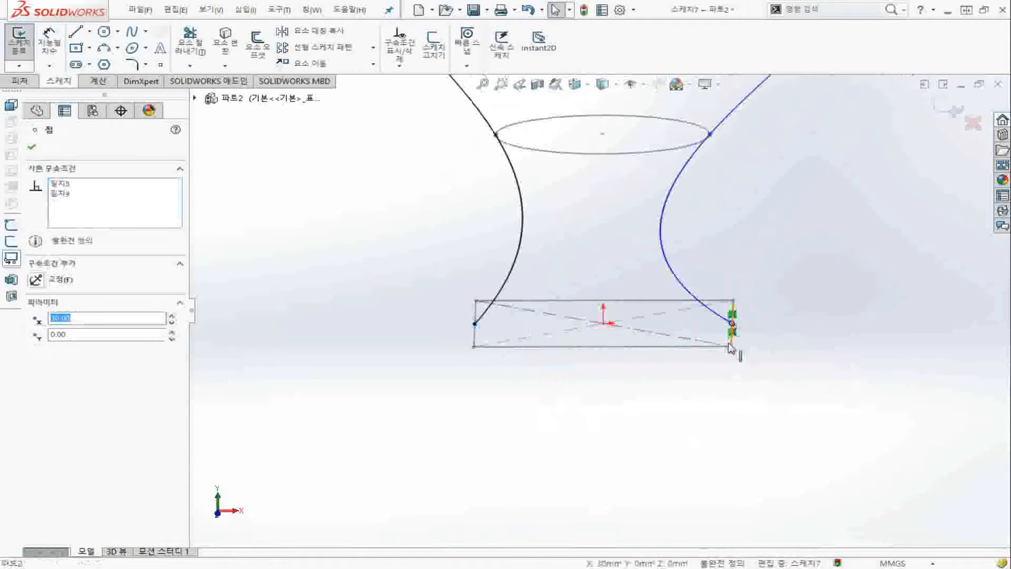
left_click(730, 344, "ctrl")
left_click(60, 351)
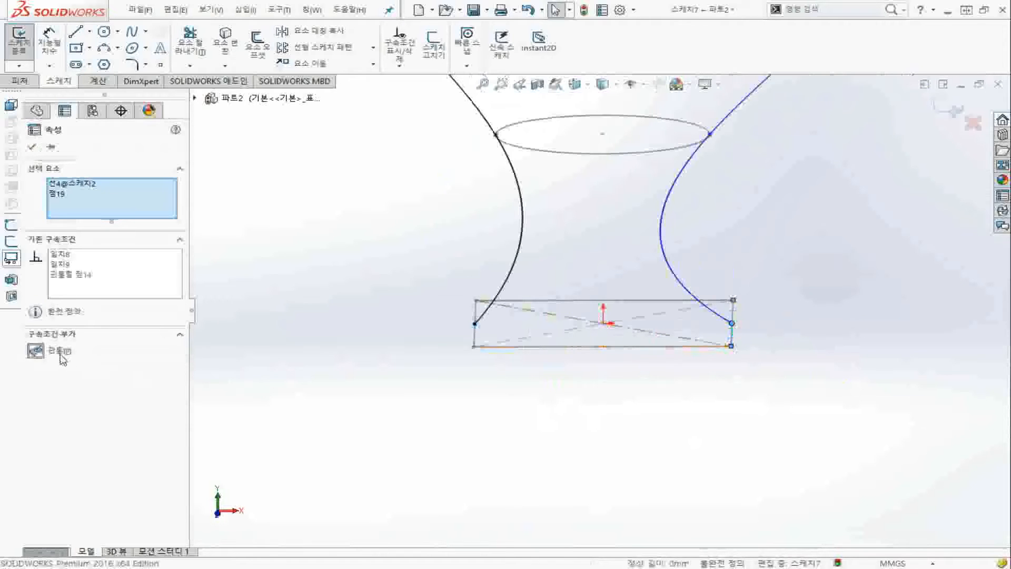
scroll(924, 363, "up", 2)
left_click(663, 209)
left_click(644, 218, "ctrl")
left_click(57, 395)
scroll(680, 134, "up", 4)
scroll(668, 158, "down", 6)
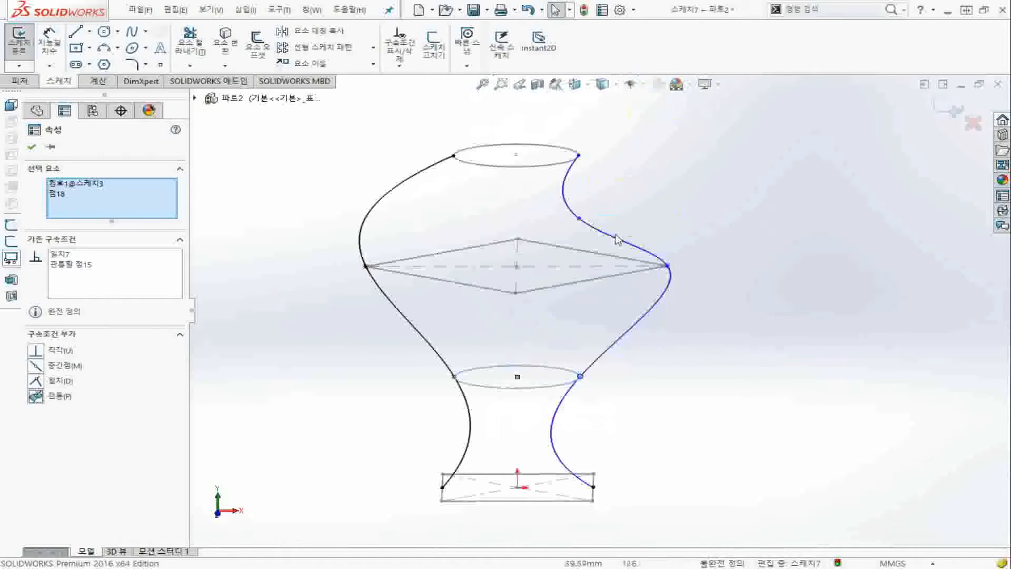
- Pierce the right spline to the rotated square's edge at its right corner, and its top endpoint to the top circle
left_click(688, 289)
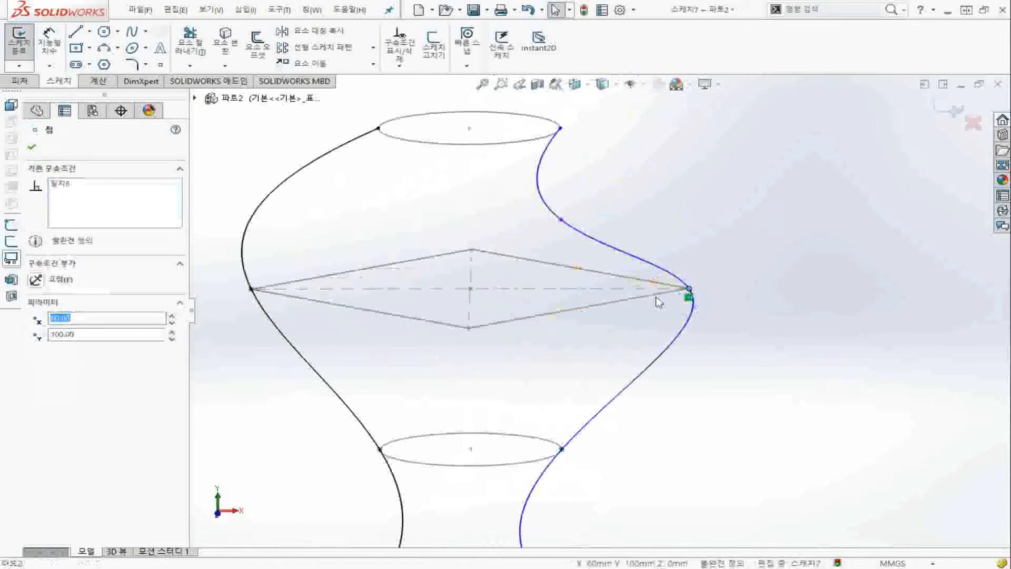
left_click(656, 296, "ctrl")
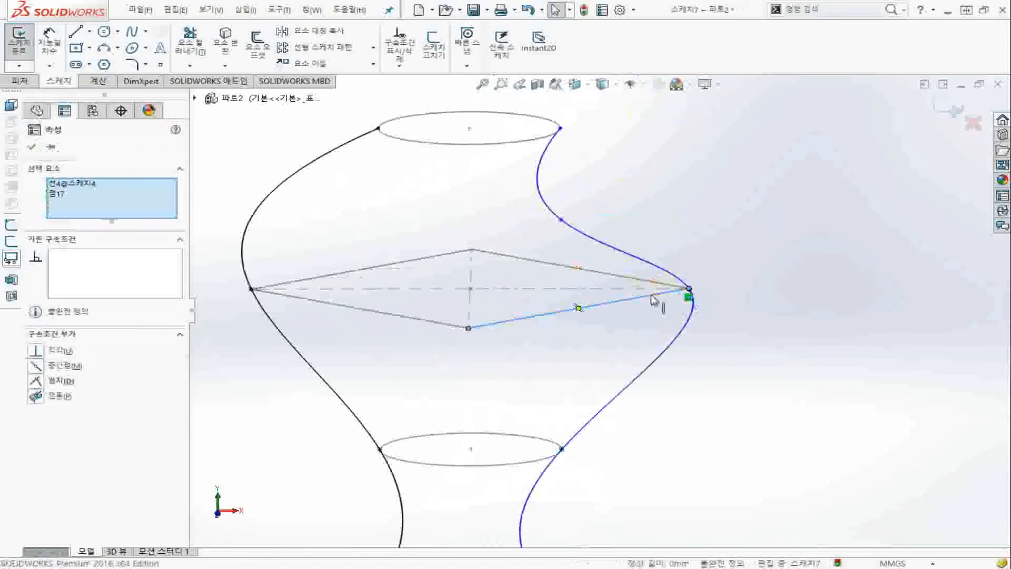
left_click(61, 397)
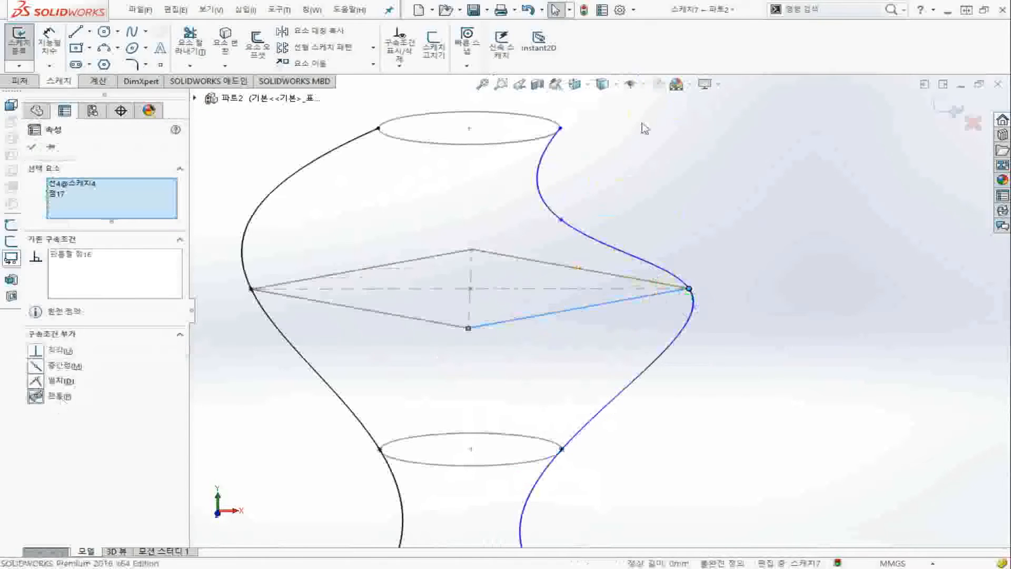
left_click(573, 129)
left_click(559, 130)
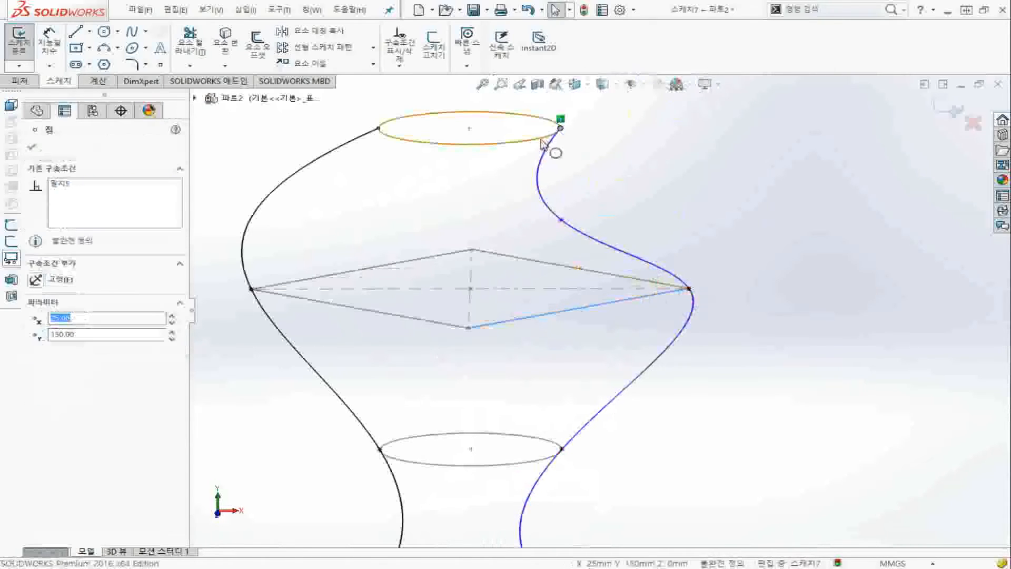
left_click(555, 138, "ctrl")
left_click(57, 400)
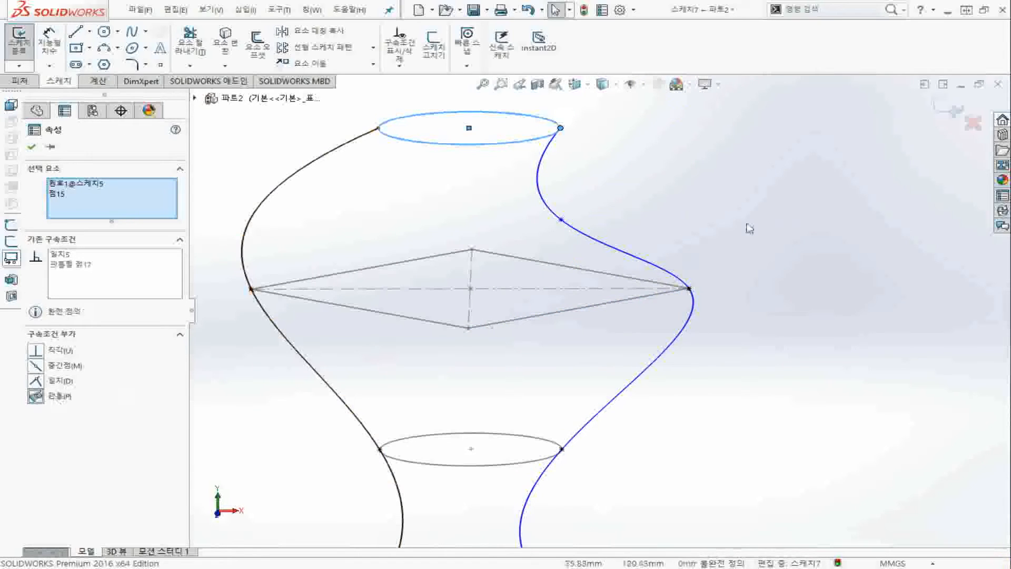
left_click(694, 259)
- Exit the guide curve sketch and start a lofted boss through the bottom square, lower circle, rotated square and top circle
scroll(694, 257, "up", 3)
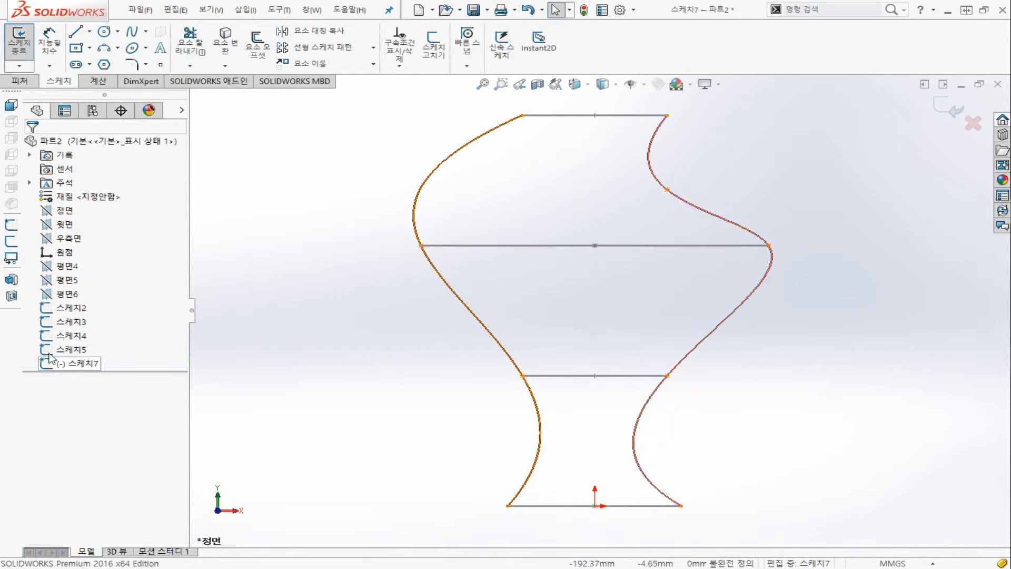
left_click(7, 40)
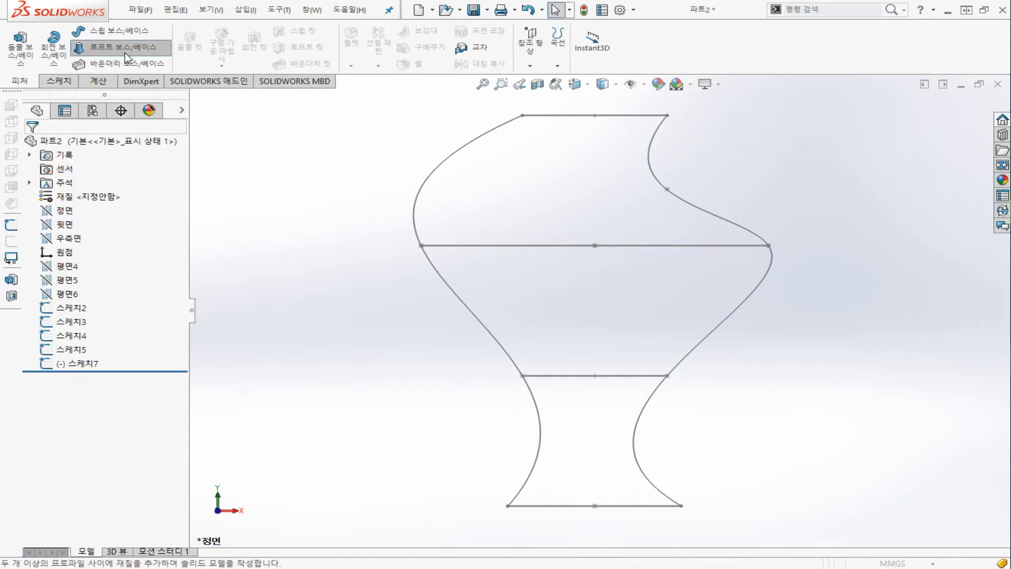
left_click(127, 48)
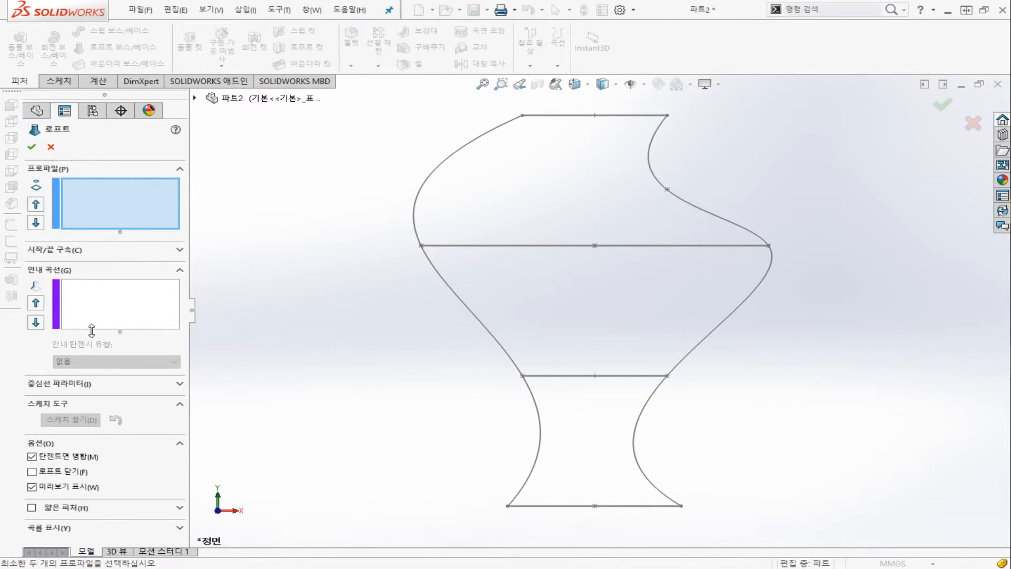
left_click(640, 514)
left_click(647, 376)
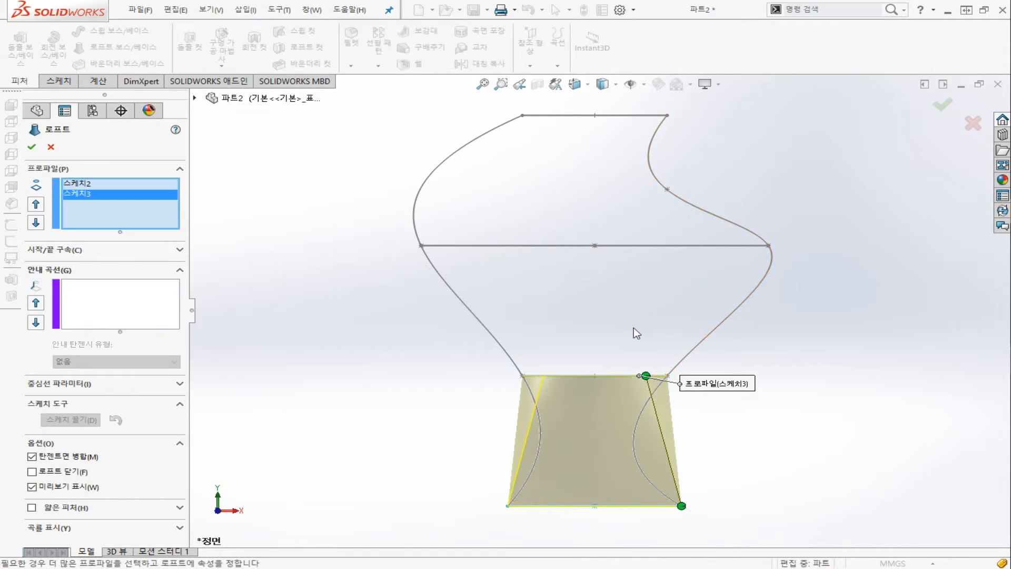
left_click(624, 244)
left_click(625, 116)
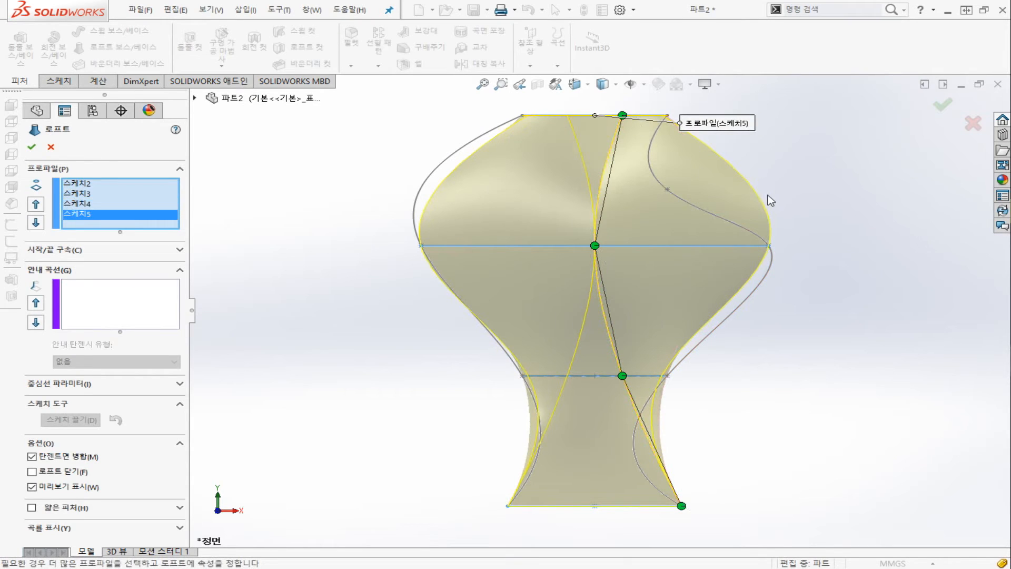
- Add the left and right splines as open-loop guide curves and create the loft
left_click(112, 313)
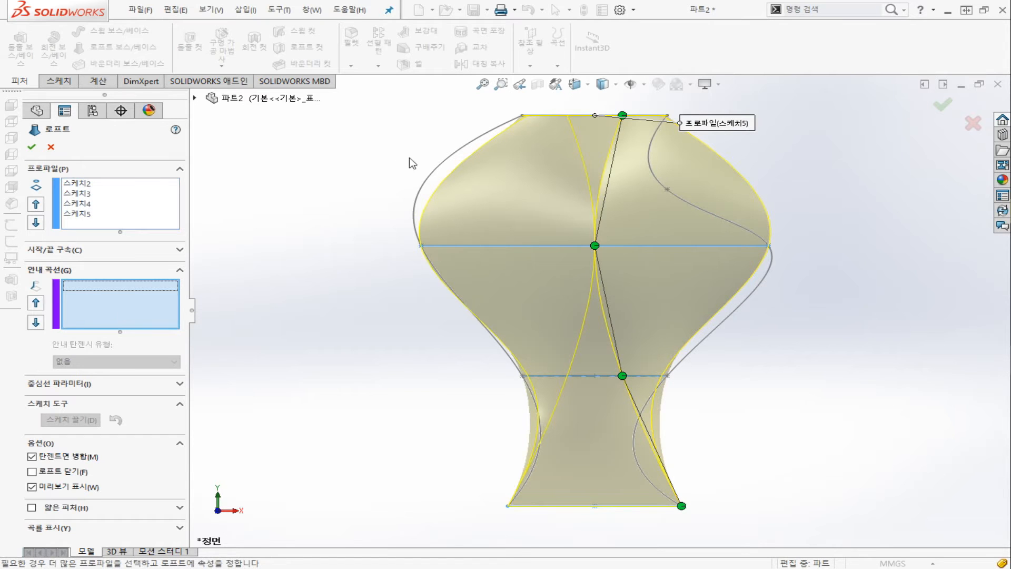
left_click(444, 165)
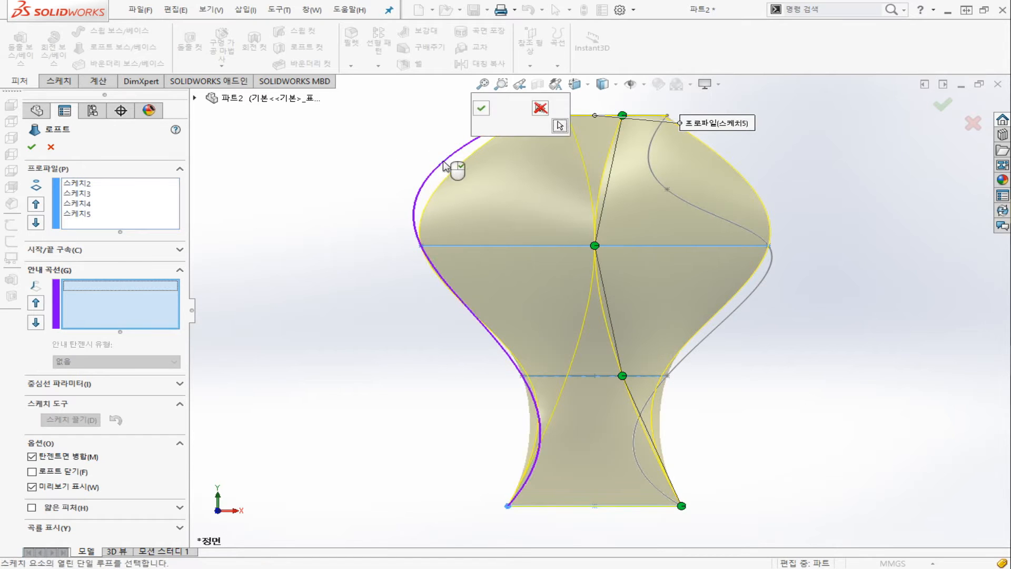
left_click(481, 108)
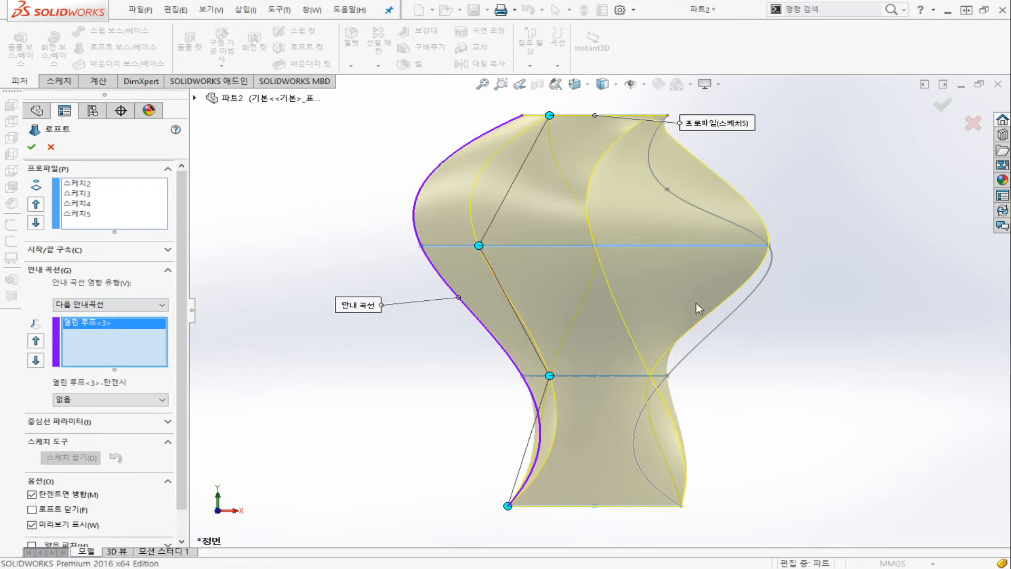
left_click(729, 322)
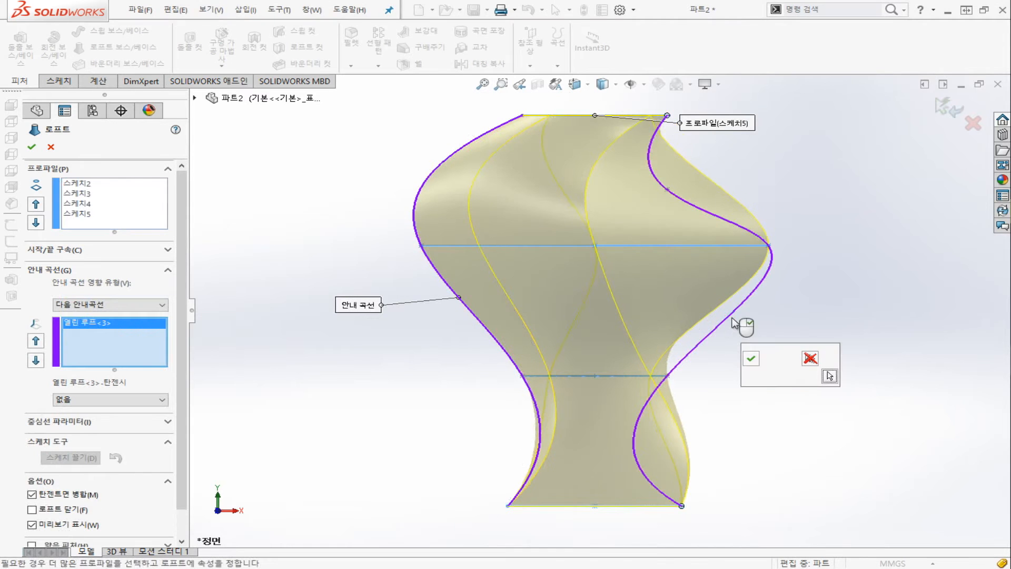
left_click(751, 358)
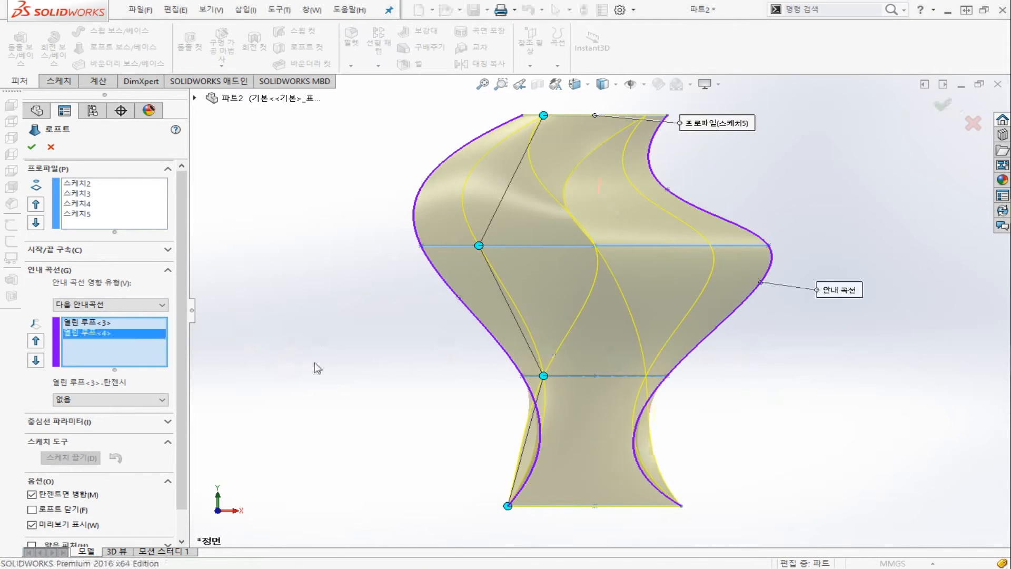
left_click(31, 147)
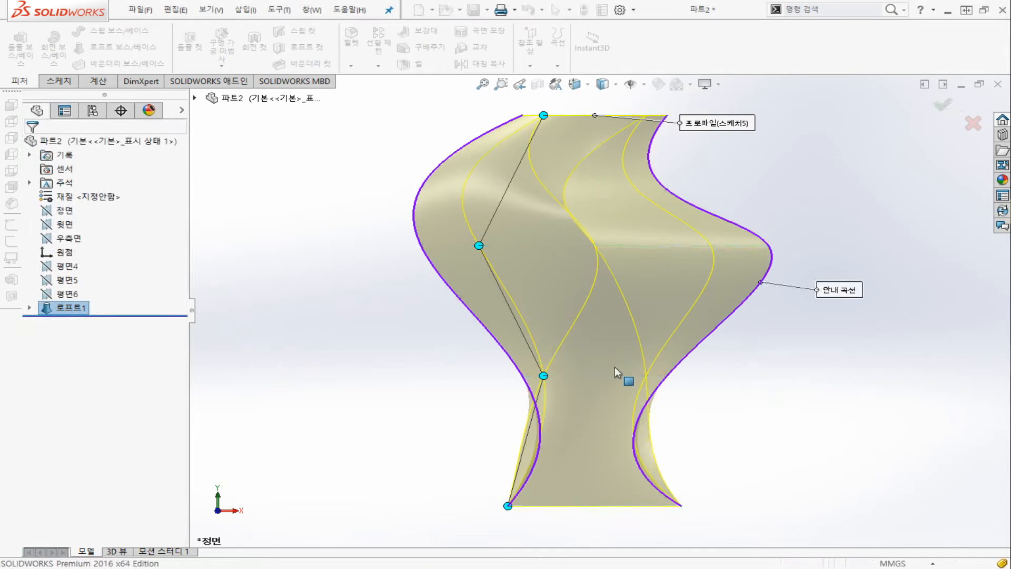
middle_click_drag(750, 423, 541, 397)
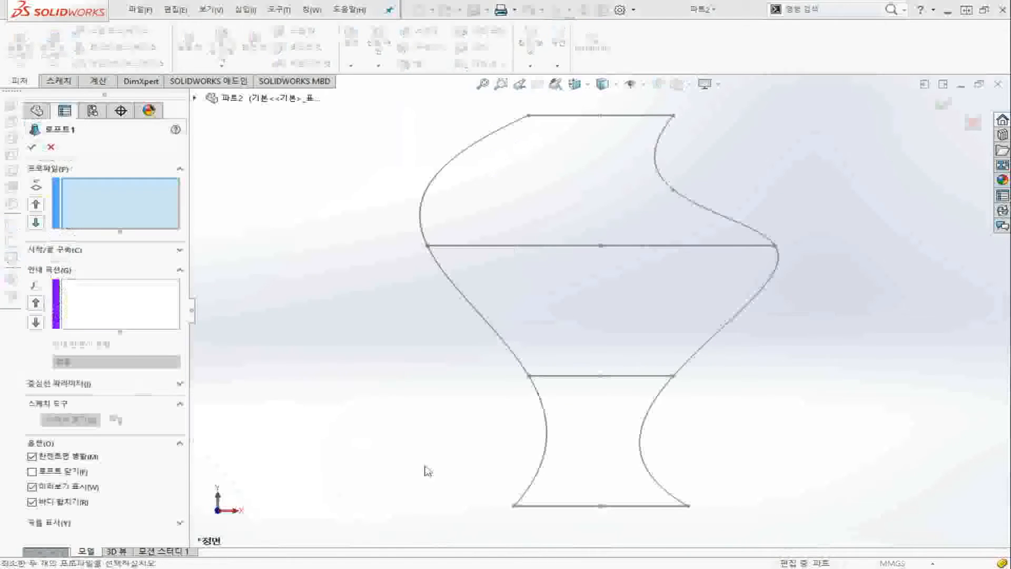
- Select the four loft profiles again in order, from the bottom square up to the top circle
left_click(679, 507)
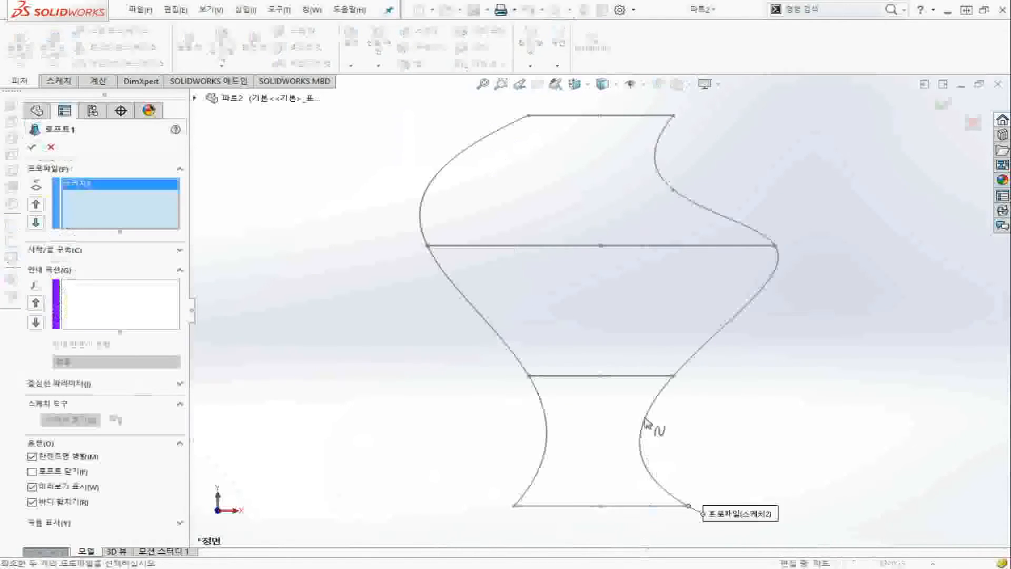
left_click(638, 376)
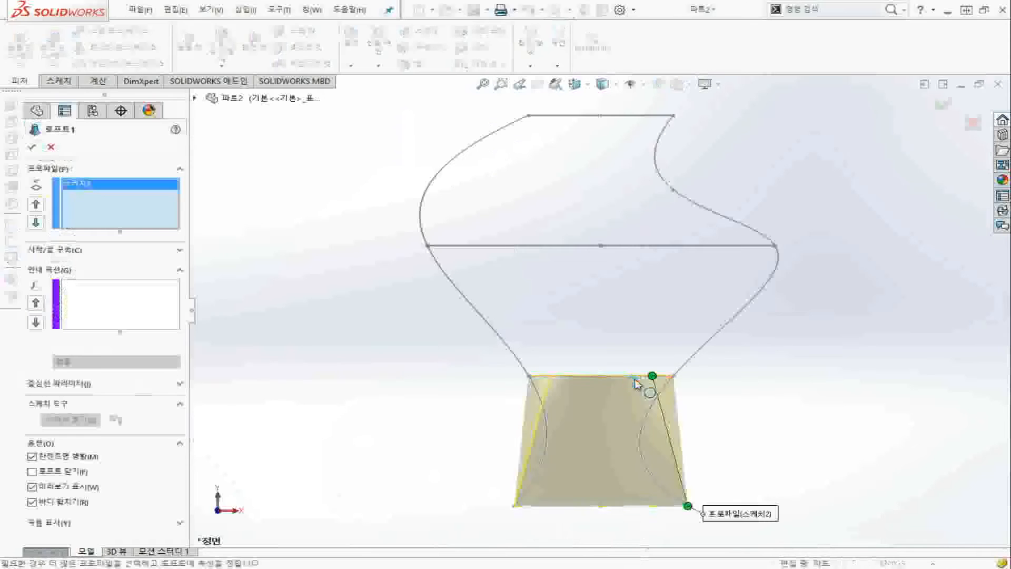
left_click(639, 246)
left_click(628, 116)
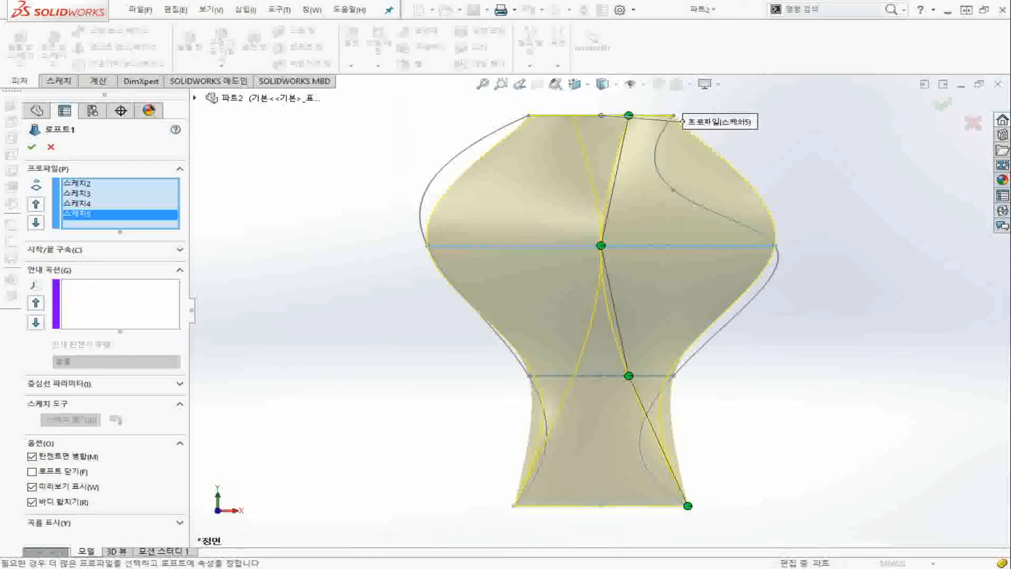
- Assign both side splines as guide curves of the edited loft and accept the feature
left_click(125, 308)
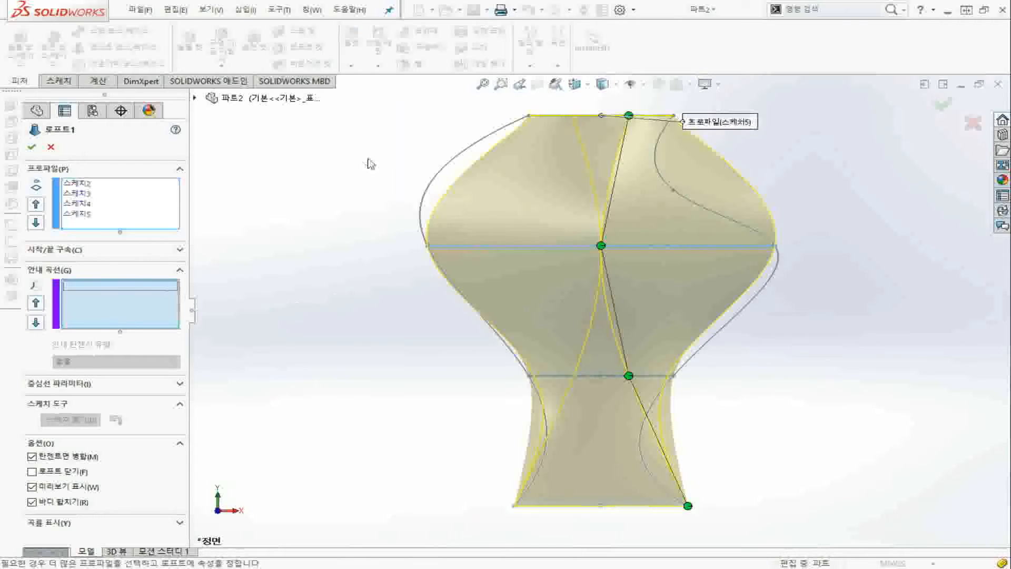
left_click(446, 165)
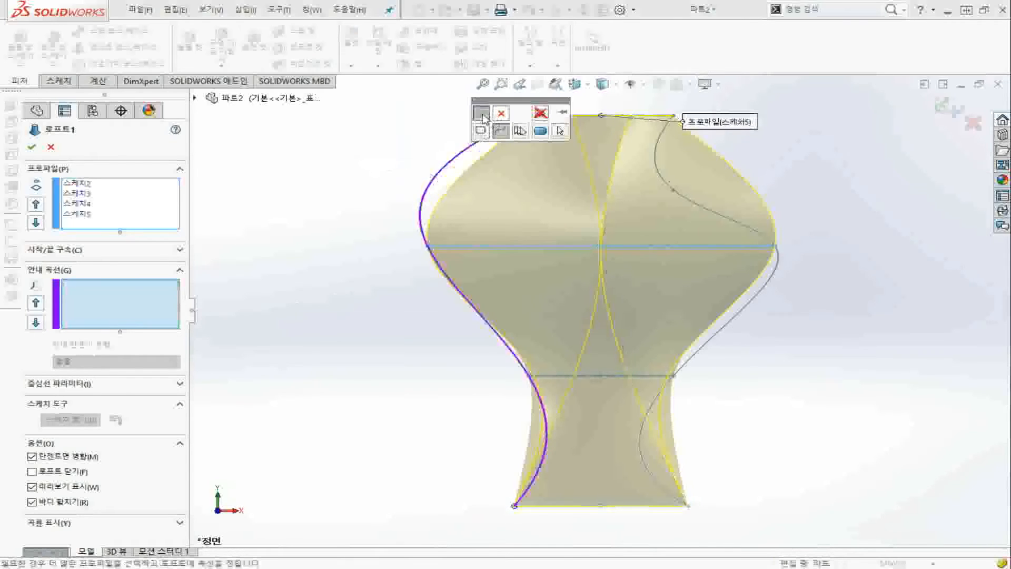
left_click(483, 117)
left_click(754, 299)
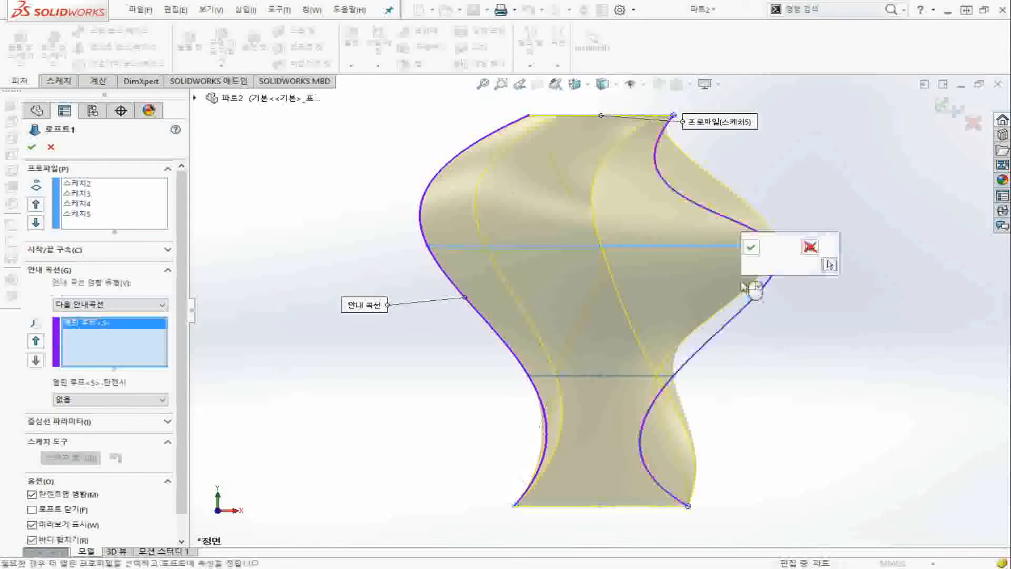
left_click(751, 247)
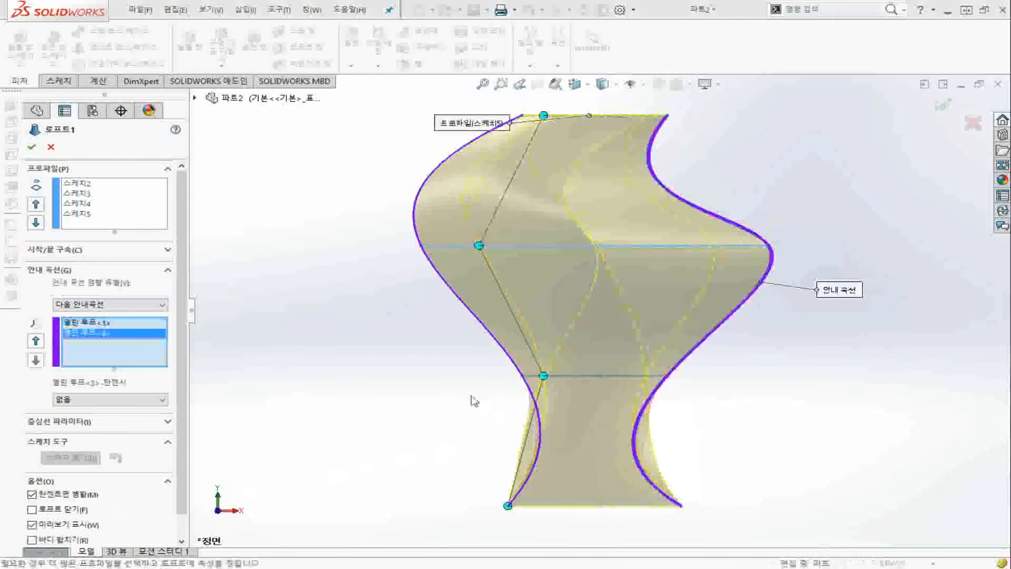
middle_click_drag(472, 405, 472, 472)
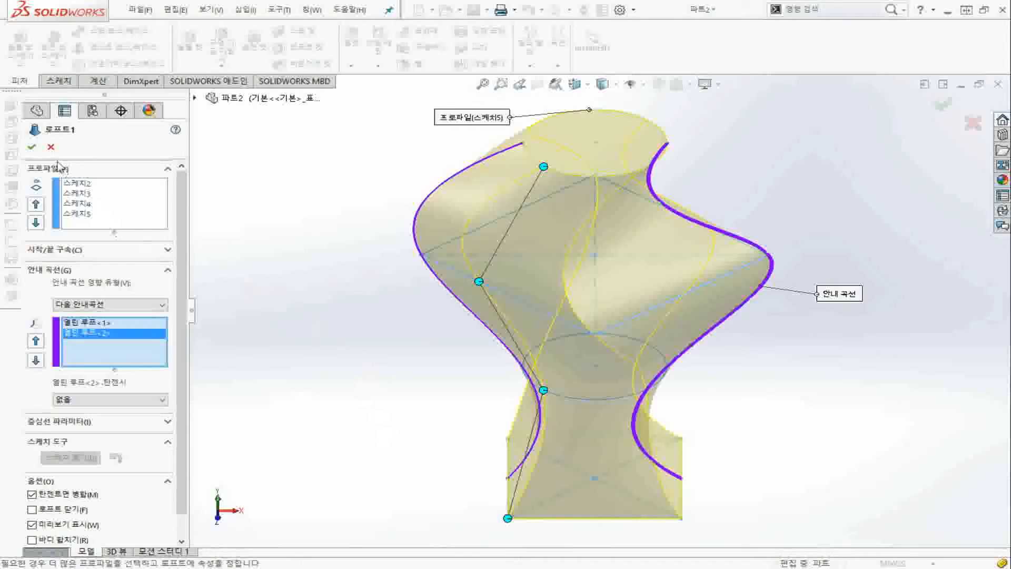
left_click(32, 147)
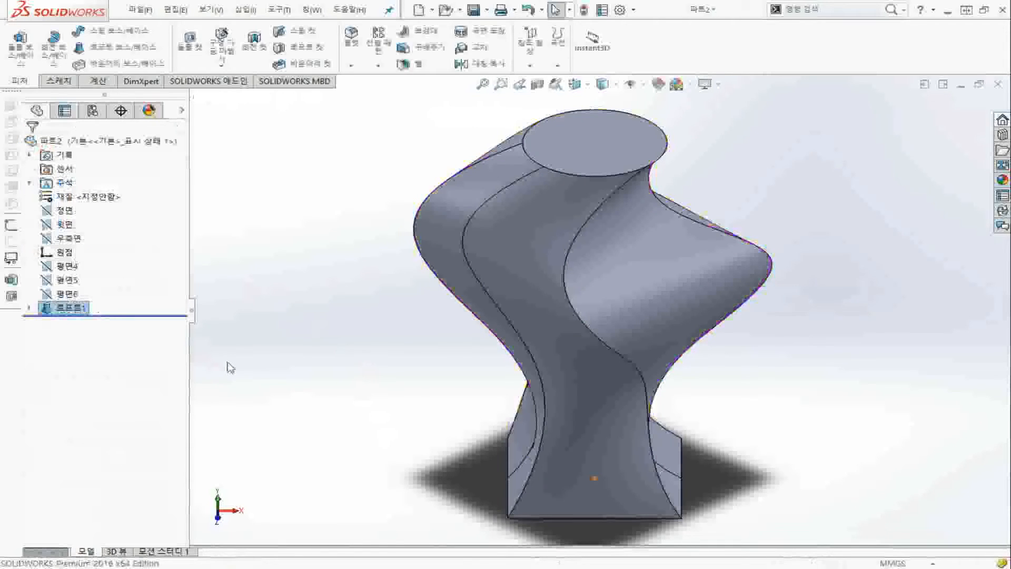
key("ctrl+7")
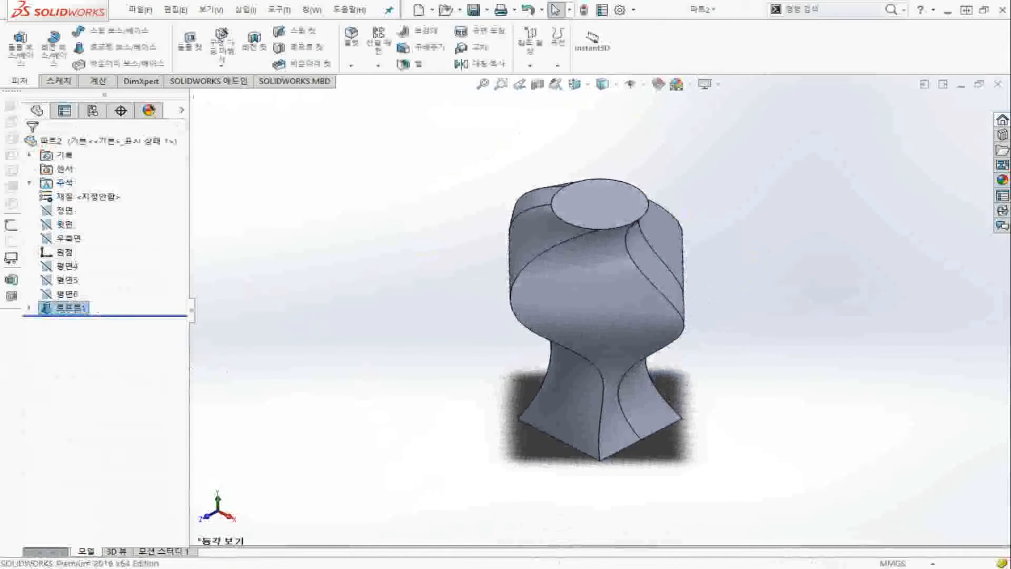